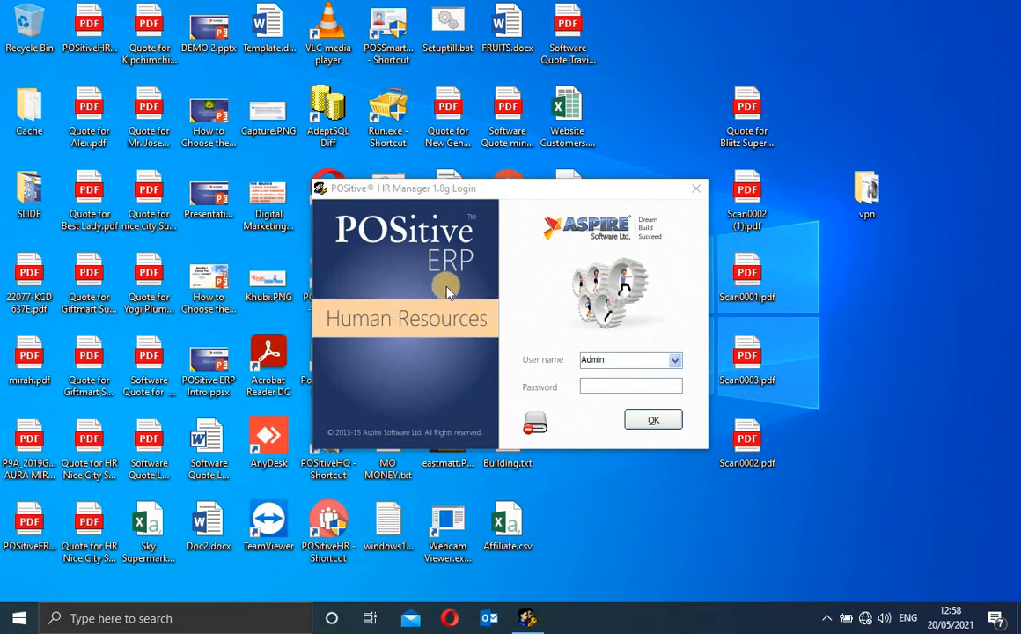
Enter the administrator account's password in the login dialog and submit it
click(595, 389)
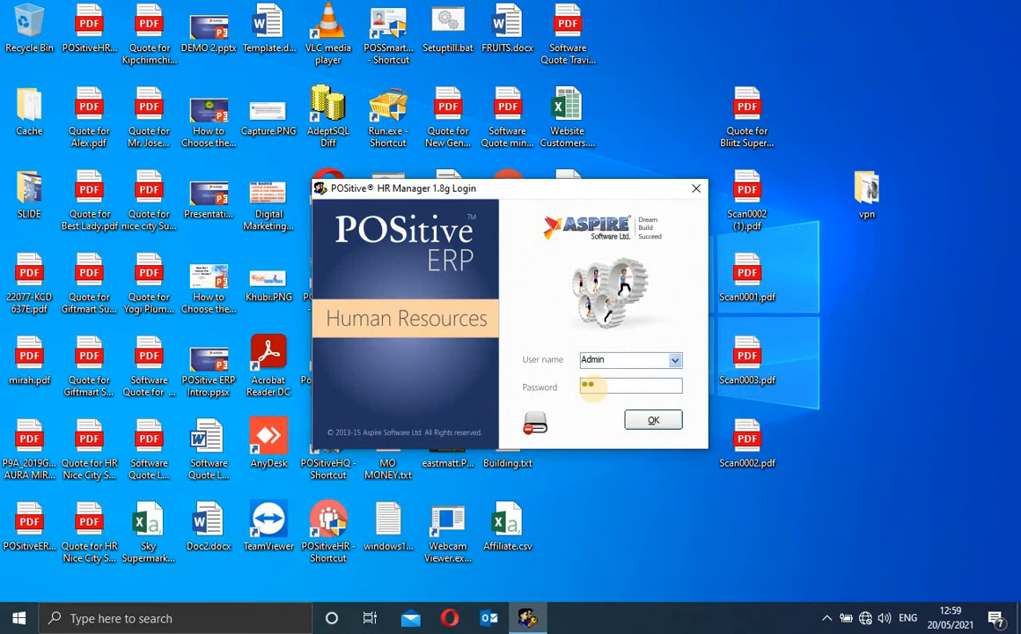
key(Return)
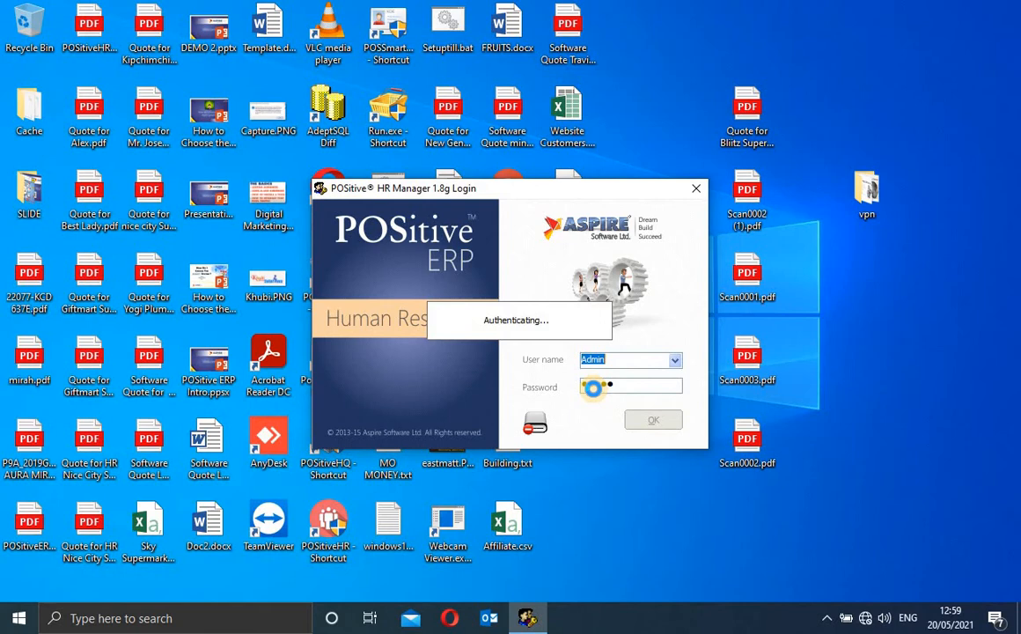
Skip the Select Year prompt, maximize the main window, peek at Leaves, then open the HR menu
click(591, 384)
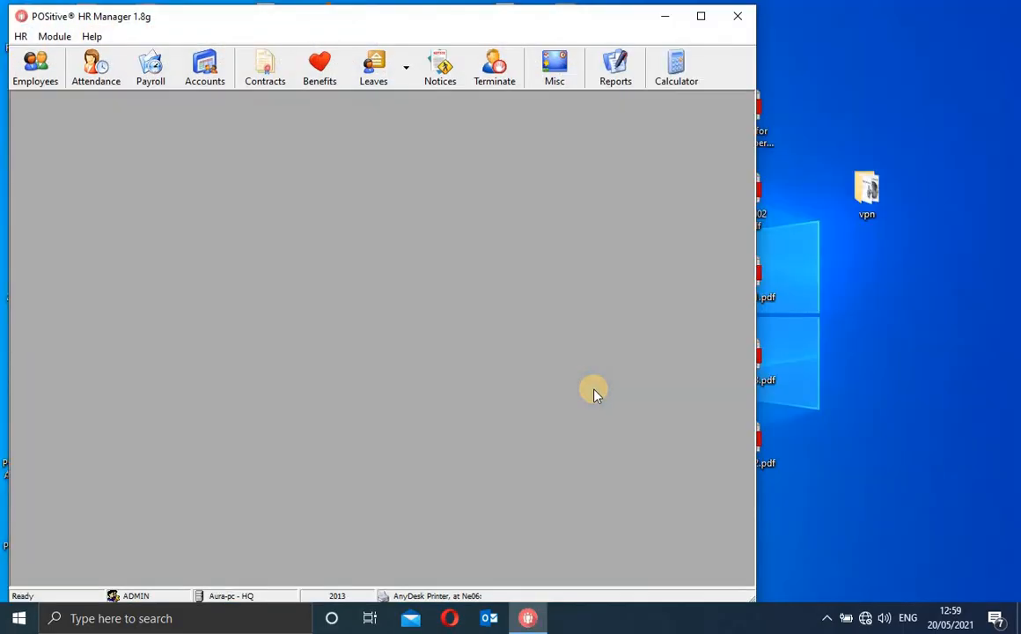
click(700, 16)
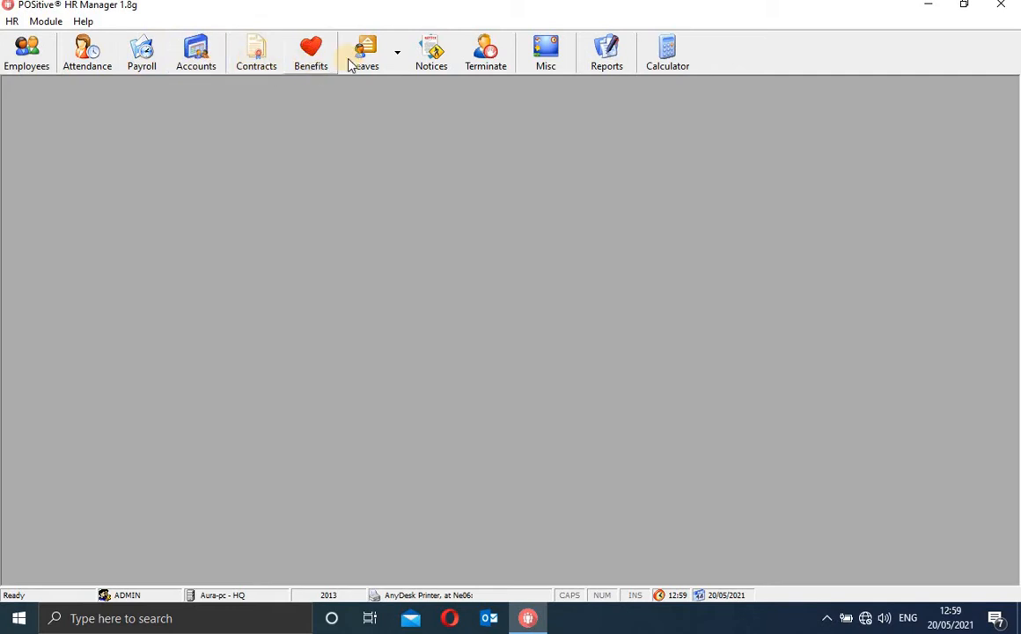
click(398, 64)
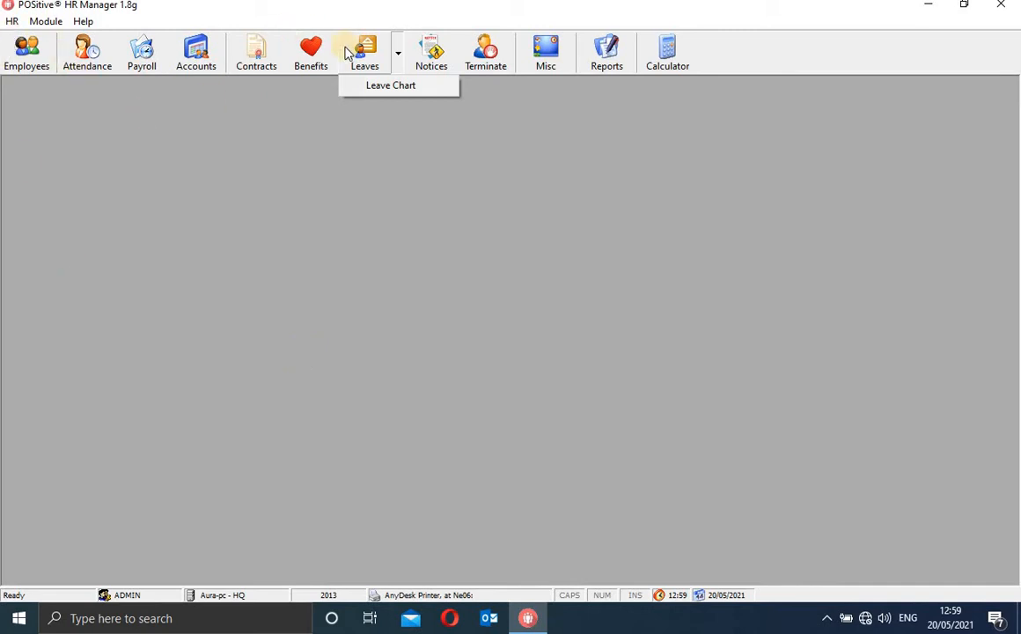
click(395, 67)
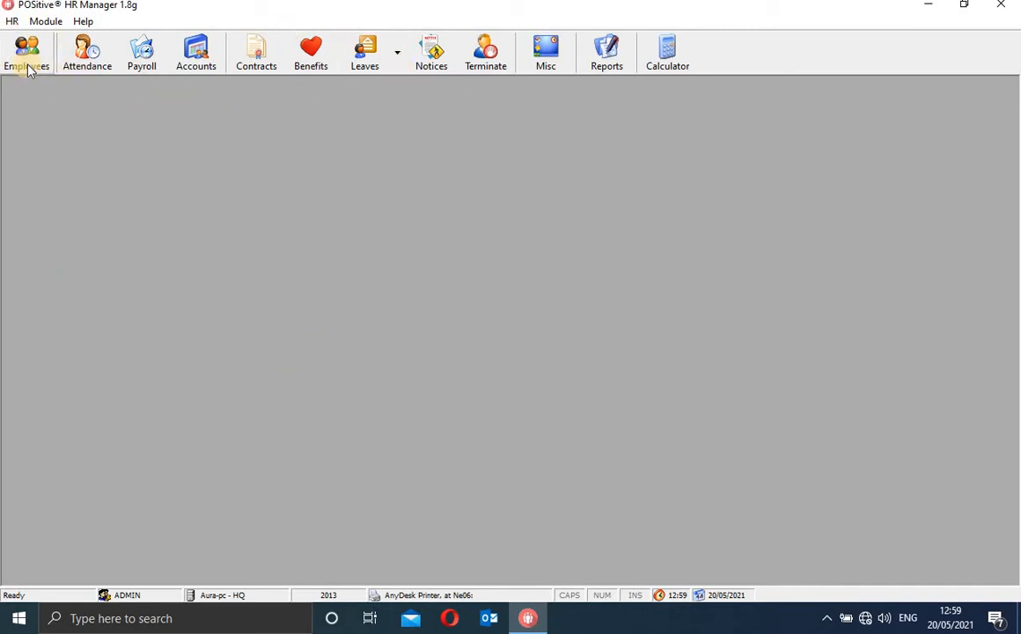
click(13, 21)
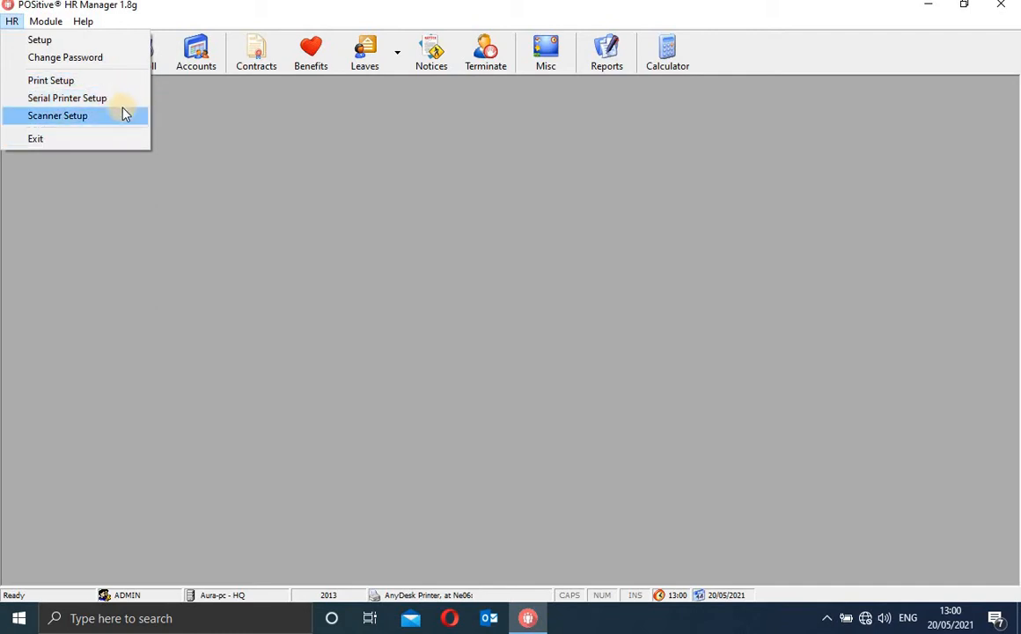
Launch POSitive Management Tools from HR > Setup and shift its window slightly left
click(69, 46)
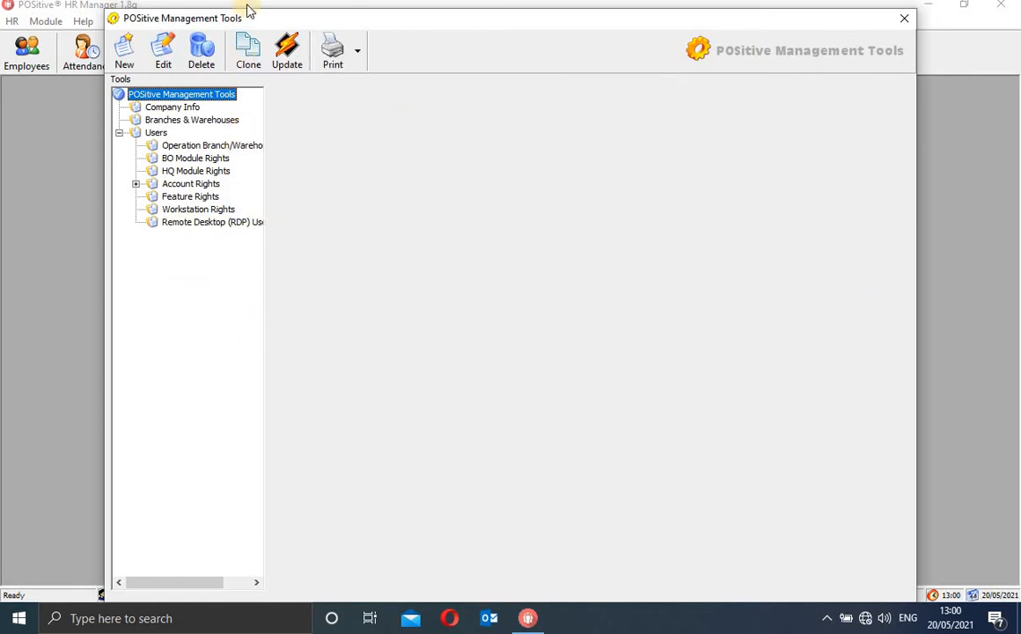
drag(443, 28, 425, 25)
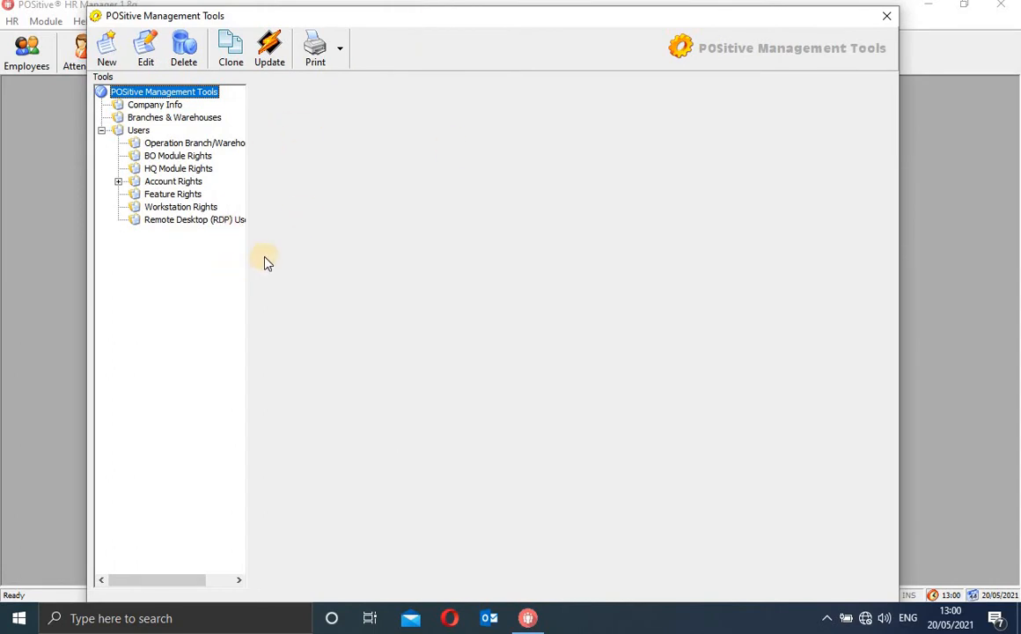
Review Company Info, then display Branches & Warehouses with the HQ branch details
click(157, 106)
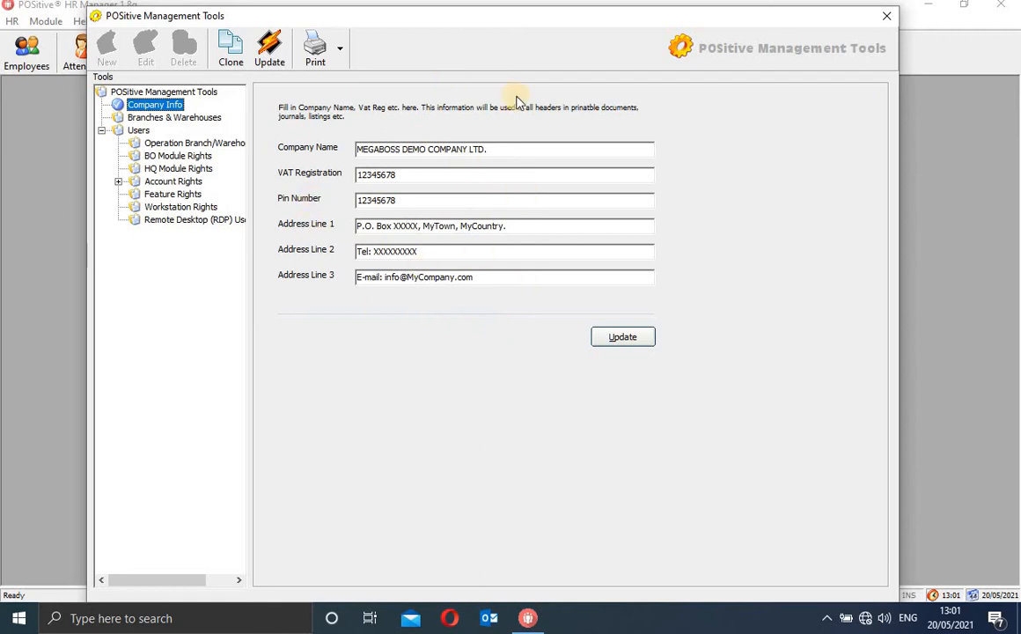
click(145, 117)
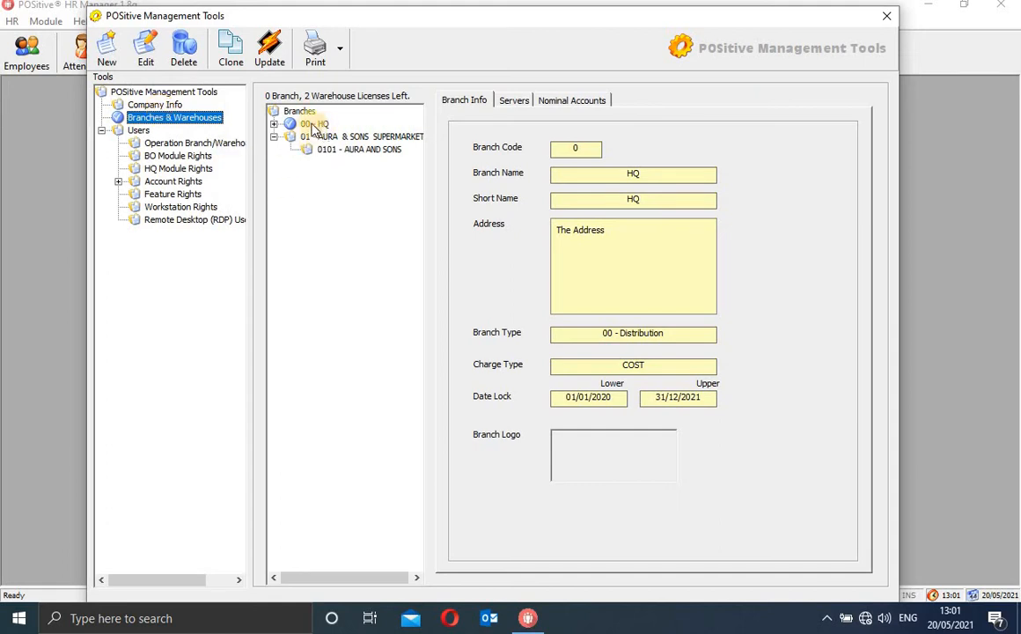
Browse HQ's stores and the 0101 warehouse, then show Branch Info for 01 - AURA & SONS SUPERMARKET
click(274, 125)
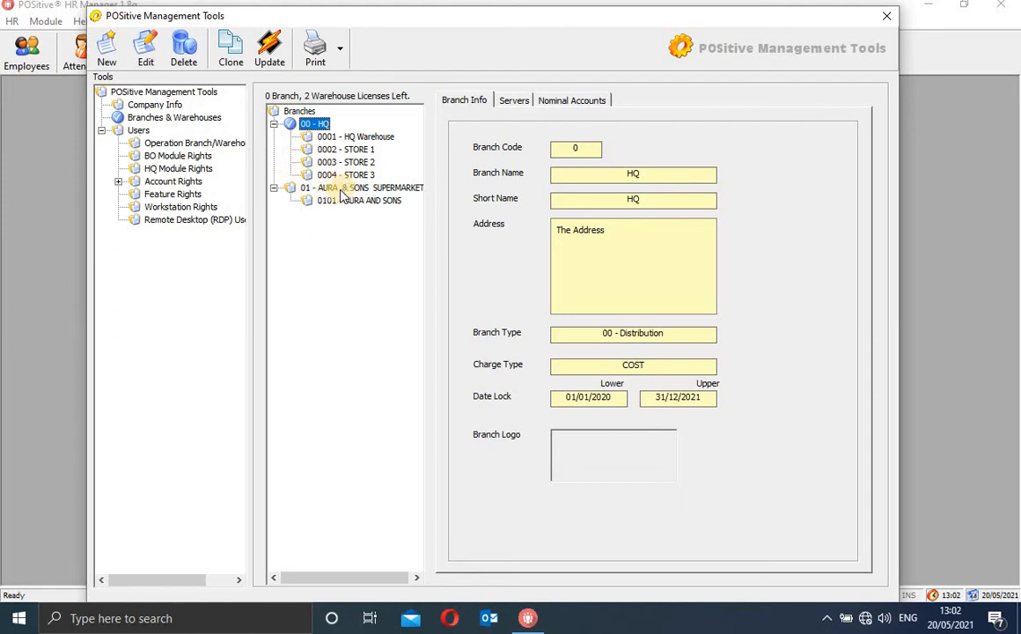
click(274, 125)
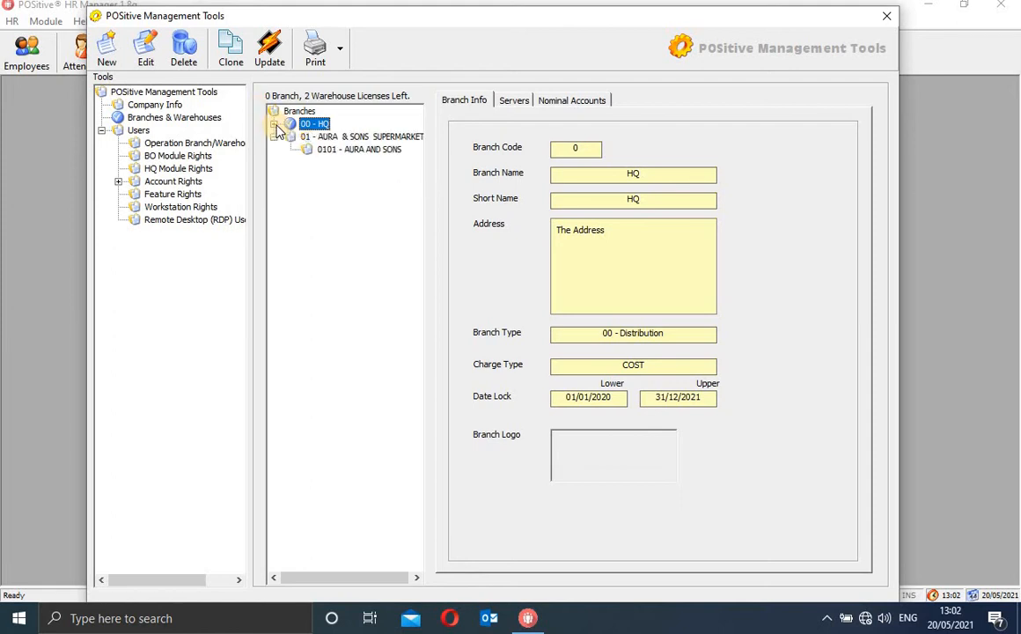
click(347, 138)
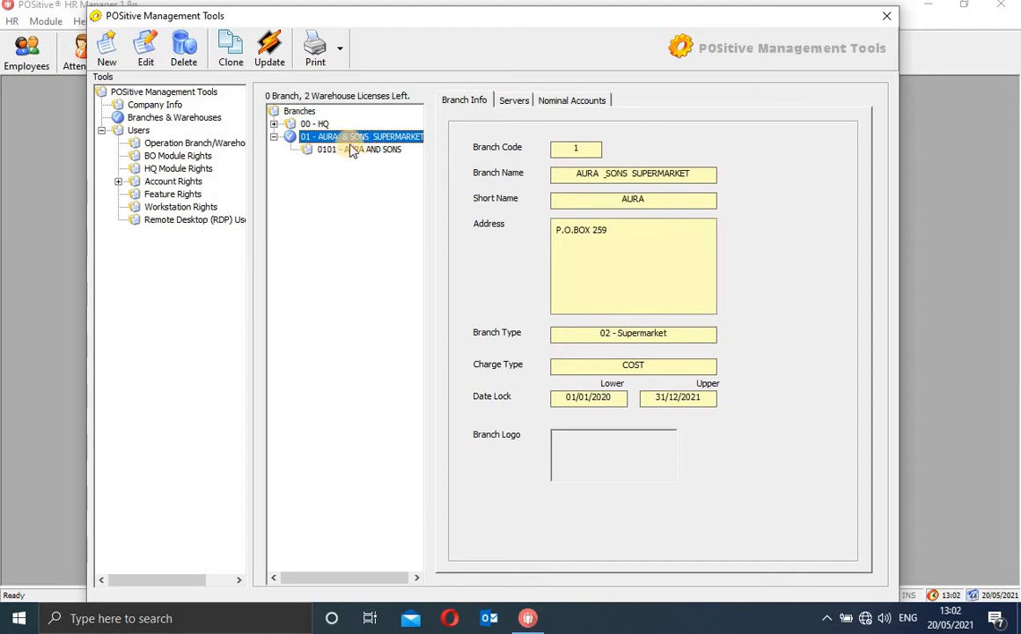
click(357, 151)
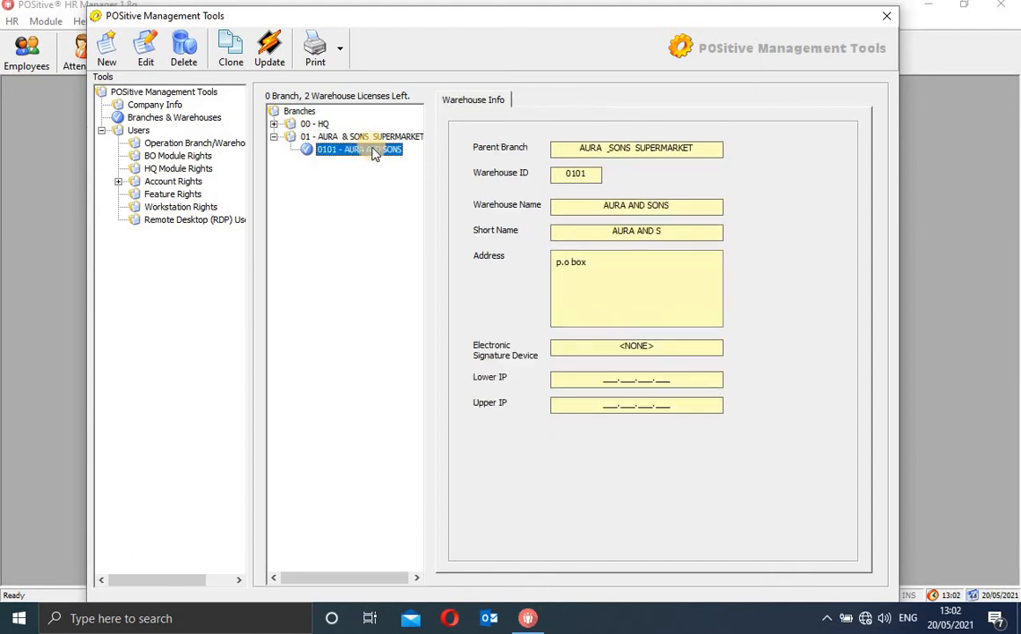
click(377, 138)
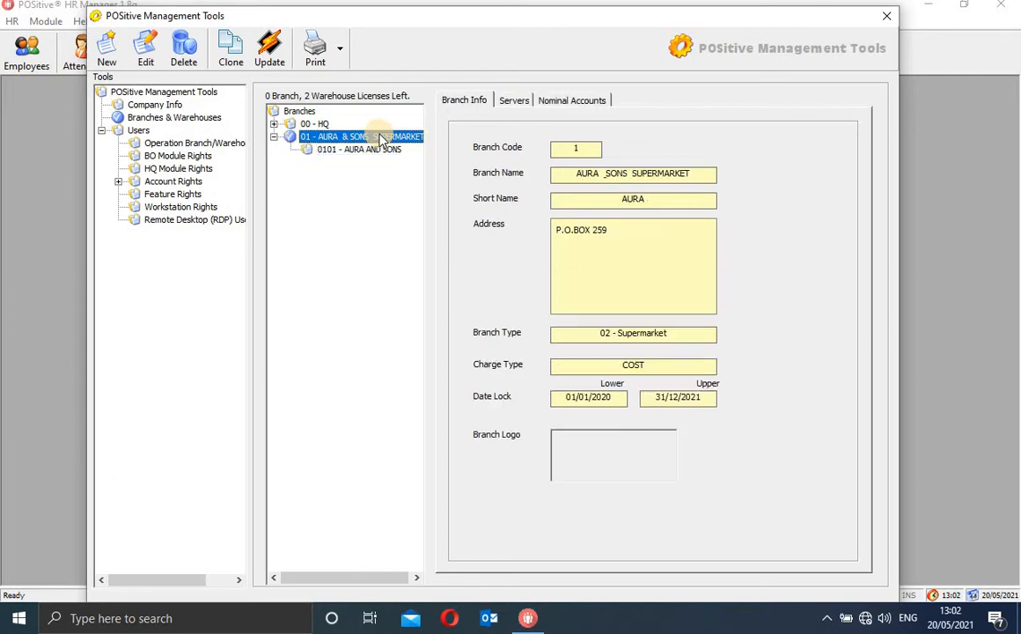
click(478, 106)
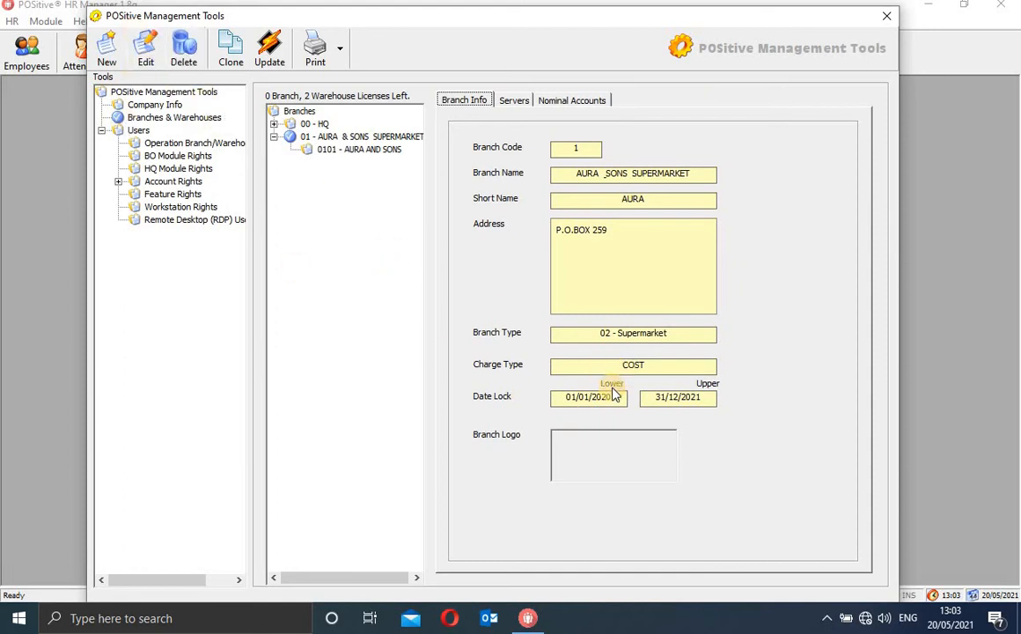
click(147, 56)
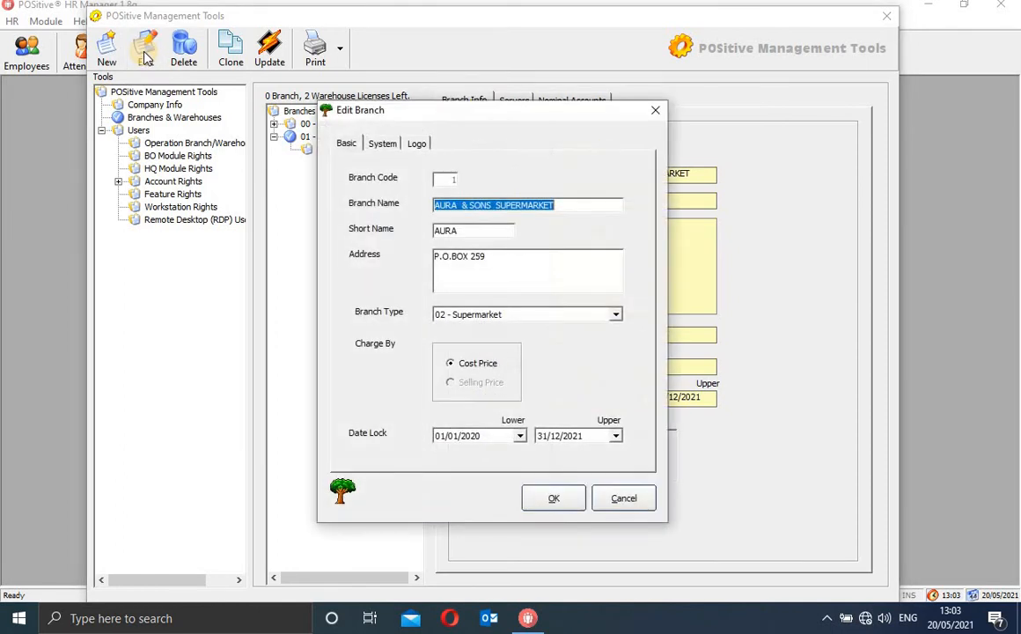
click(381, 146)
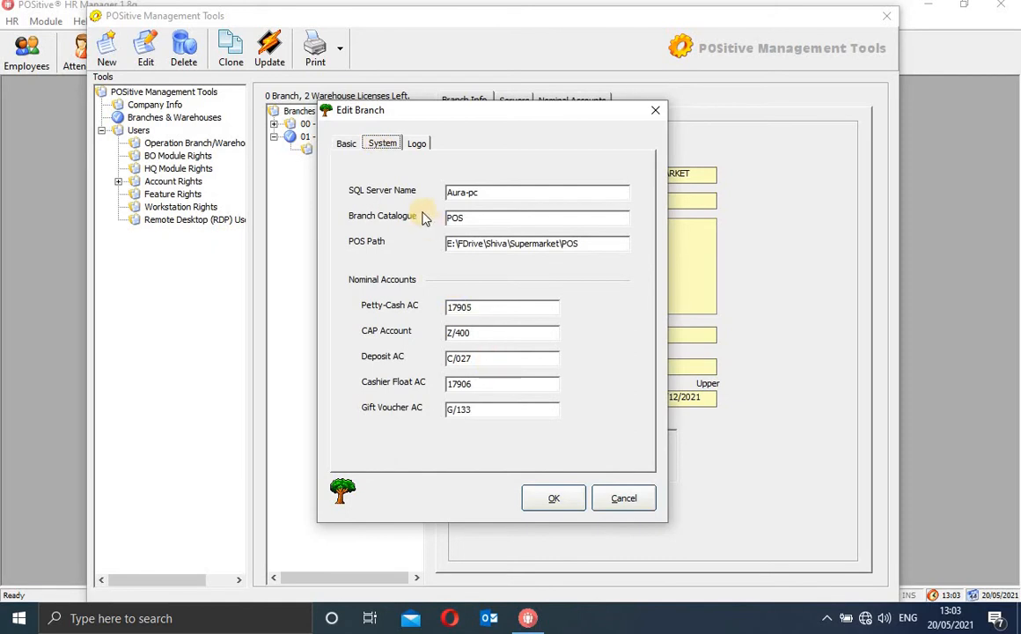
click(352, 148)
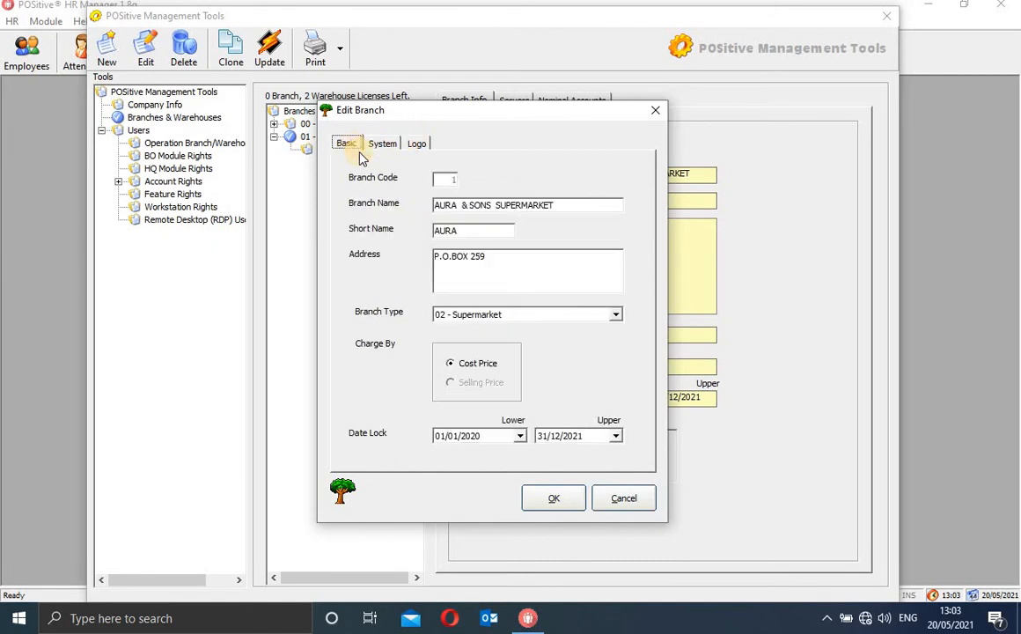
click(520, 437)
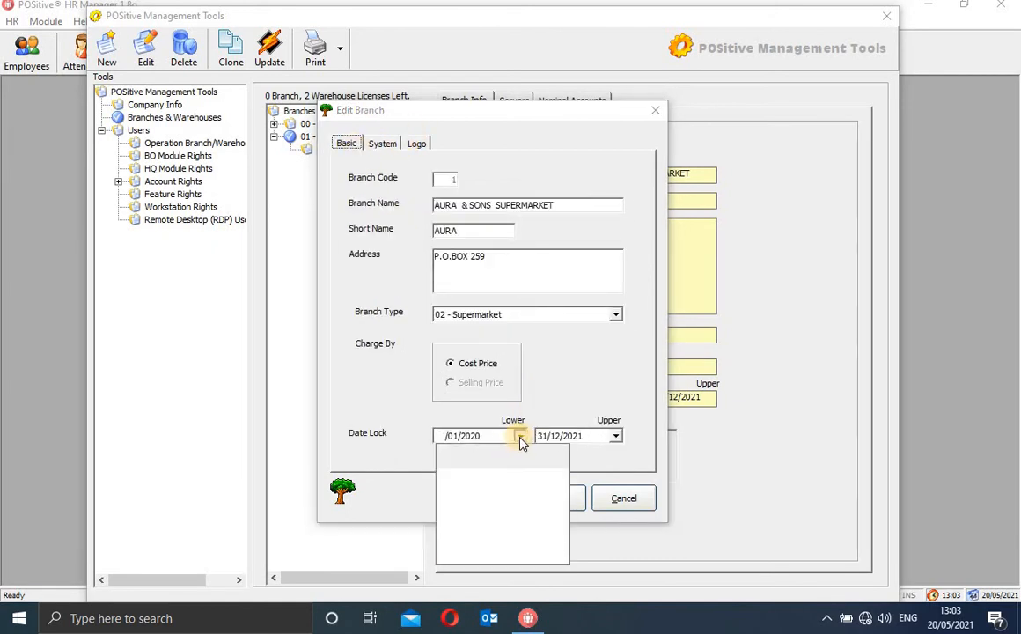
click(547, 390)
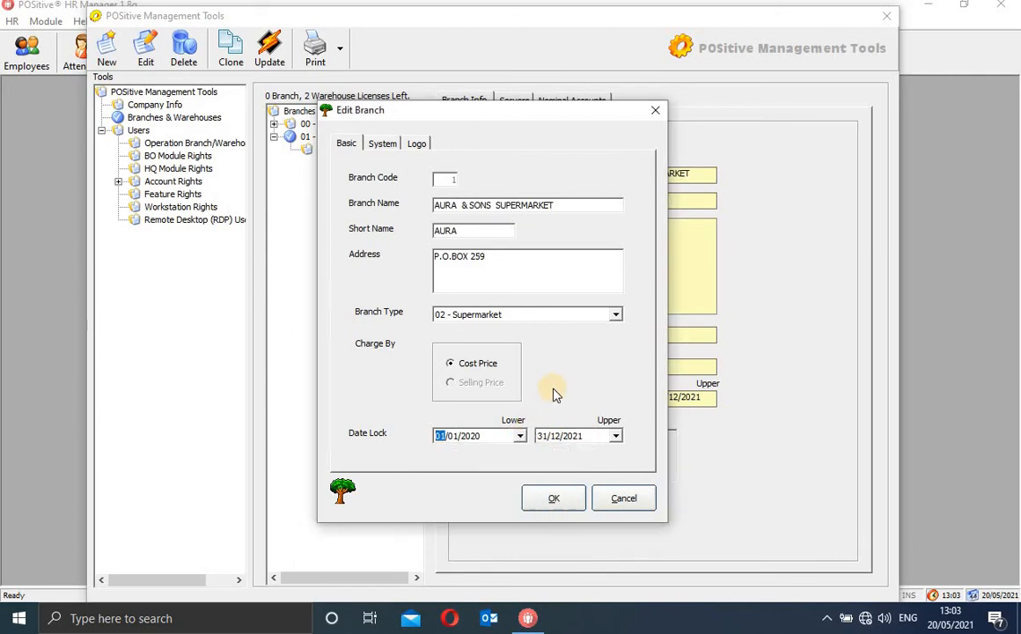
click(655, 110)
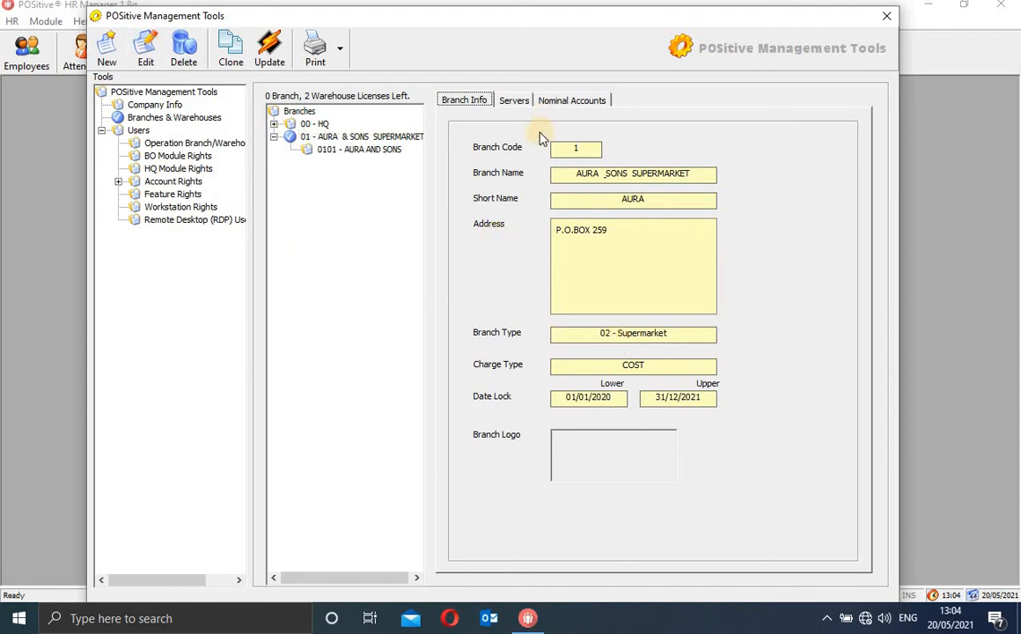
Check the AURA & SONS branch's server settings and nominal accounts, then list the five user logins
click(515, 100)
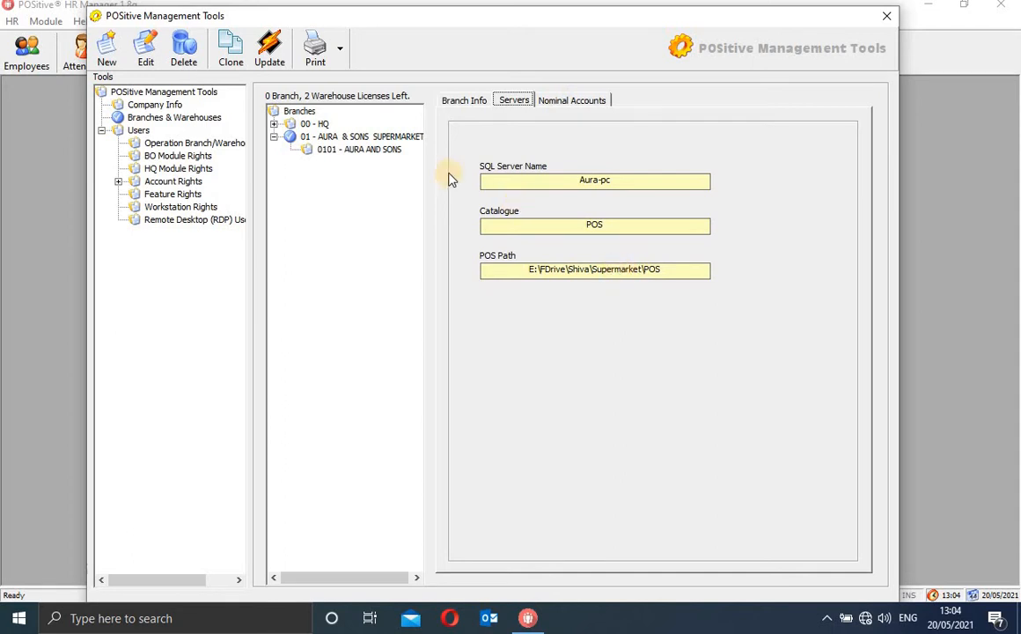
click(385, 138)
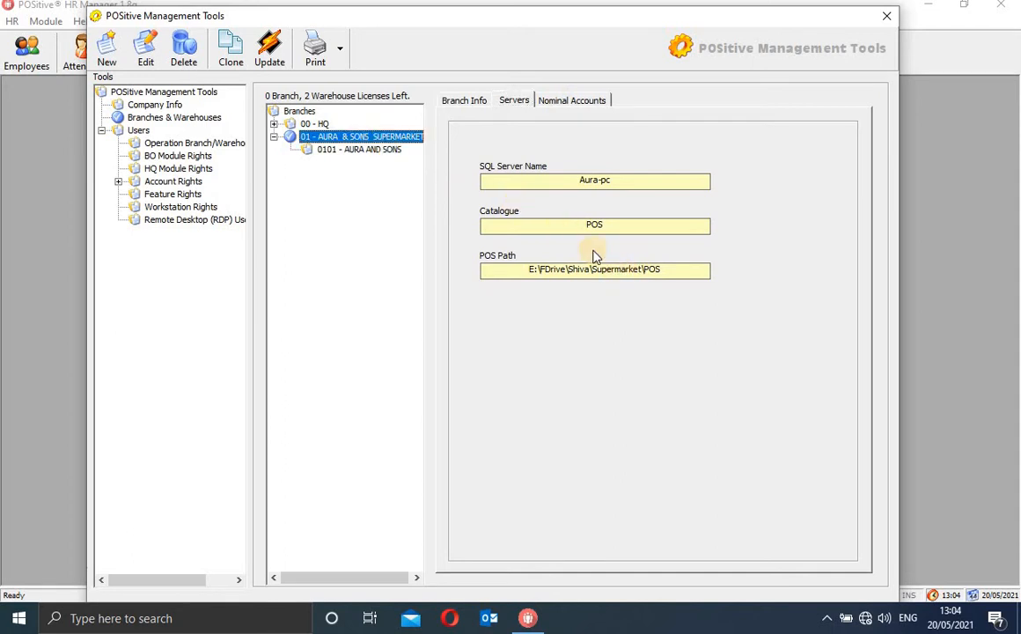
click(473, 103)
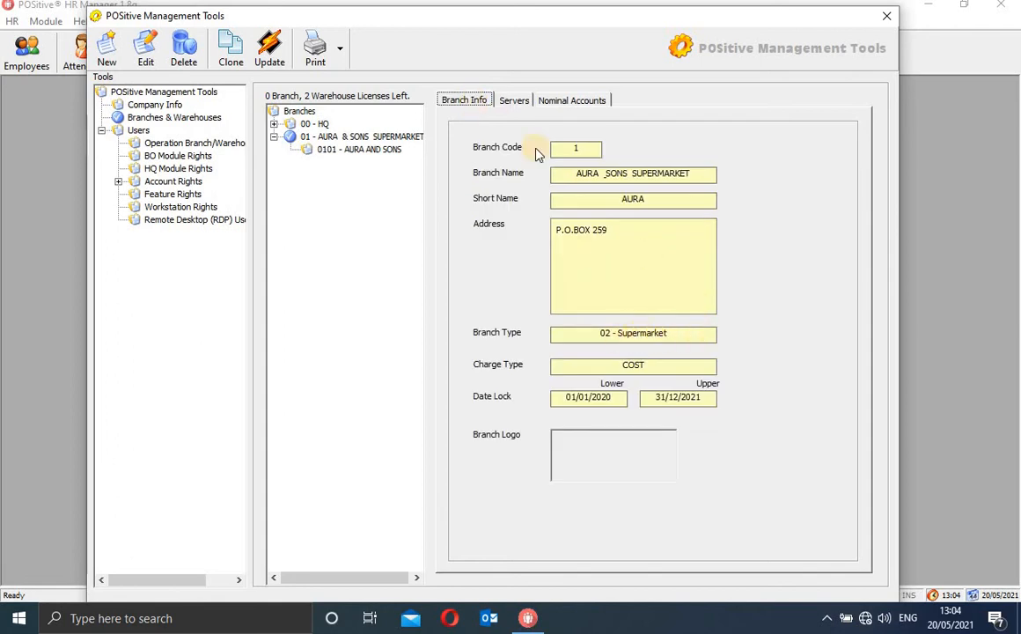
click(515, 101)
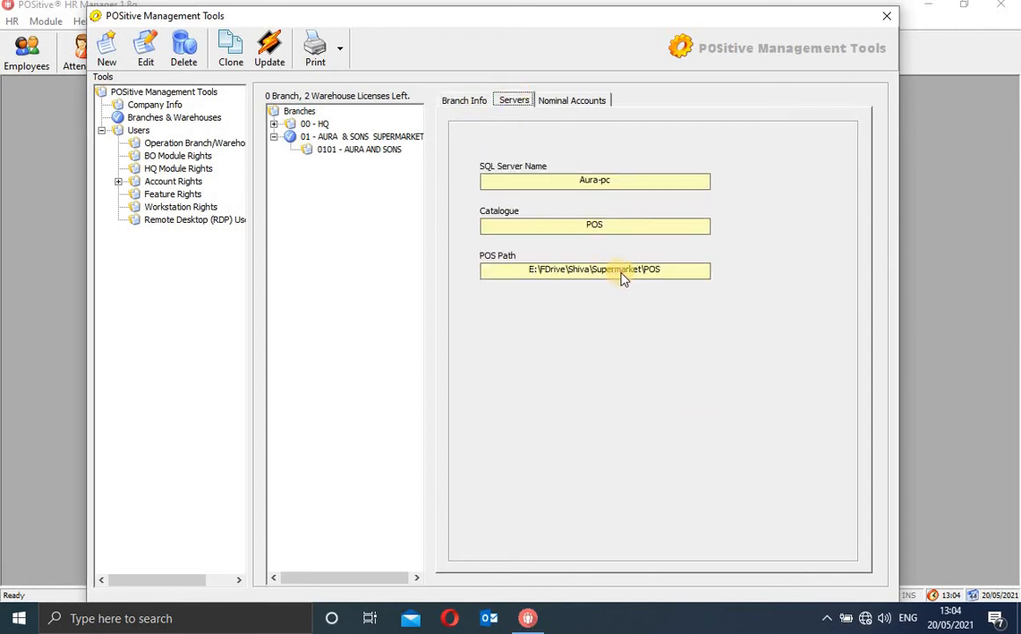
click(574, 104)
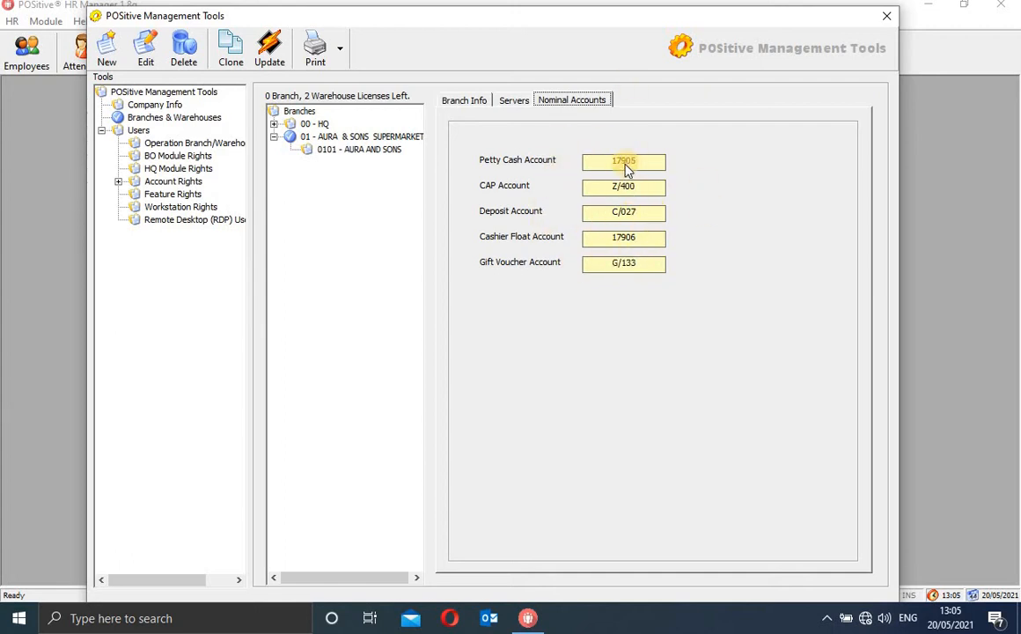
click(138, 131)
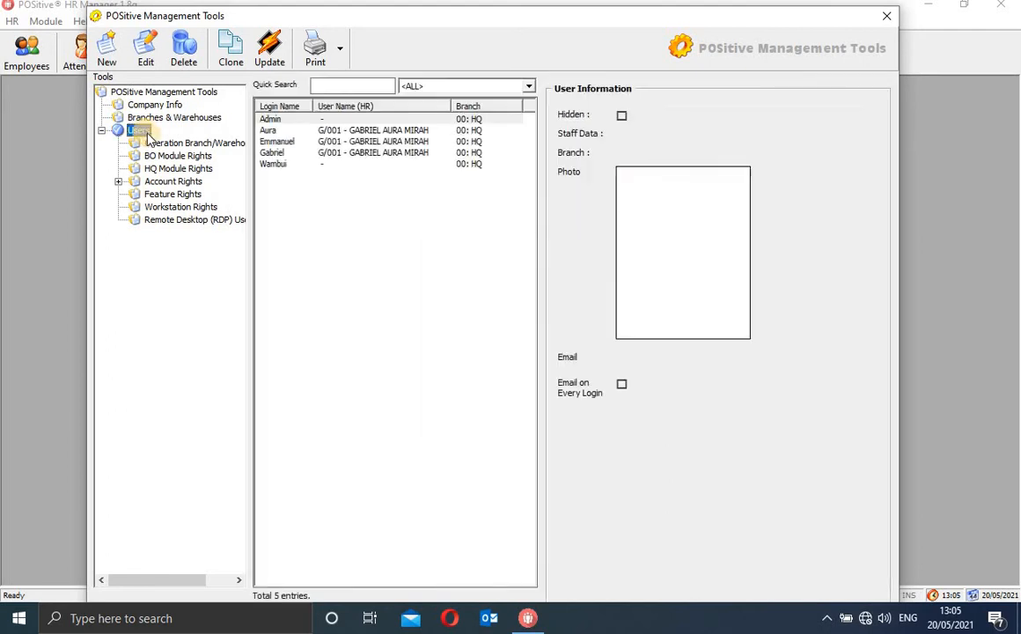
Select the Admin entry in the user list and start a new user record
click(360, 125)
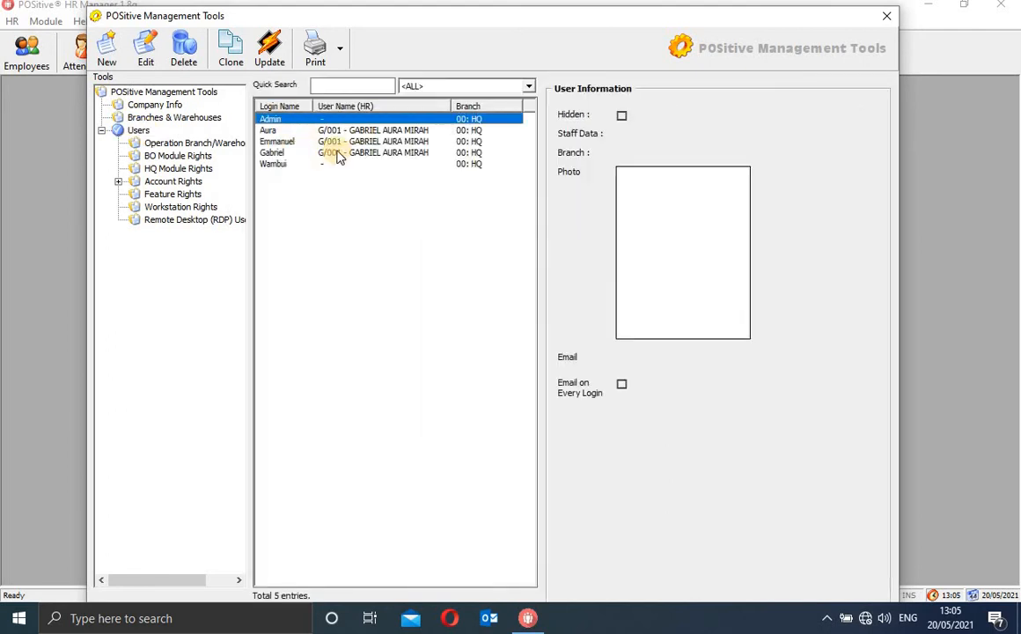
key(Down)
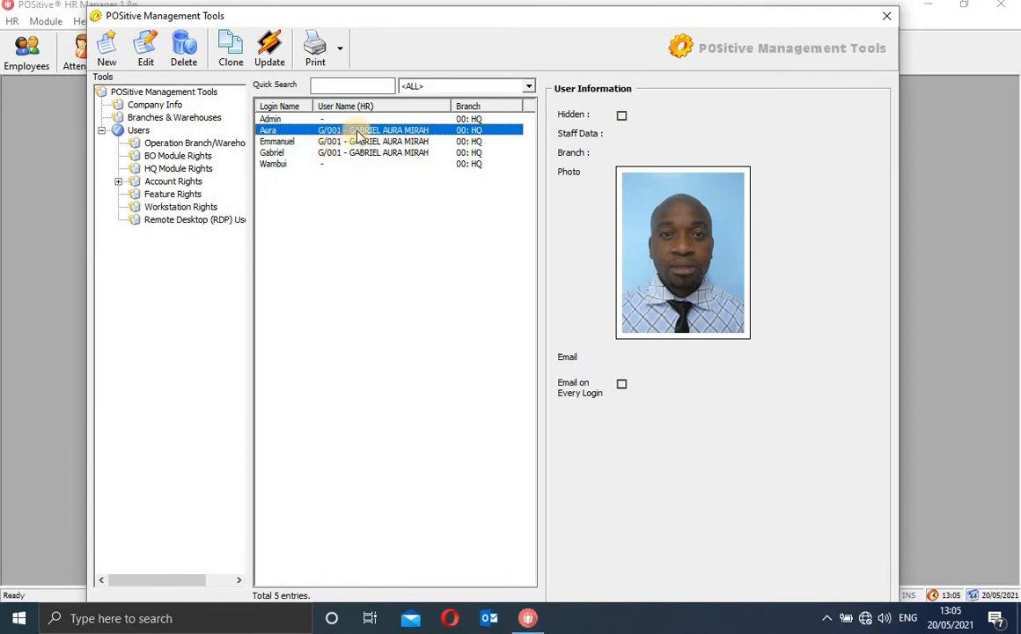
click(280, 121)
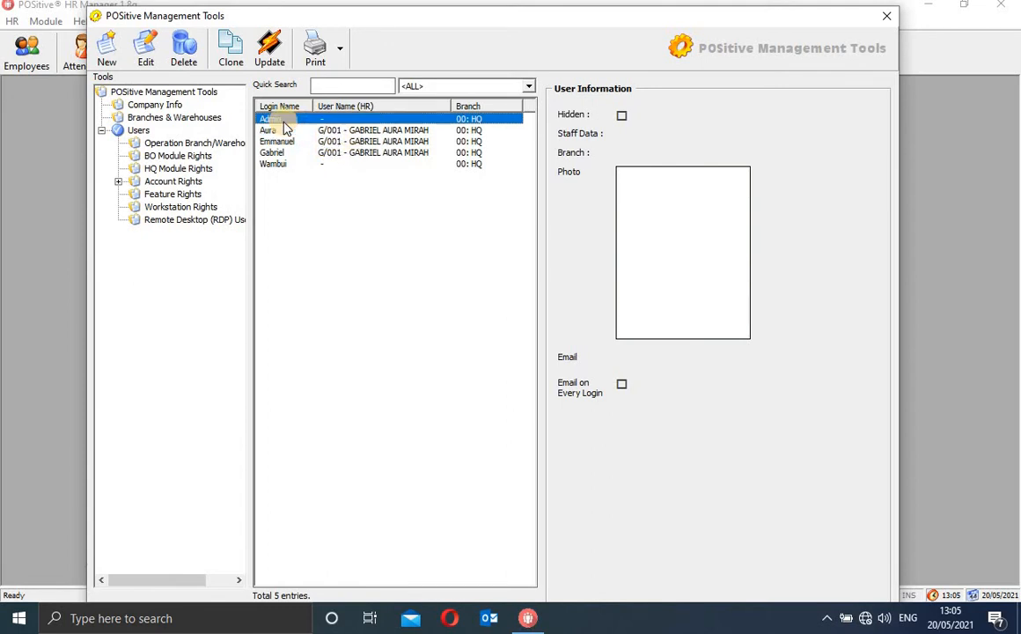
click(107, 46)
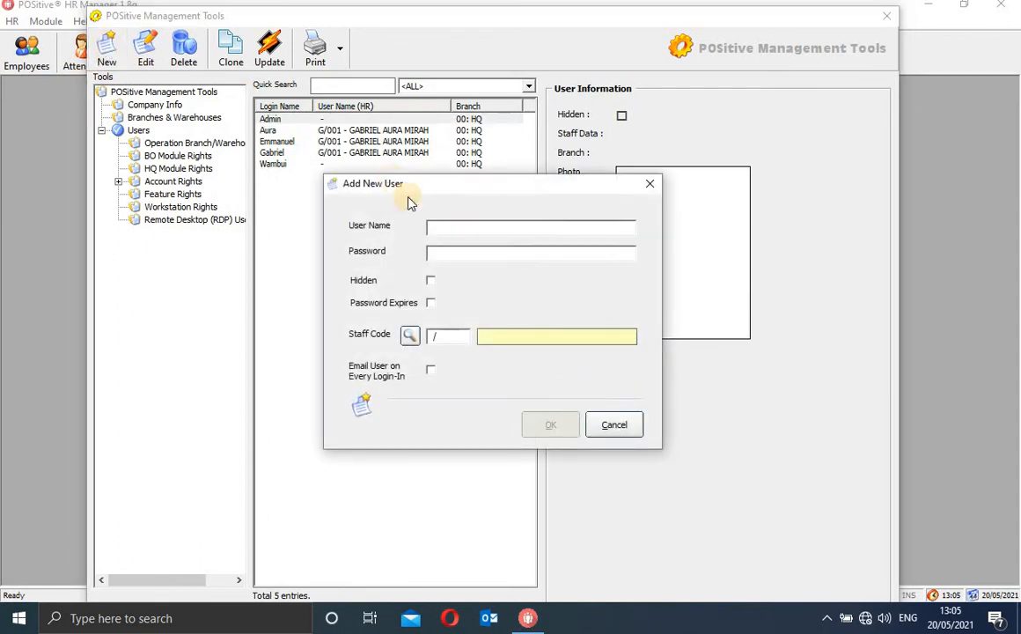
Enter a trial user name, set a 30-day password expiry, turn off login e-mails, then cancel
click(448, 229)
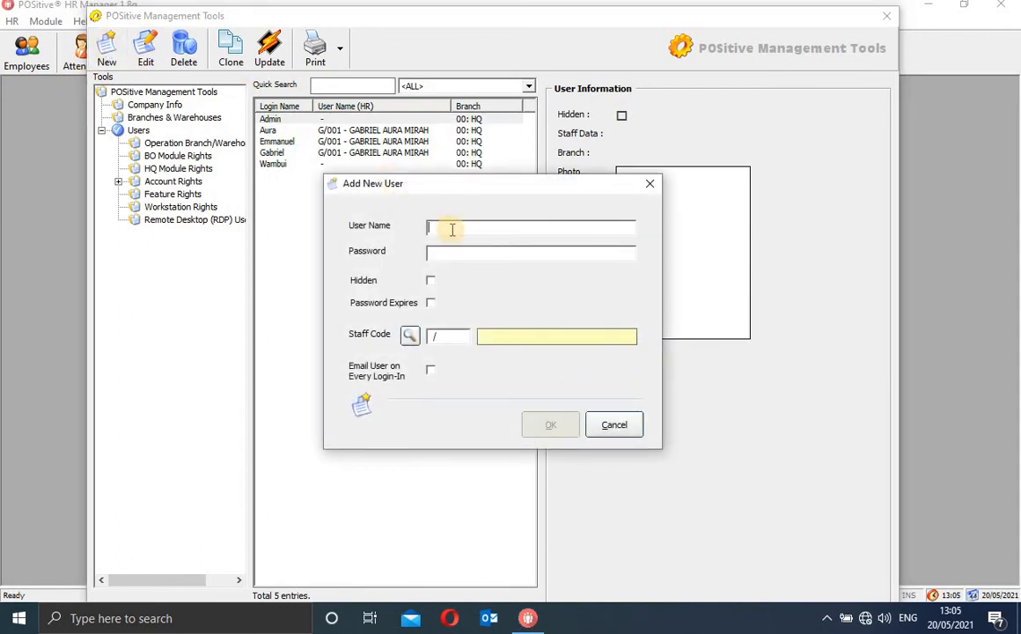
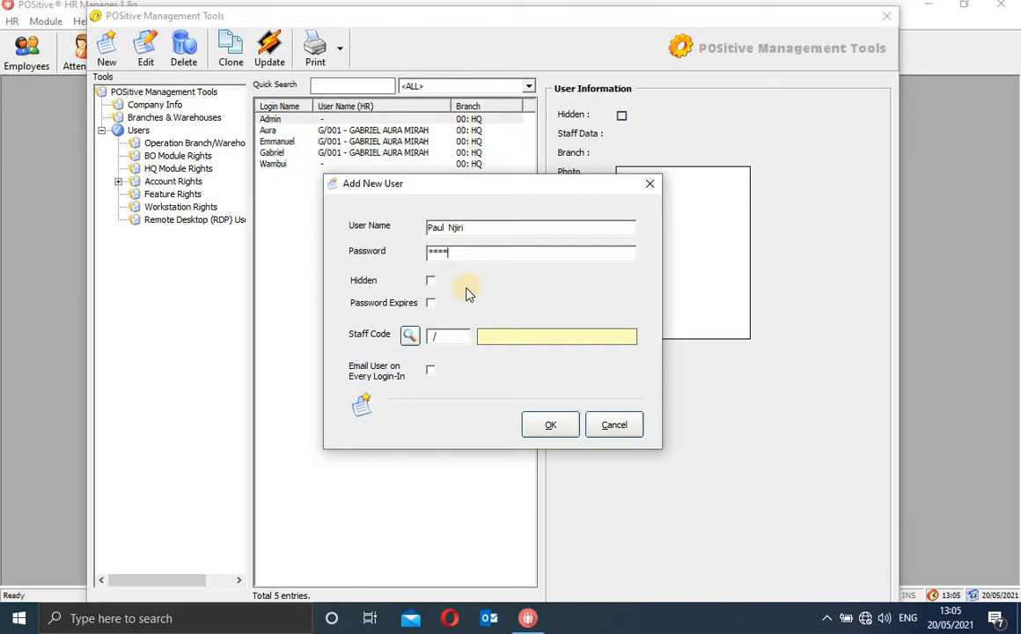
click(431, 303)
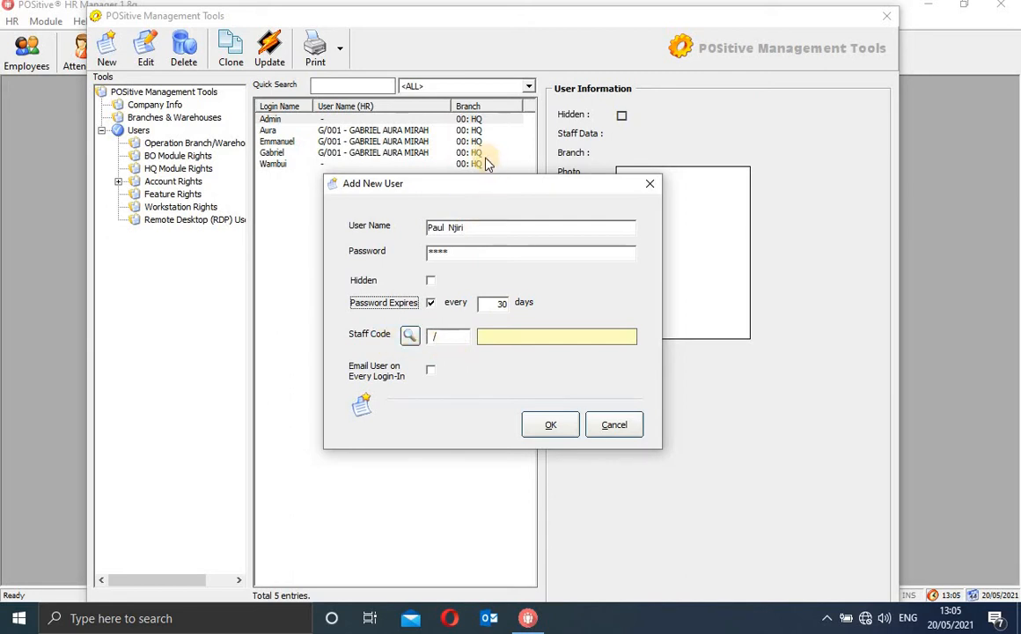
click(475, 226)
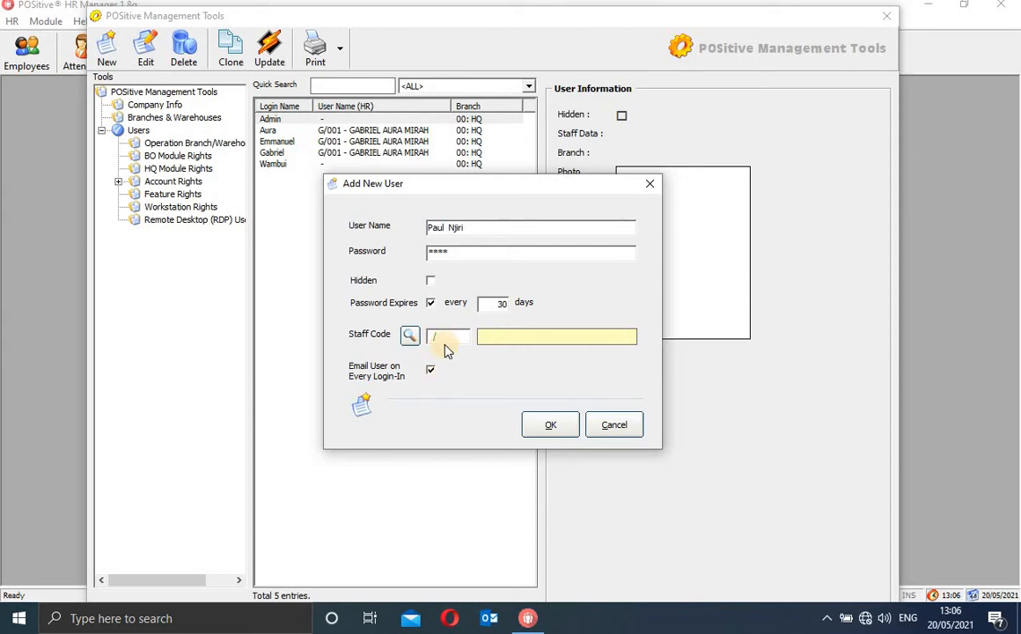
click(432, 369)
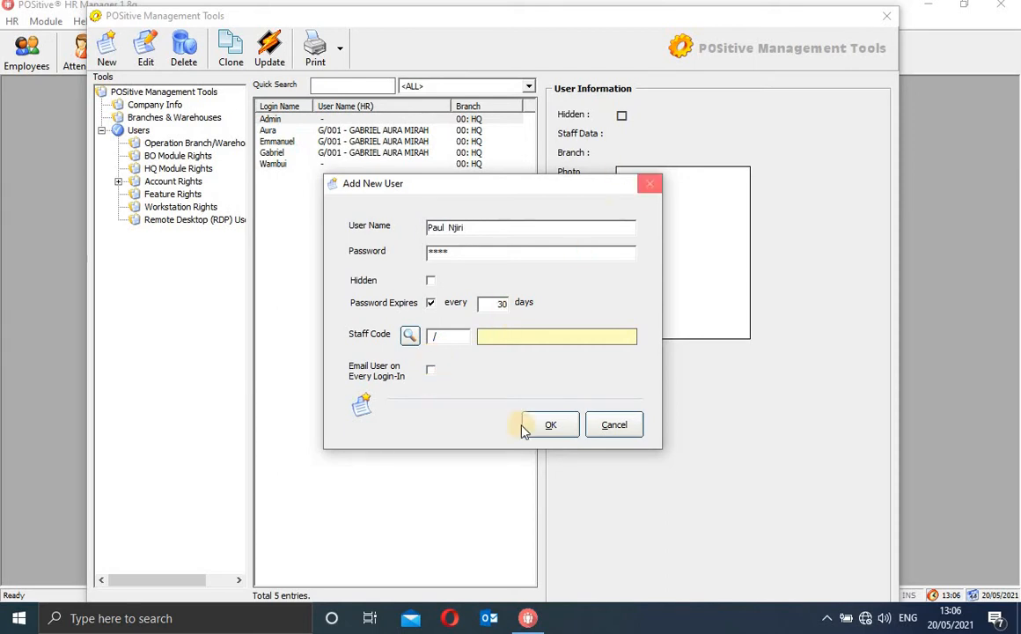
click(614, 426)
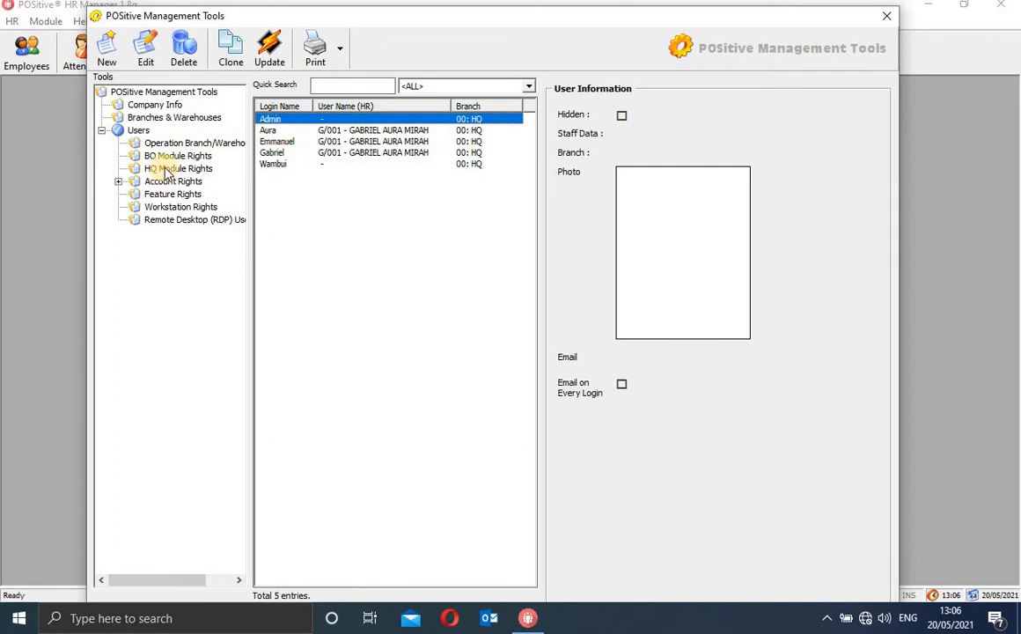
Display the Operation Branch/Warehouse access rights, showing all 10 of 10 branches ticked
click(178, 143)
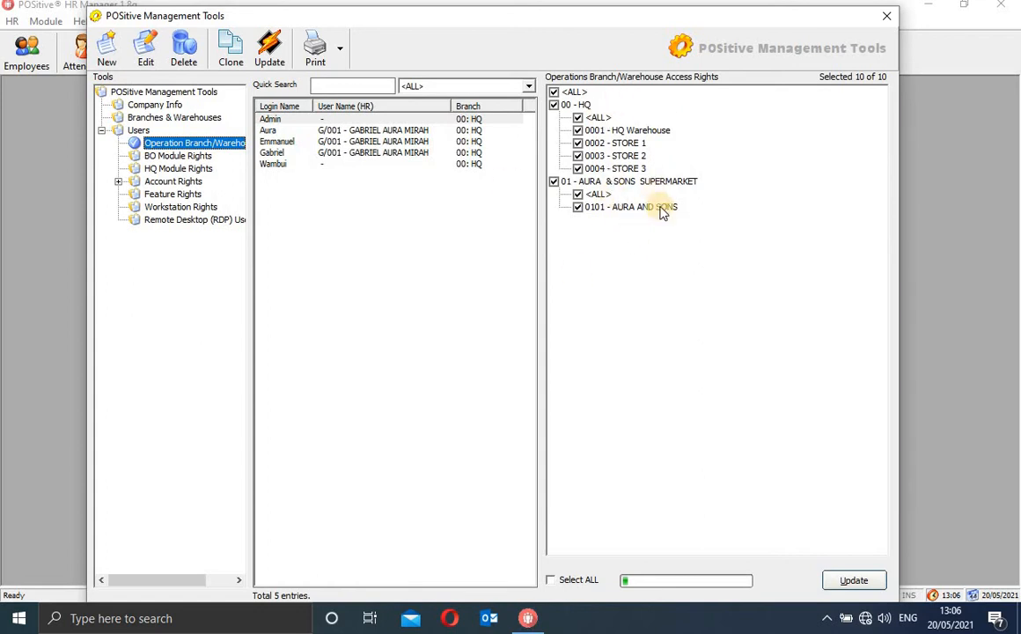
Compare the admin account's branch access with the third user's, which has none
click(400, 118)
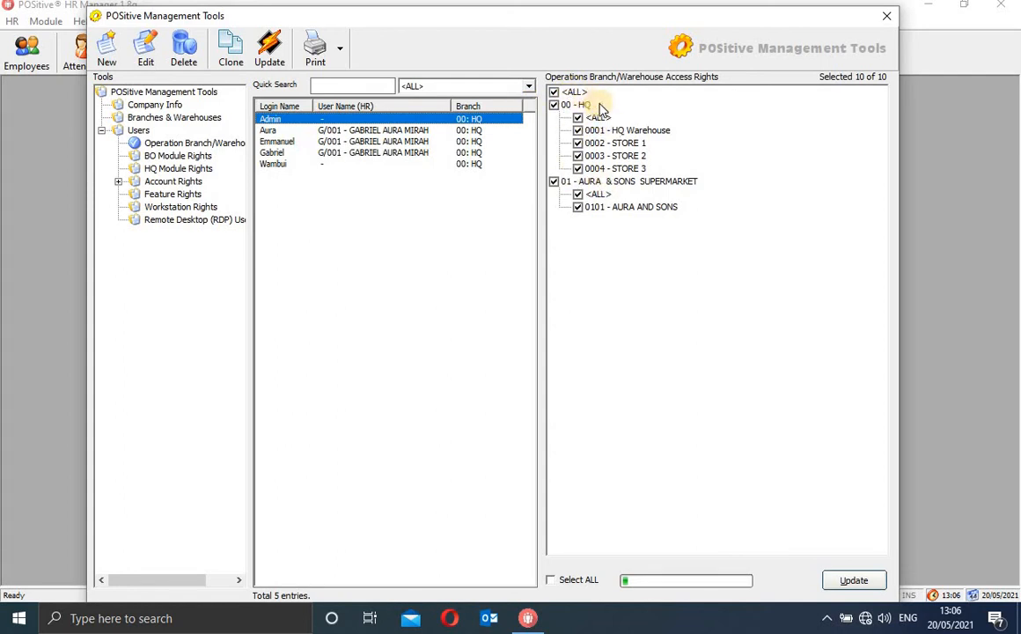
click(584, 105)
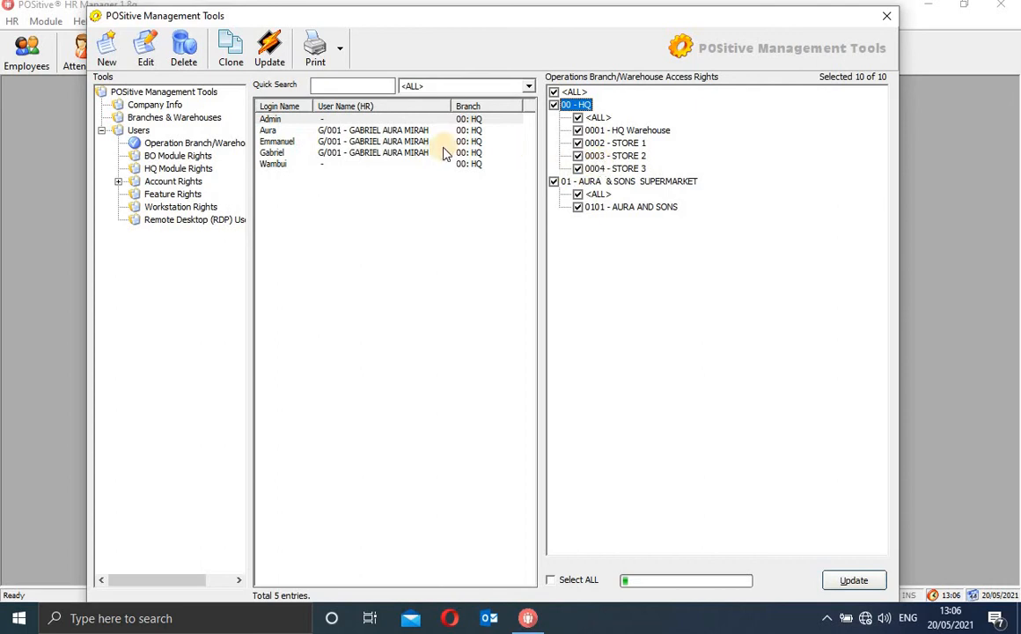
click(369, 142)
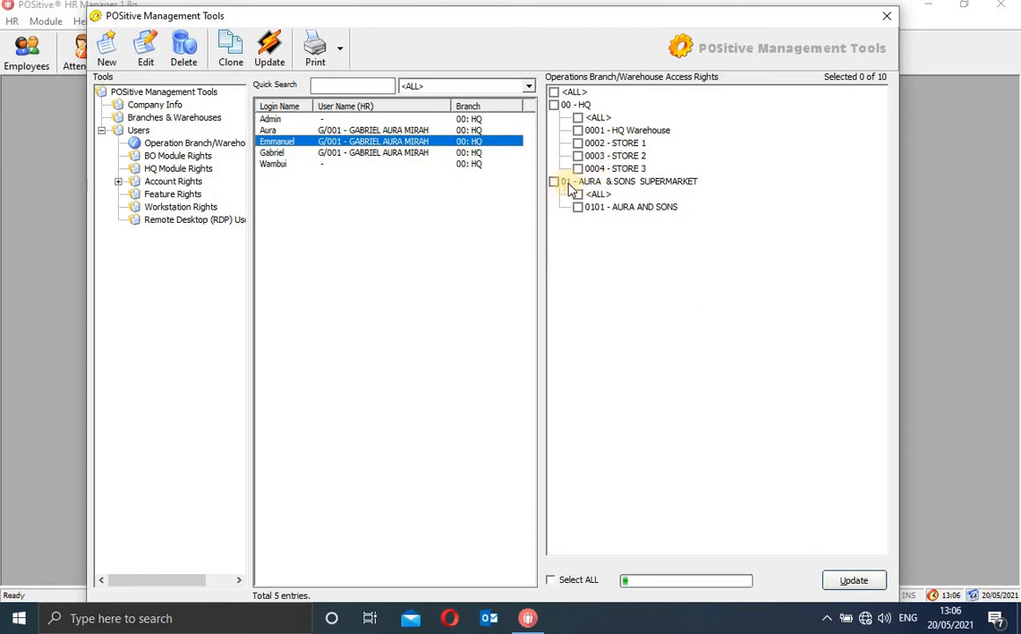
Grant the third user all branches and warehouses, including AURA & SONS, save, then view BO Module Rights
click(554, 93)
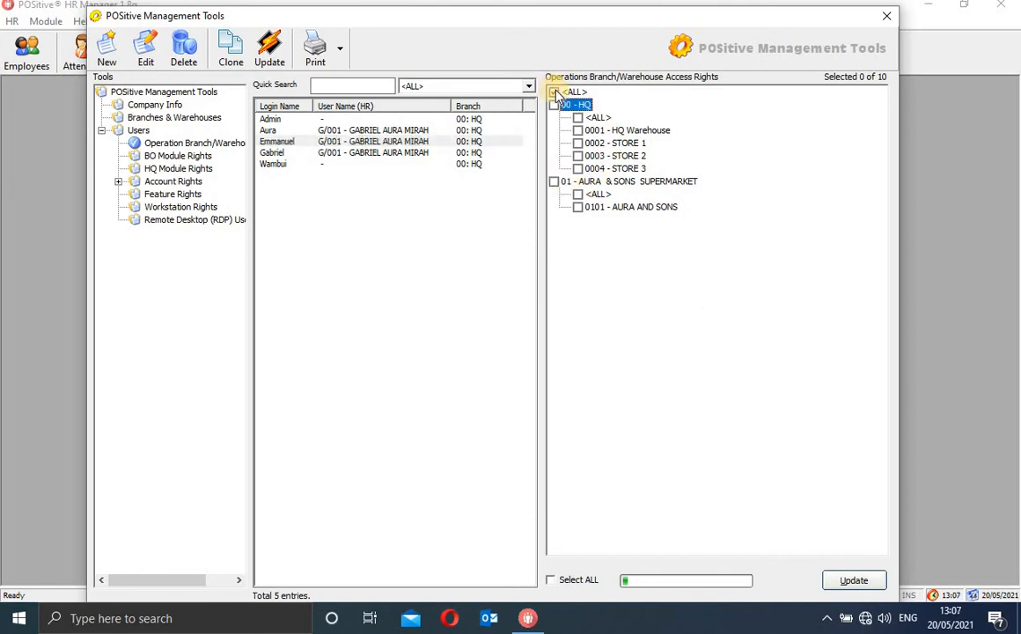
click(555, 182)
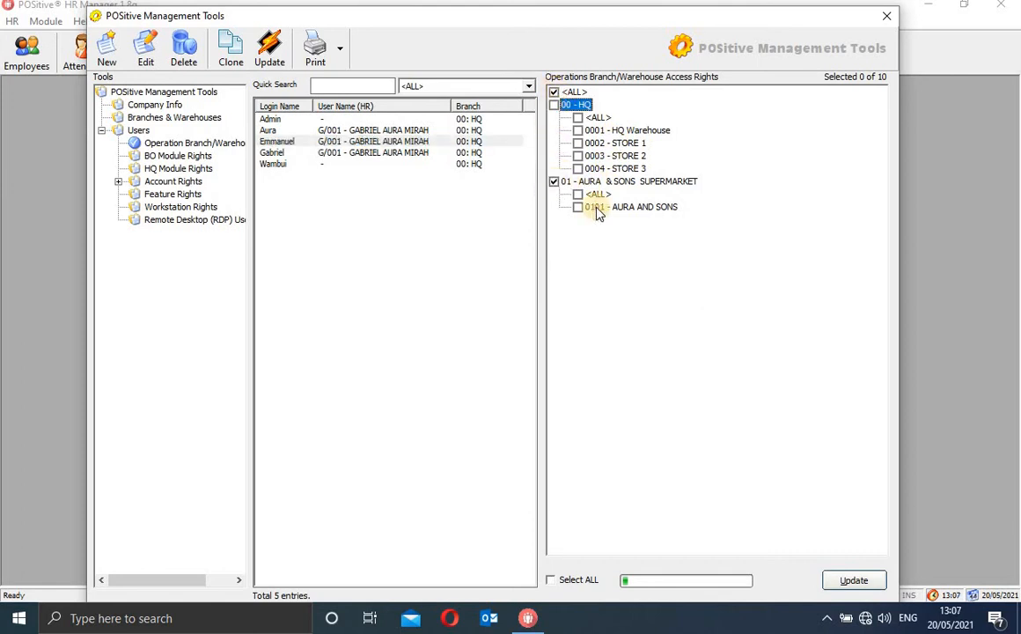
click(578, 196)
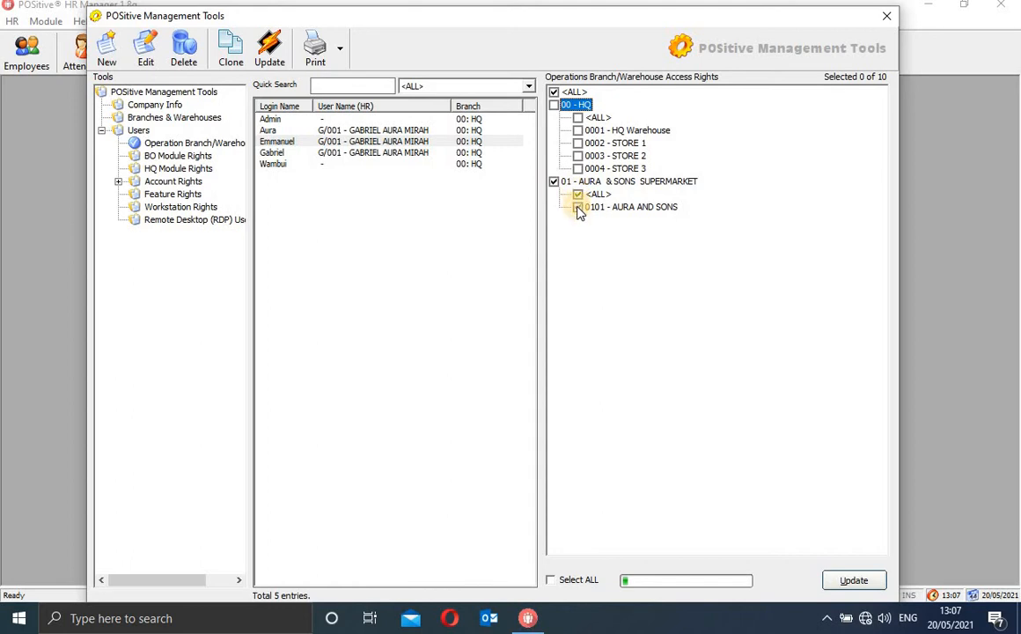
click(579, 208)
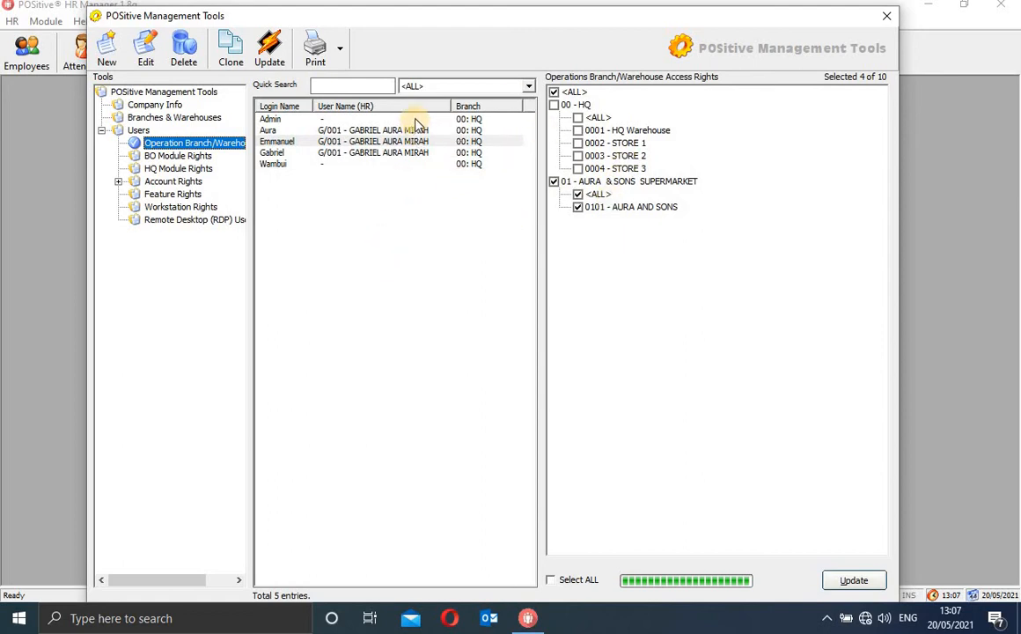
click(561, 102)
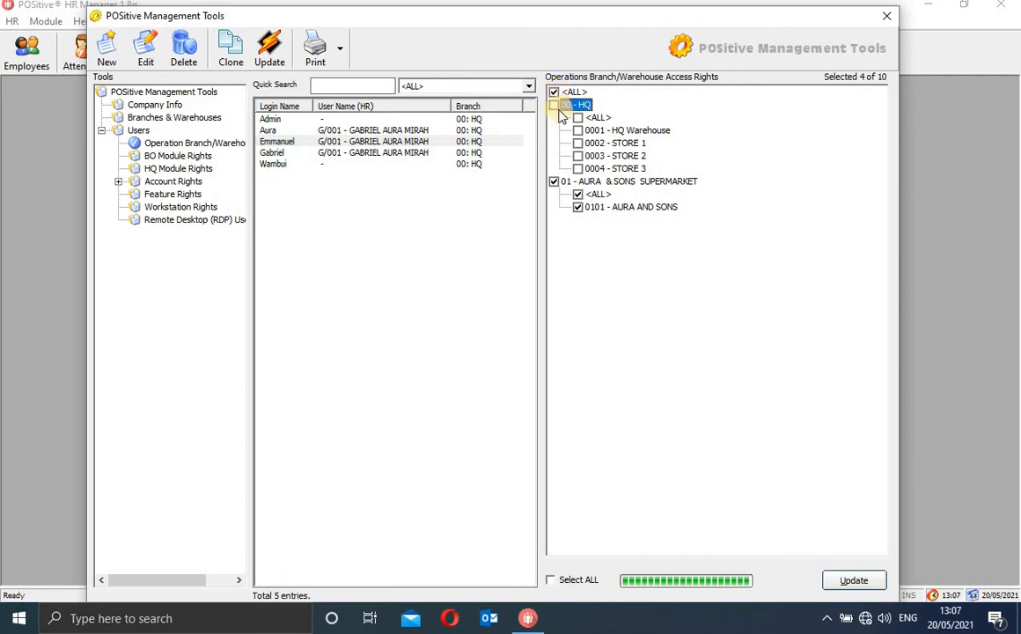
click(550, 581)
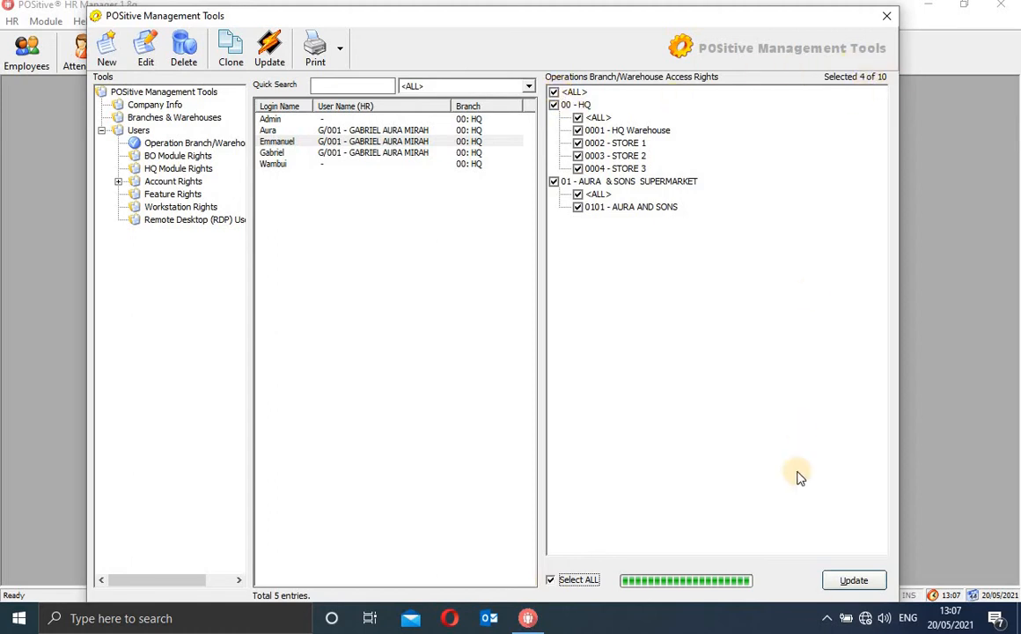
click(847, 582)
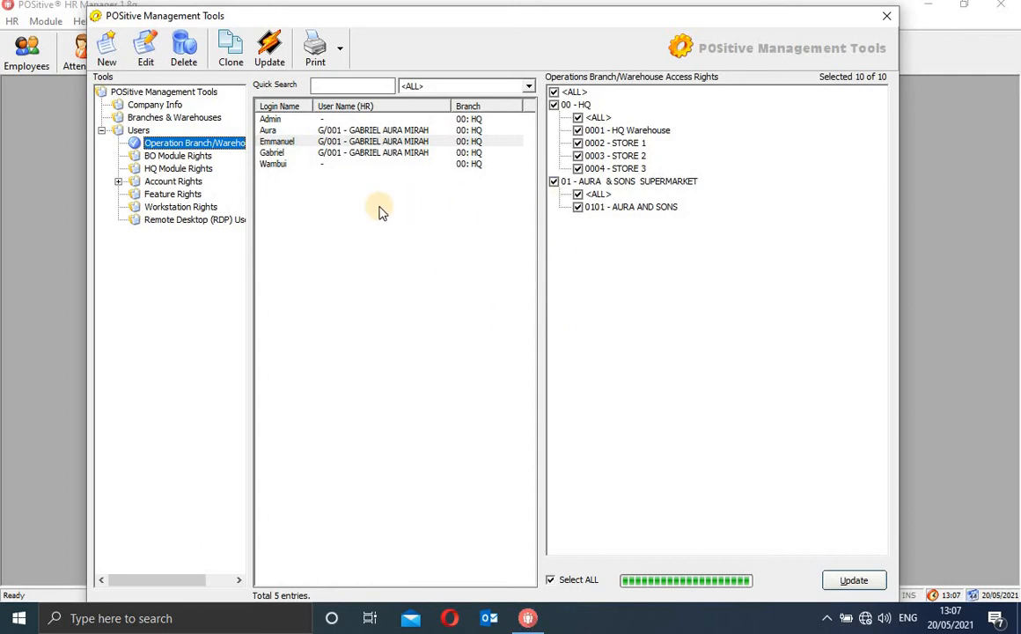
click(176, 157)
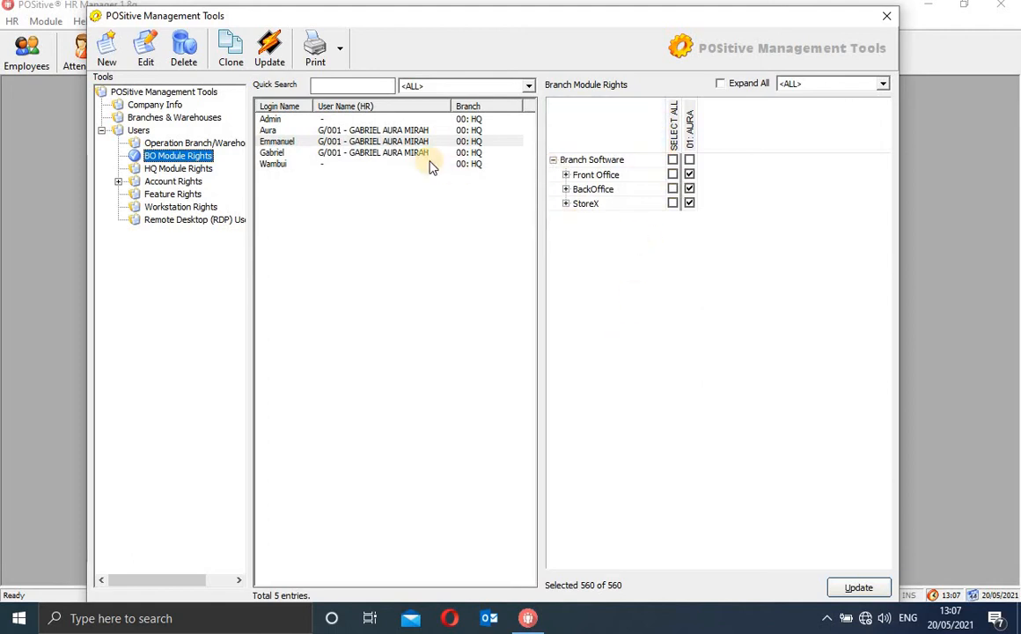
Grant all POS Behaviour, E-Purse, E-Bank and Other Transactions rights, then every Branch Software right
click(566, 175)
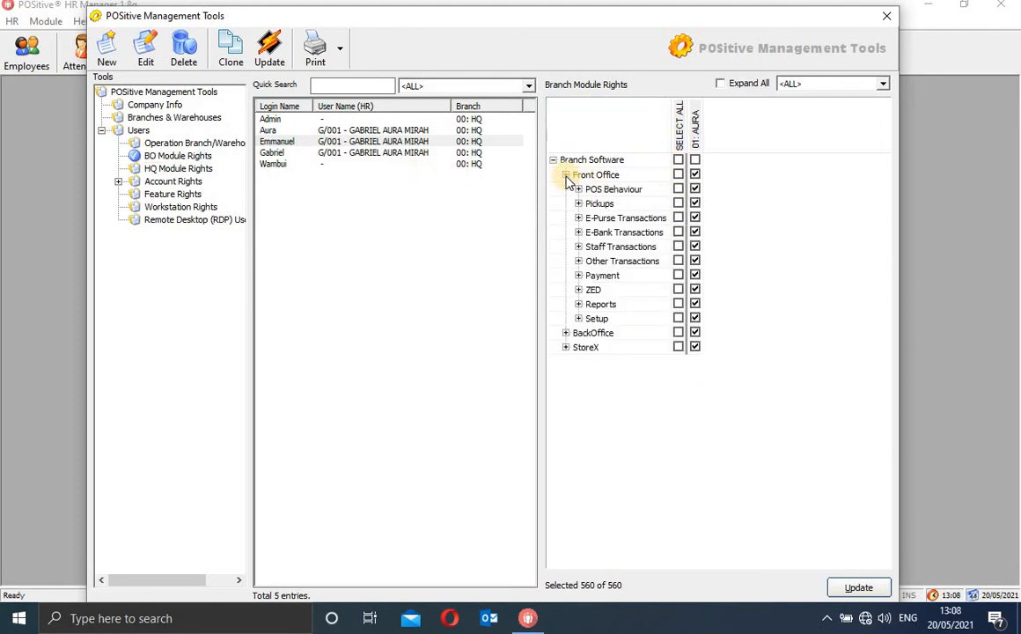
click(566, 175)
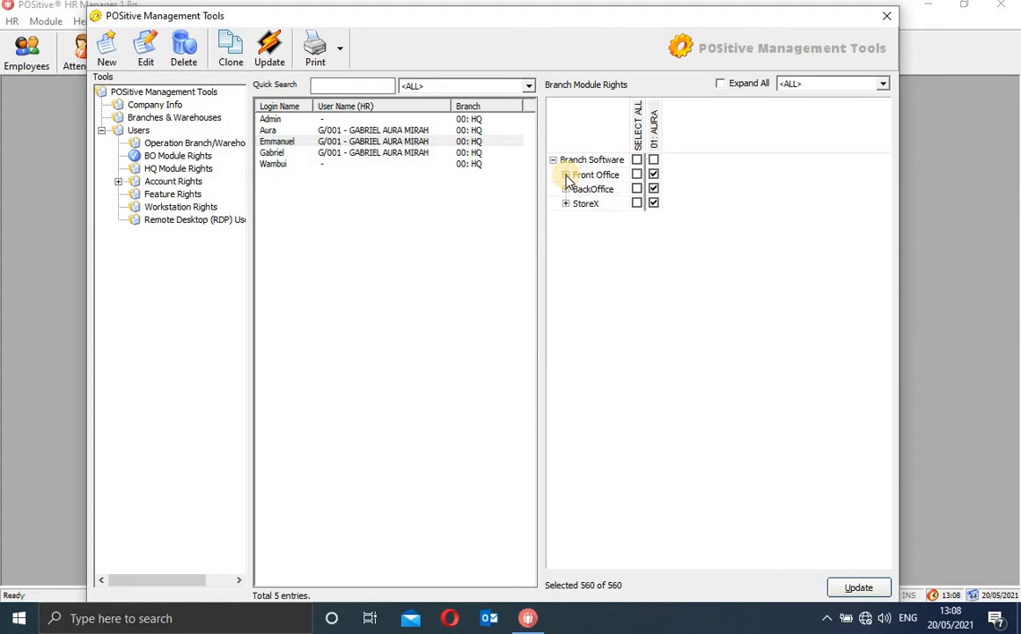
click(566, 176)
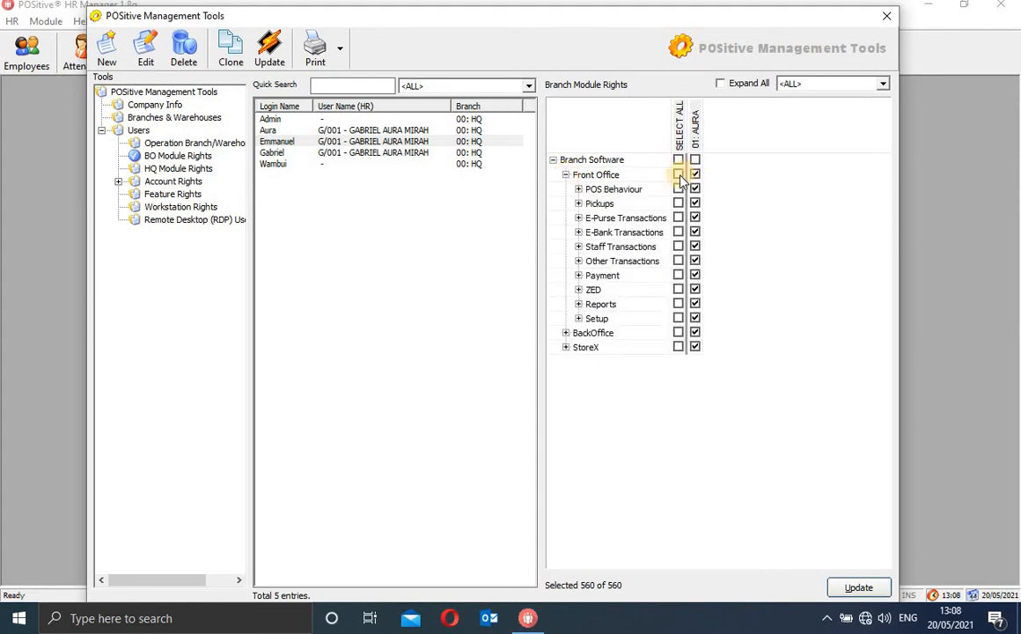
click(678, 189)
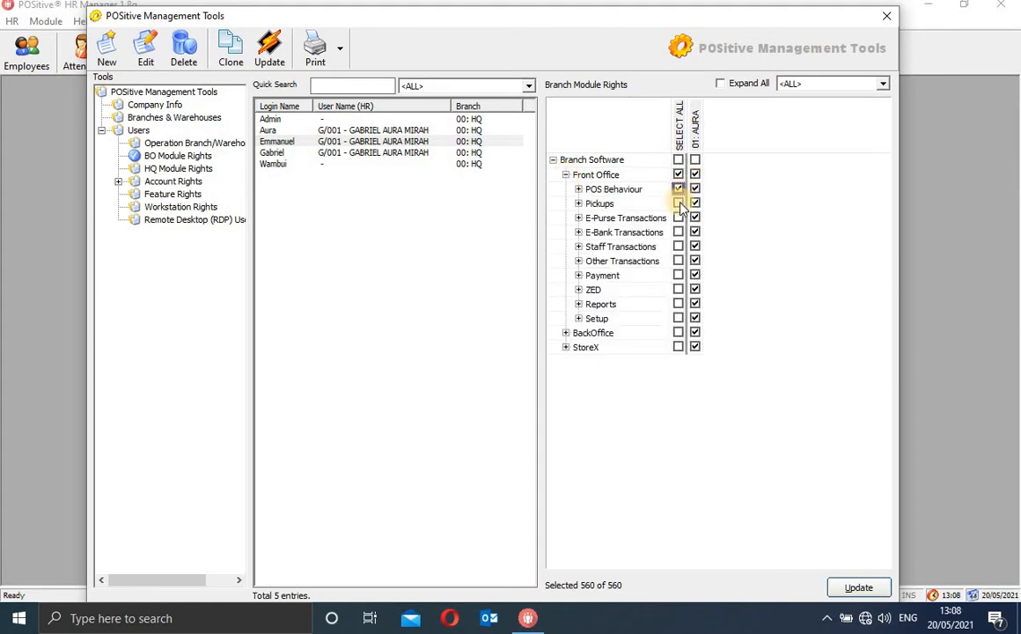
click(679, 218)
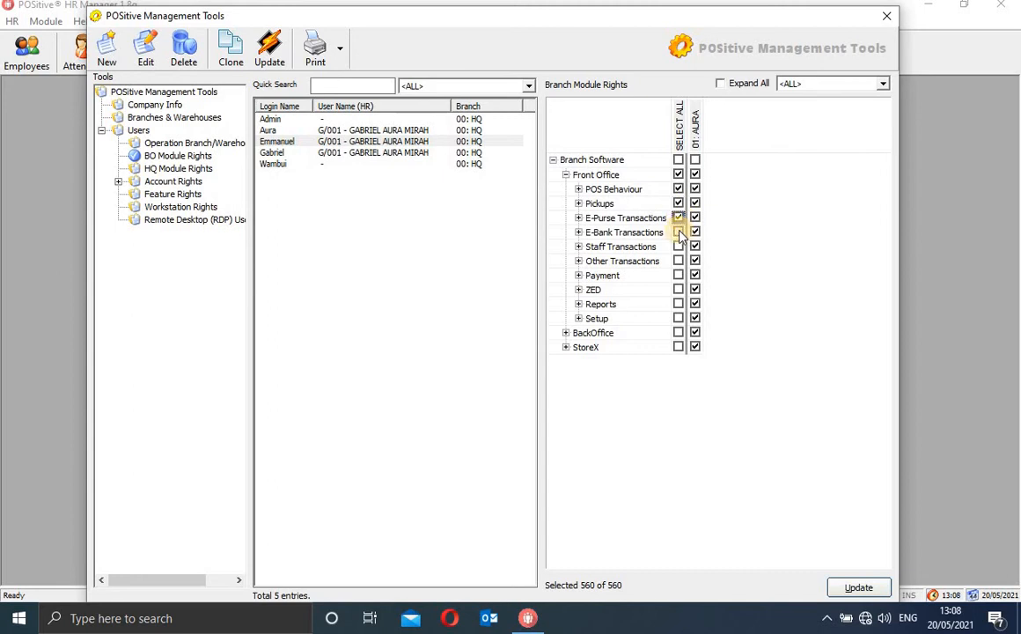
click(679, 233)
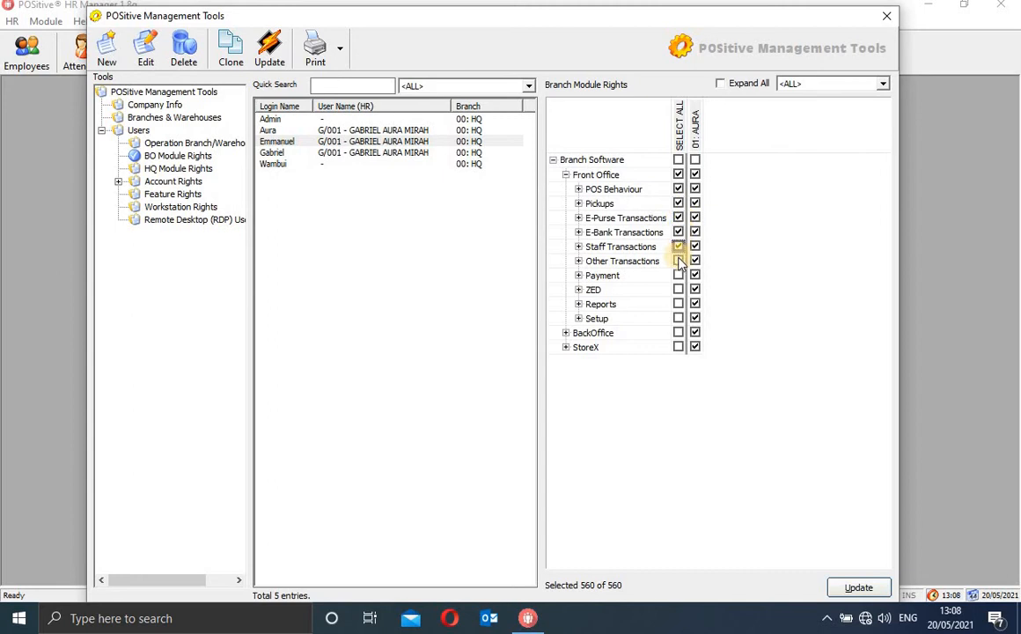
click(679, 261)
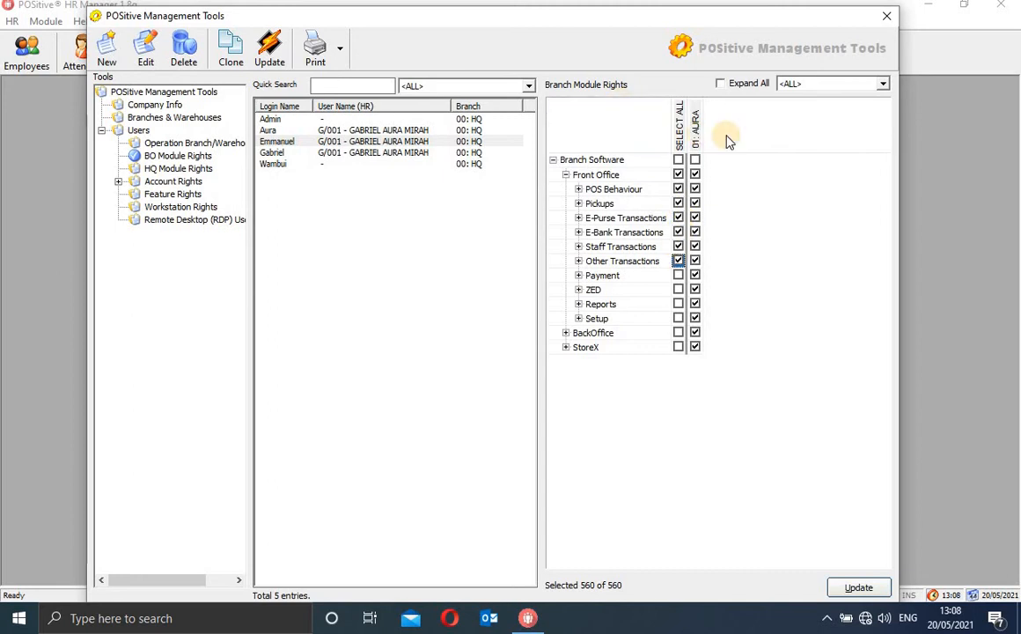
click(679, 160)
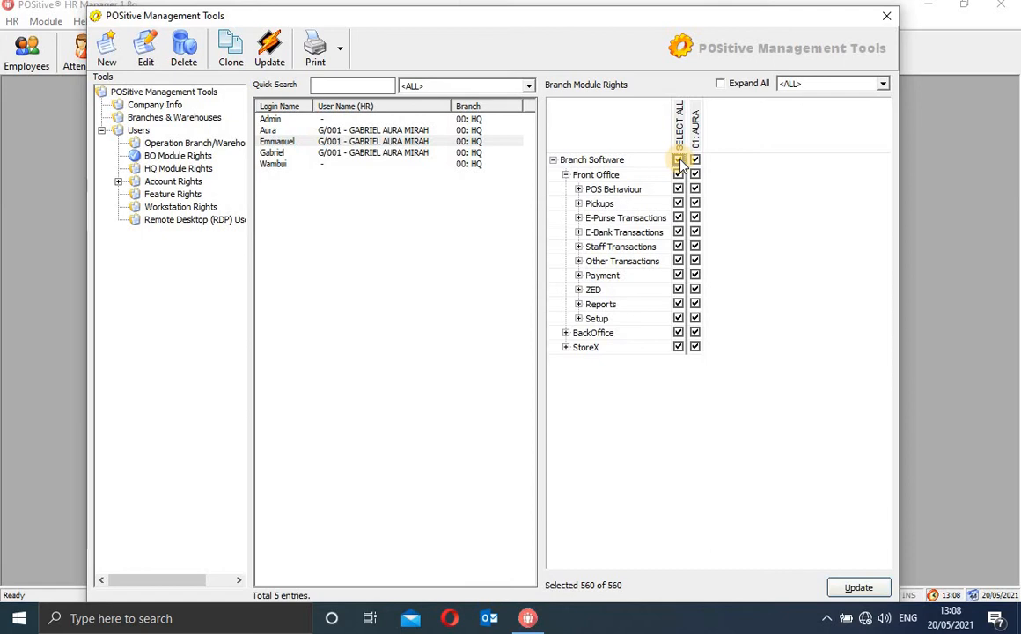
Expand the full rights tree to review it, then collapse it back to the top-level groups
click(721, 84)
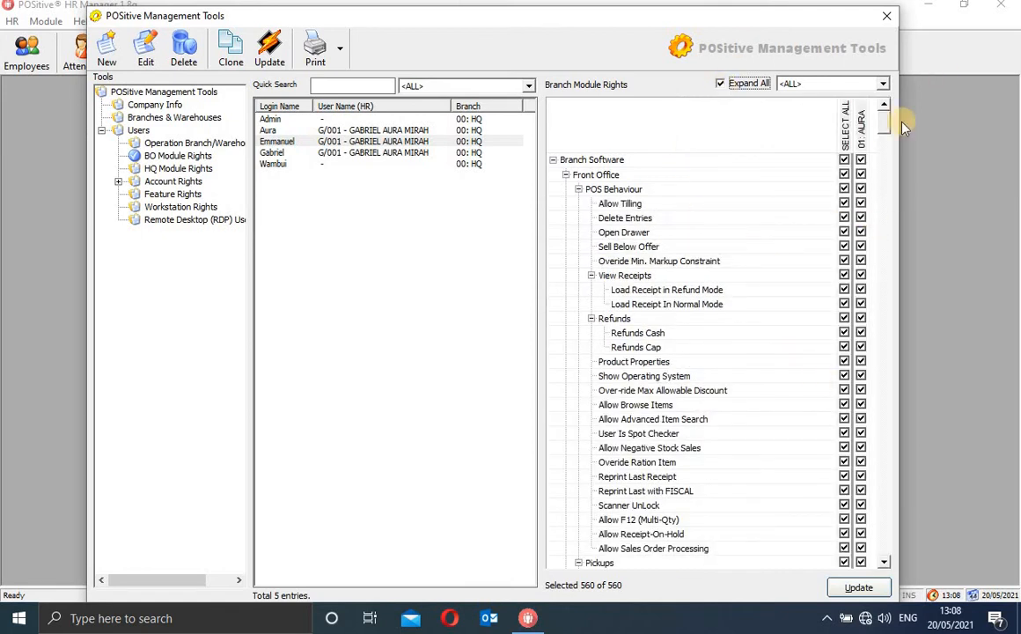
drag(887, 130, 886, 167)
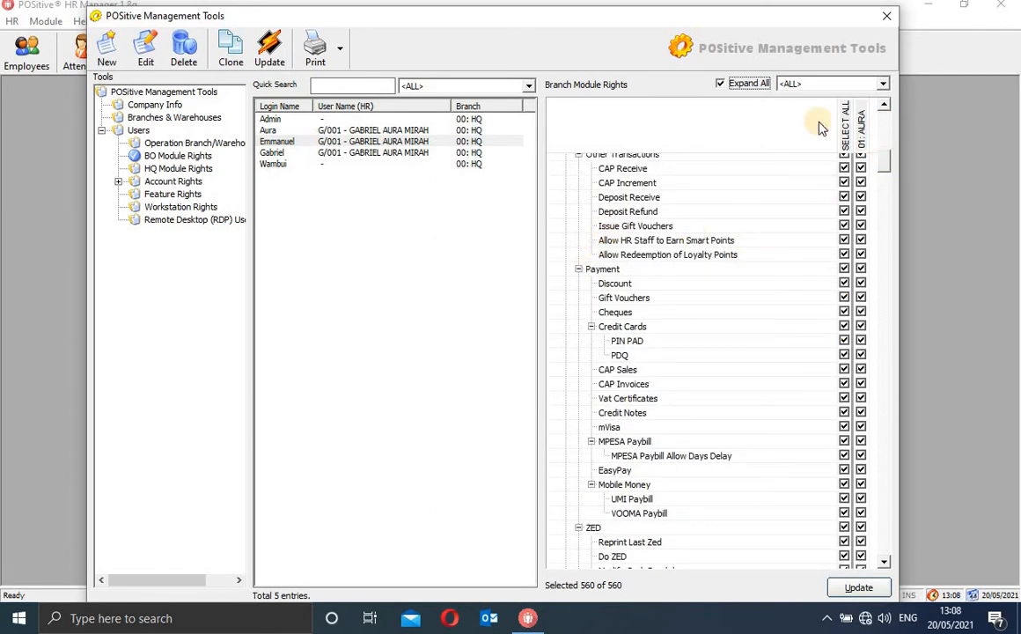
drag(885, 168, 841, 103)
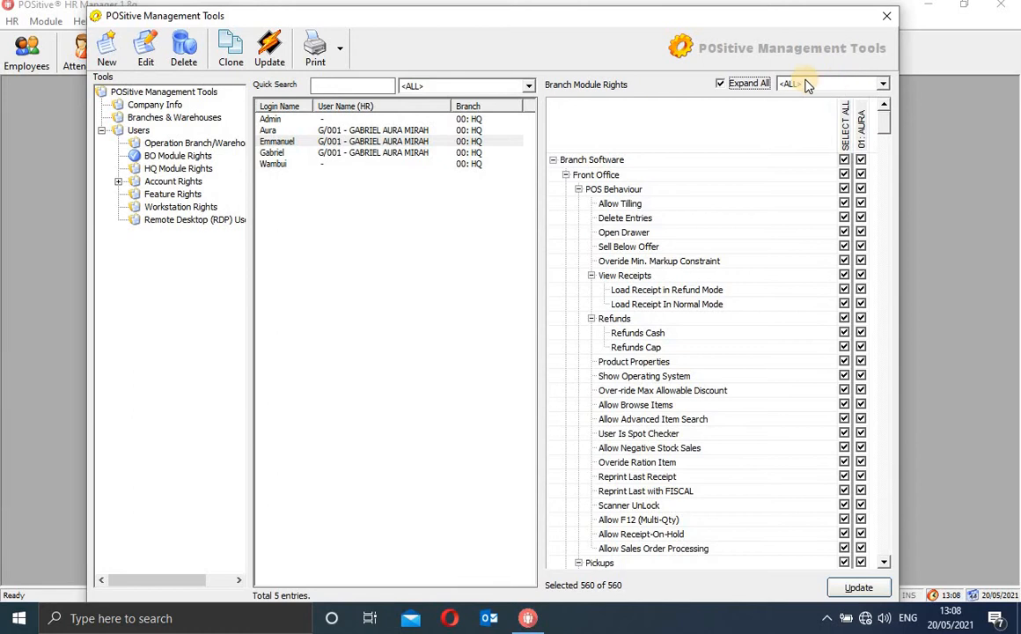
click(721, 84)
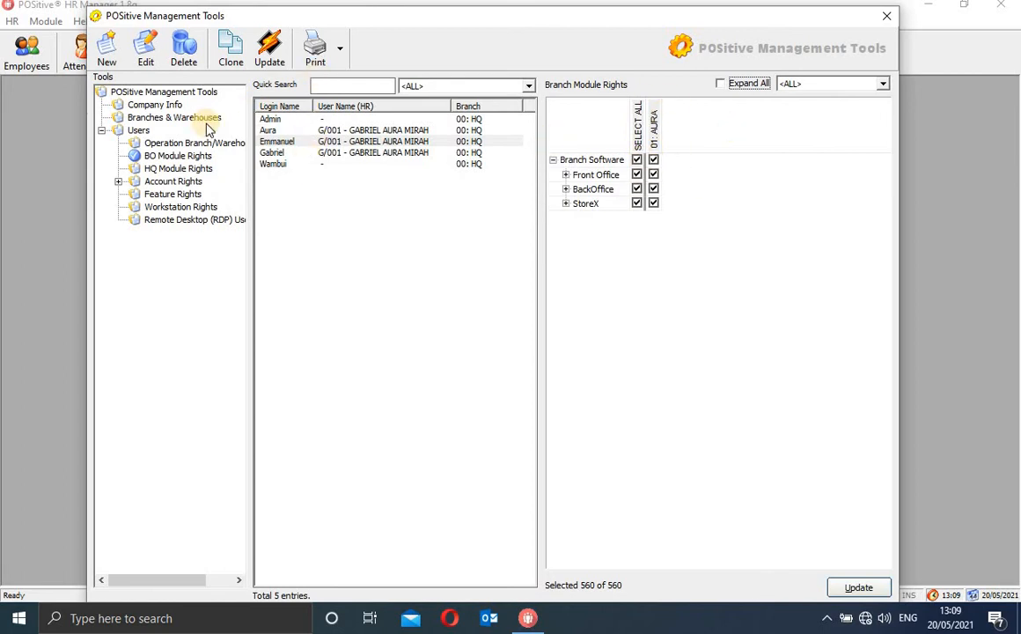
click(271, 53)
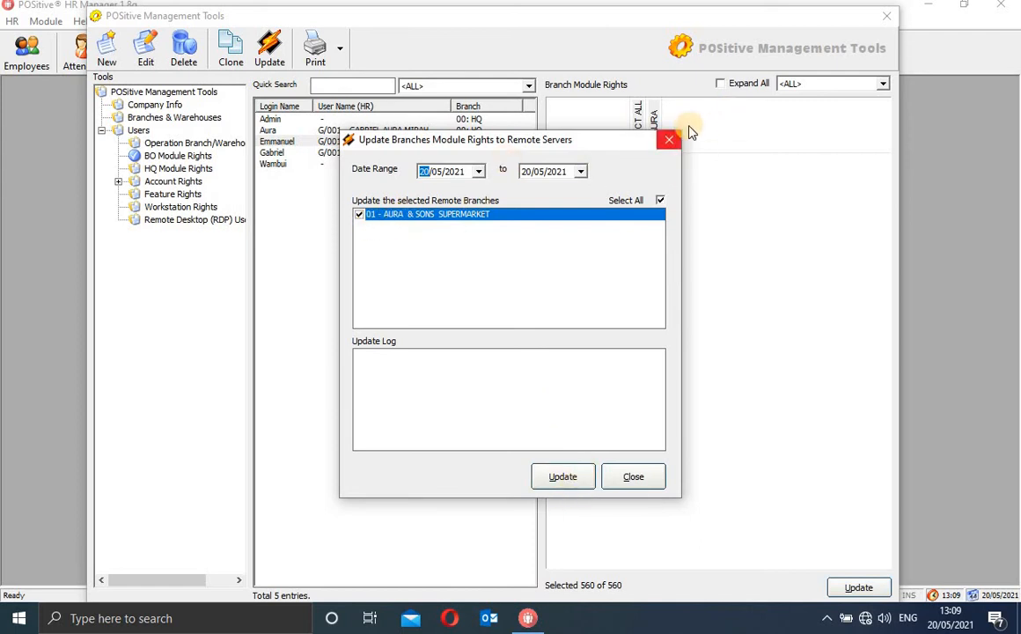
click(669, 143)
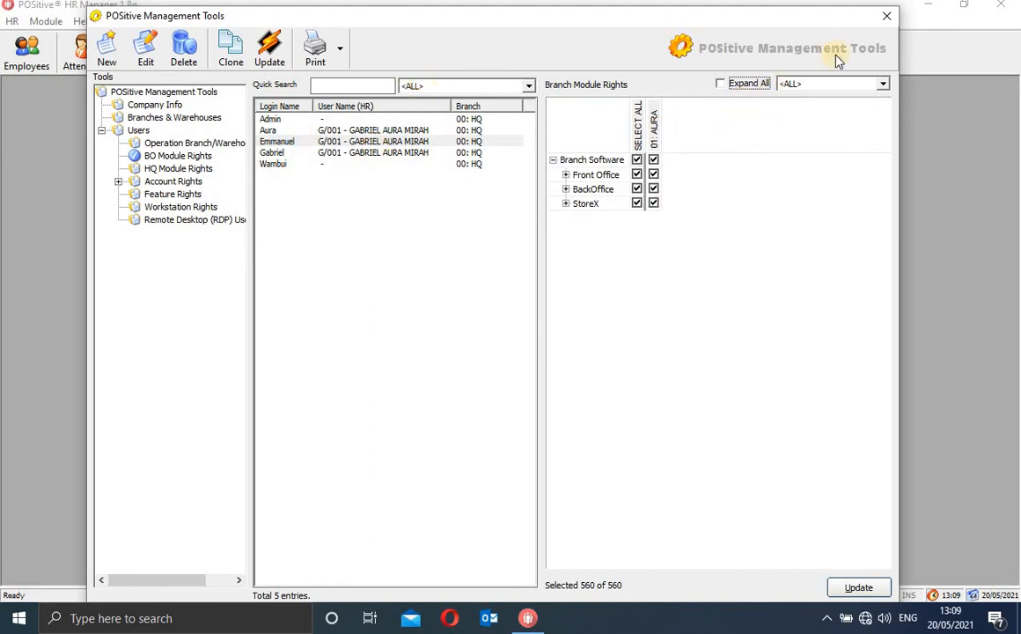
In HQ Module Rights, select the third user and grant and save all 344 HR module rights
click(183, 168)
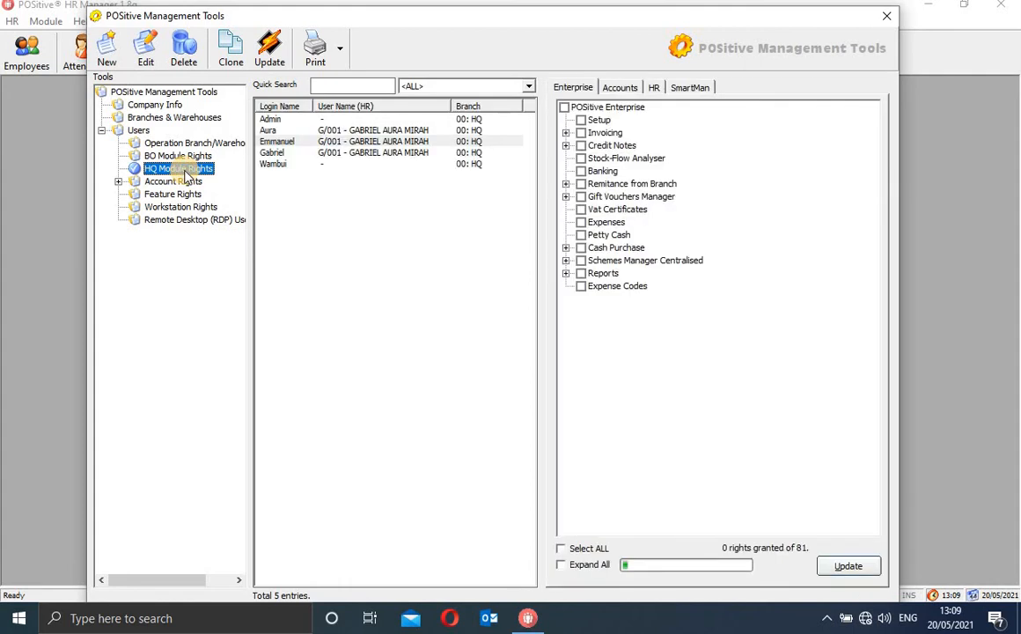
click(631, 89)
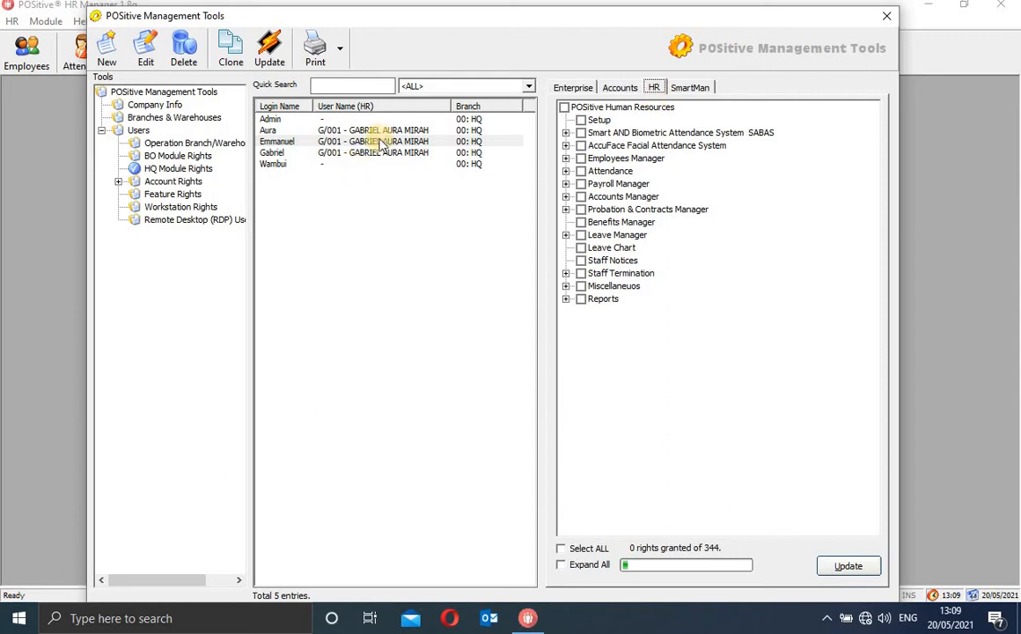
click(329, 142)
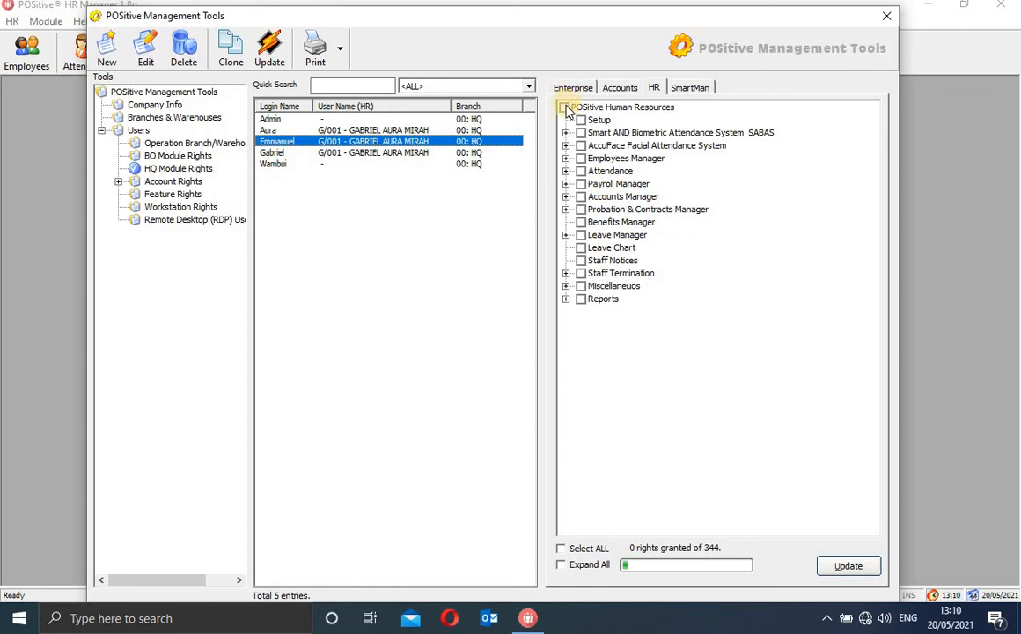
click(577, 549)
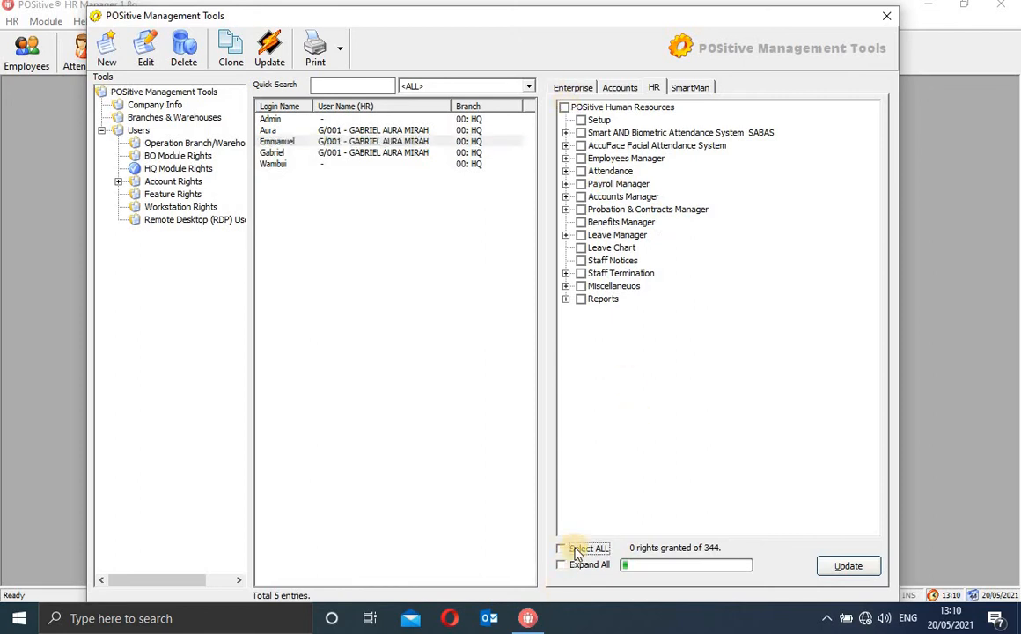
click(849, 566)
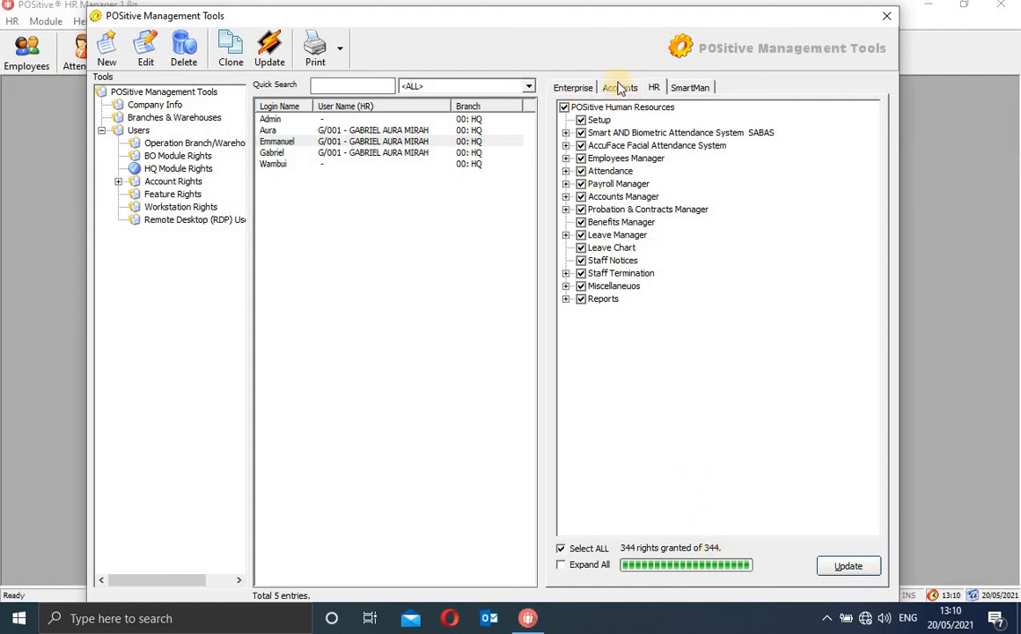
Grant the user all 1098 Accounting rights and save them
click(581, 88)
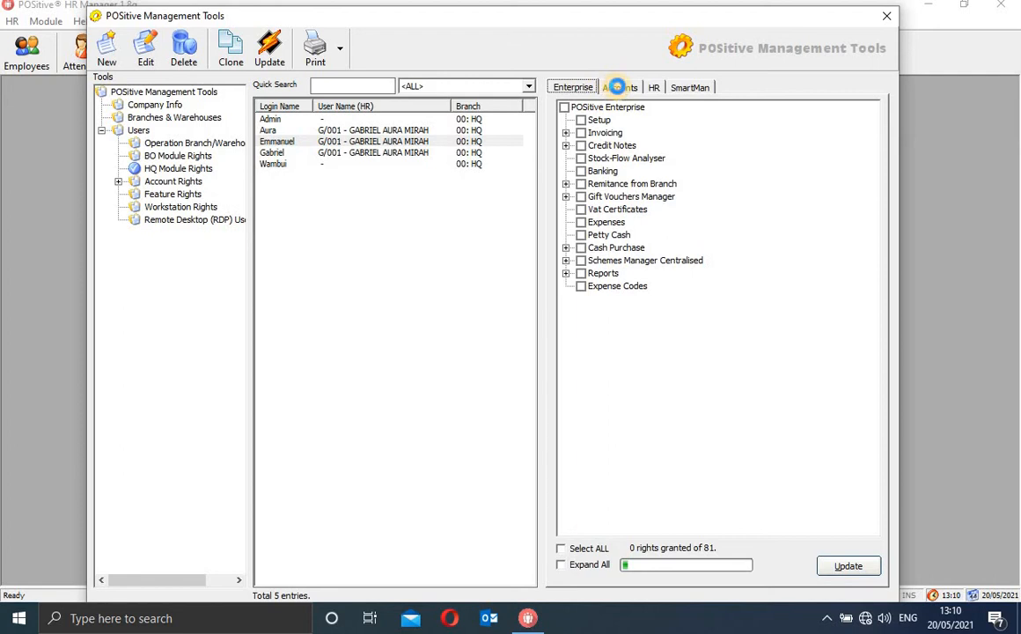
click(618, 87)
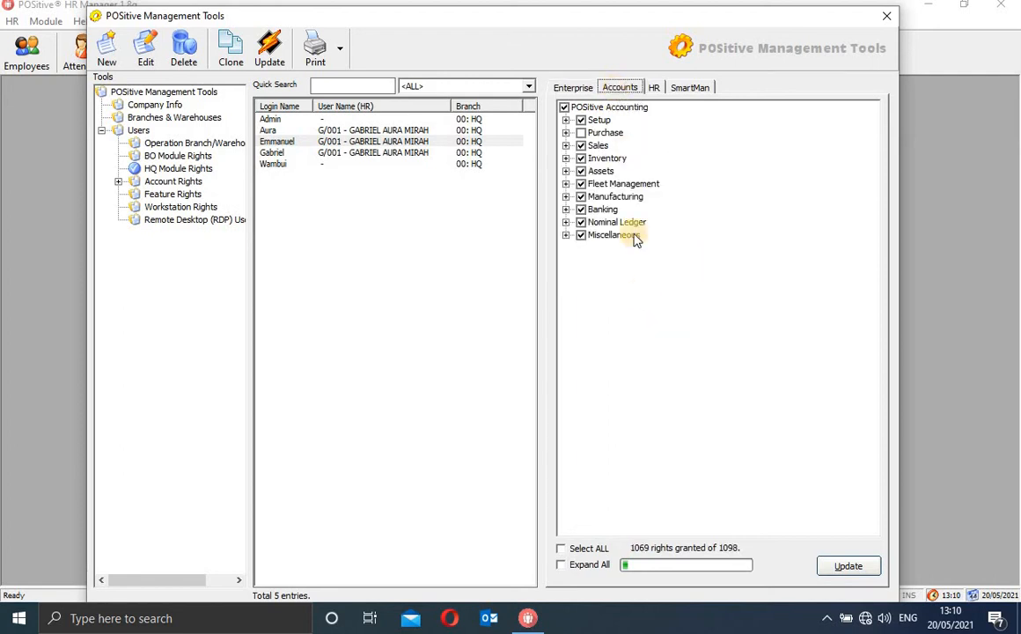
click(580, 551)
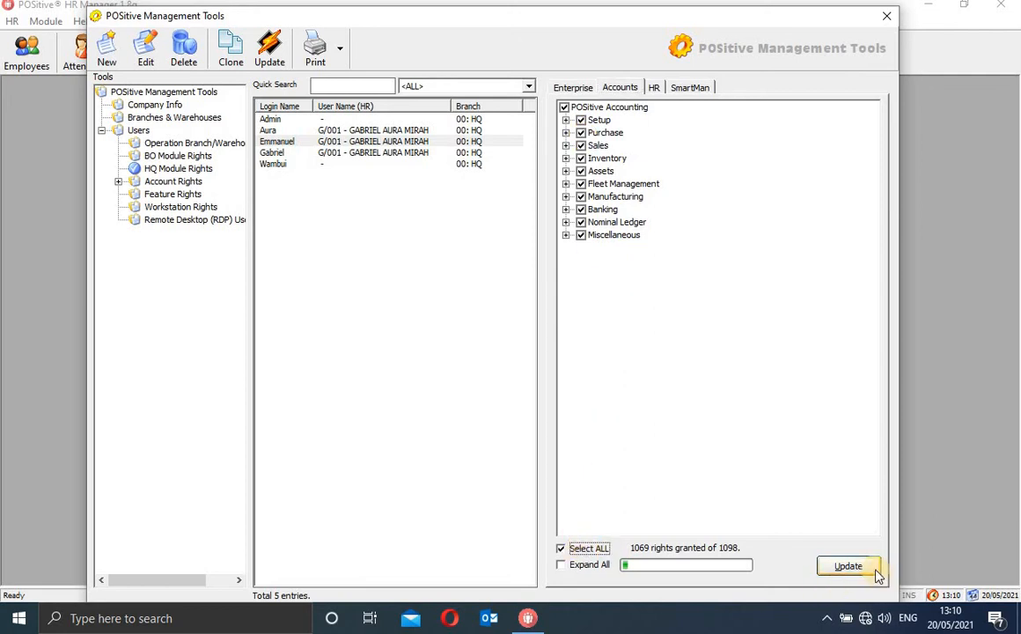
click(847, 566)
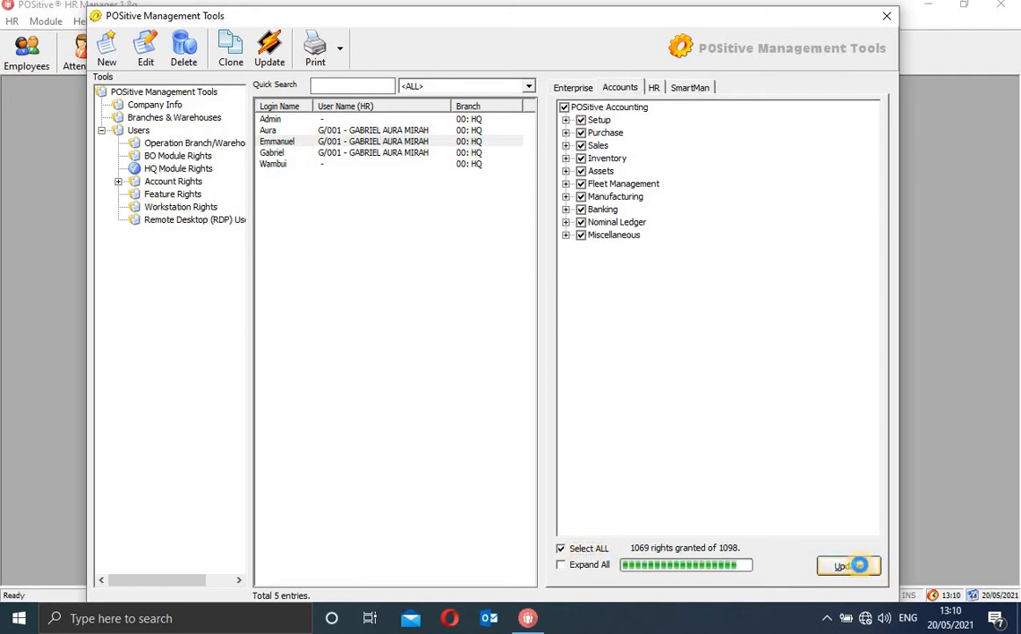
Confirm the HR rights are complete, then grant all 64 SmartCard Manager rights
click(656, 87)
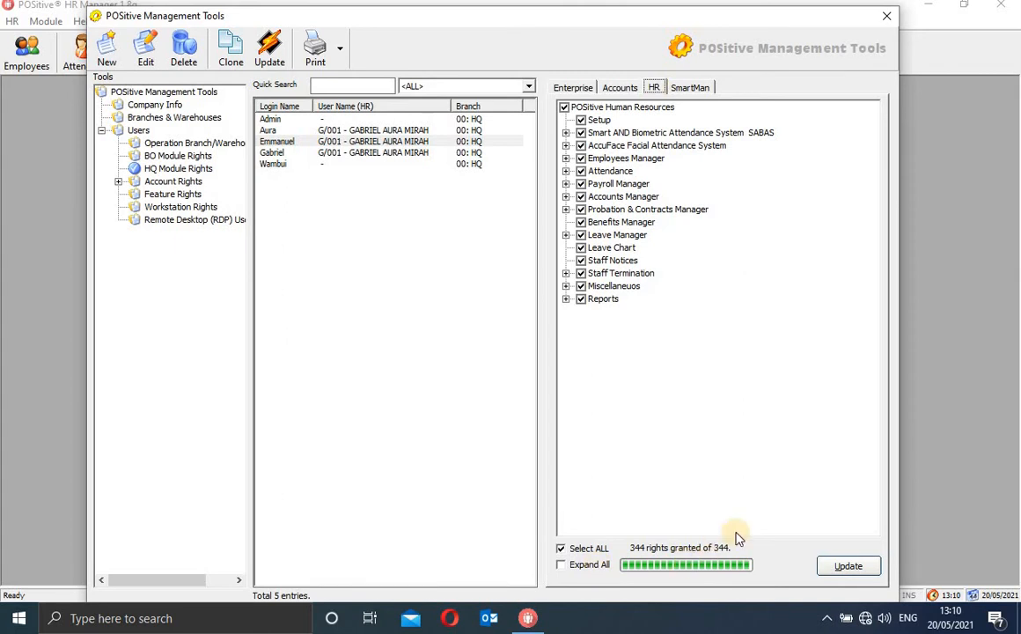
click(687, 88)
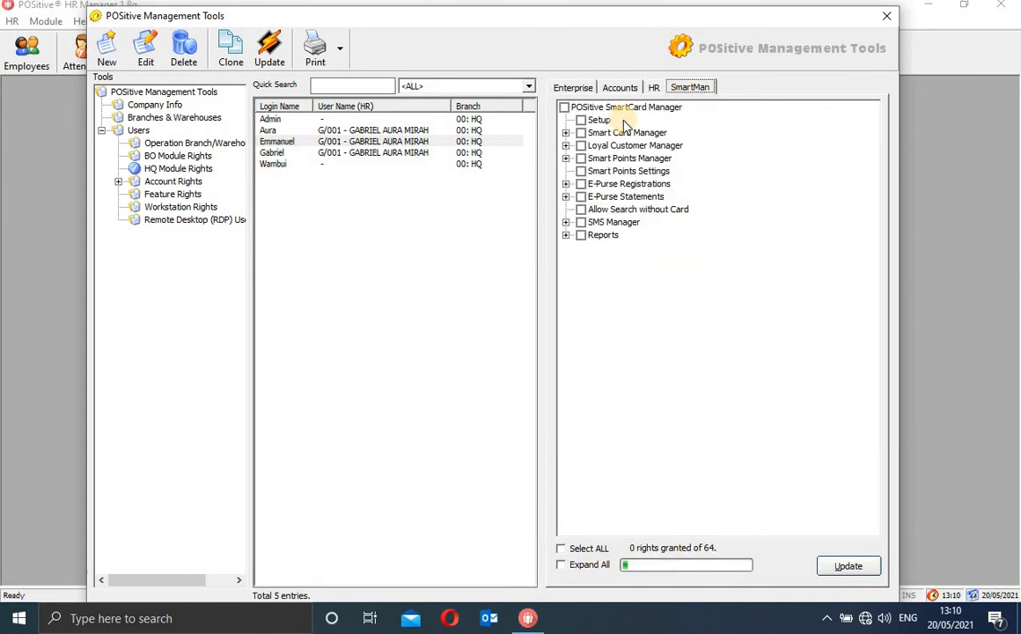
click(601, 549)
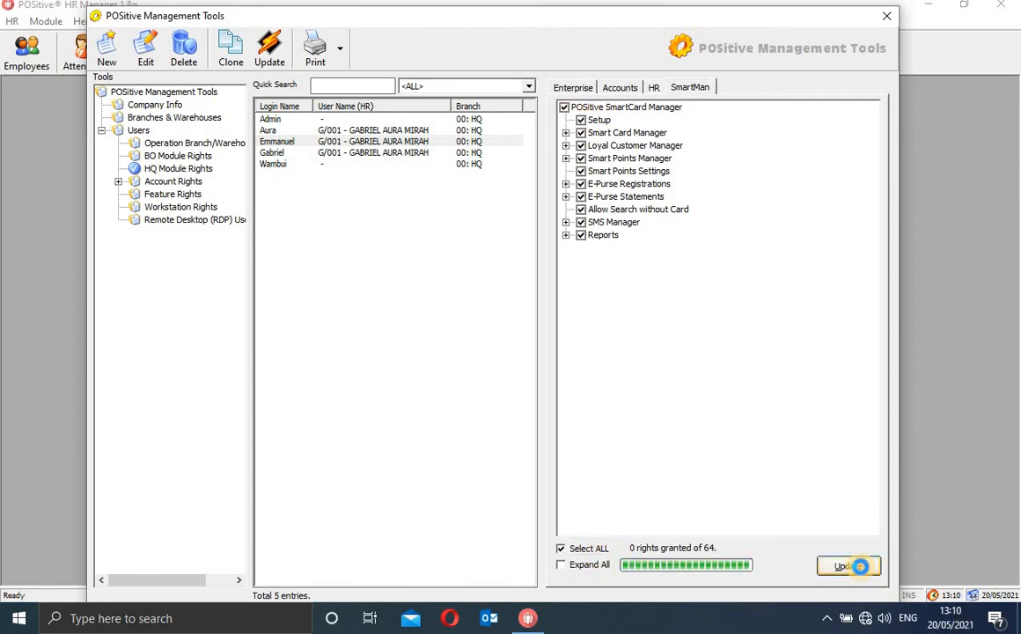
Grant every Enterprise right, remove Edit and Delete on Schemes 07 and 08, and save (77 of 81)
click(582, 82)
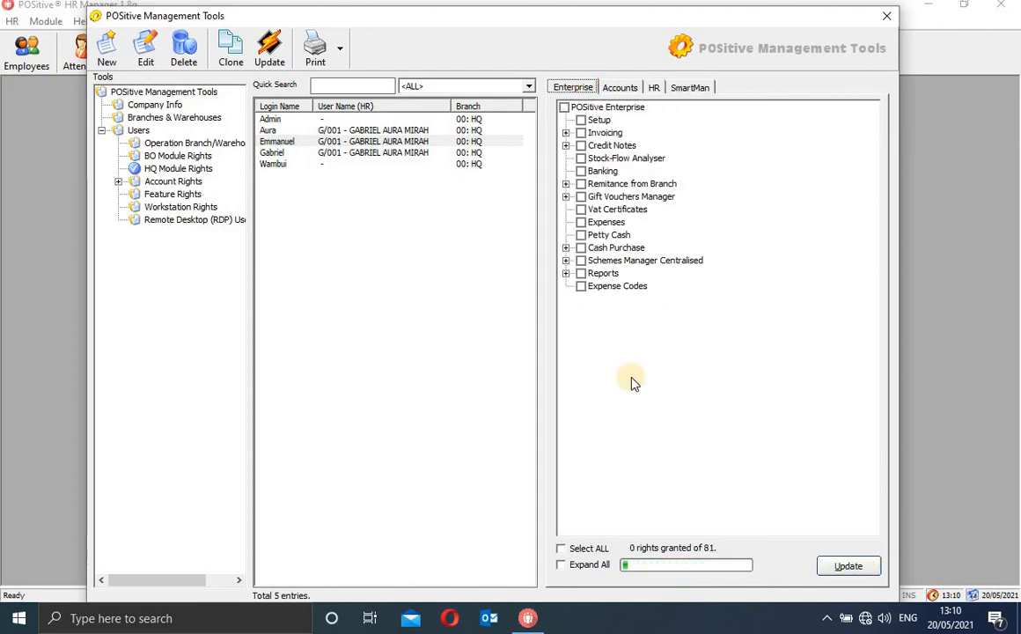
click(574, 548)
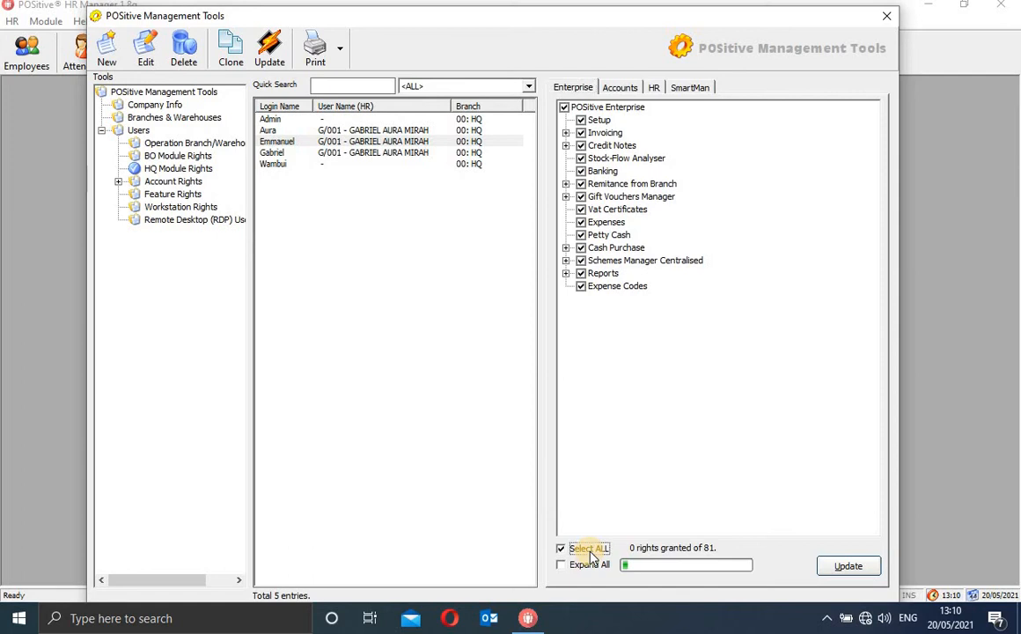
click(850, 563)
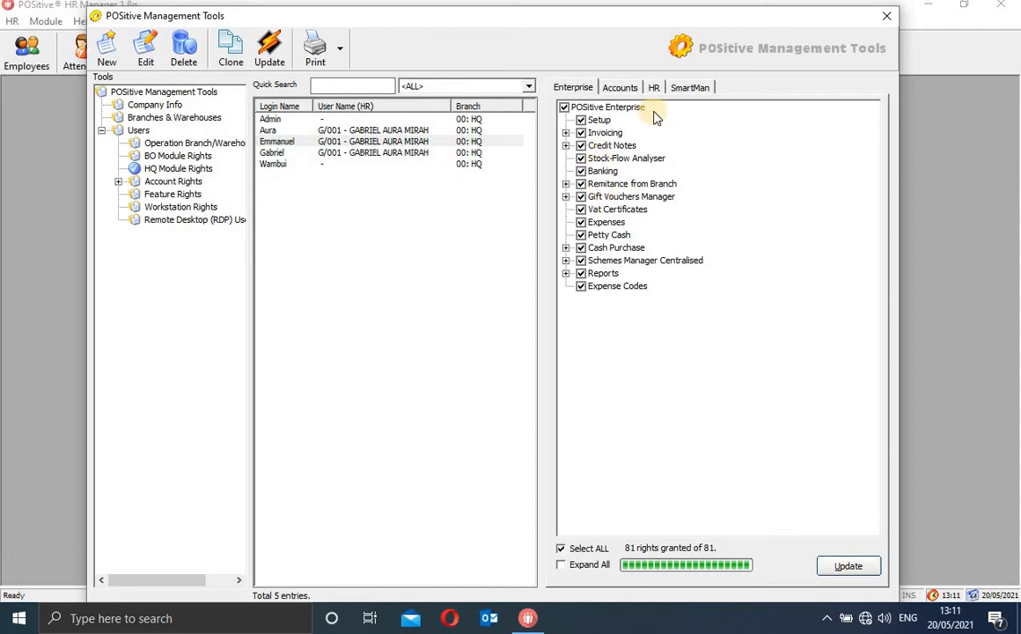
click(561, 565)
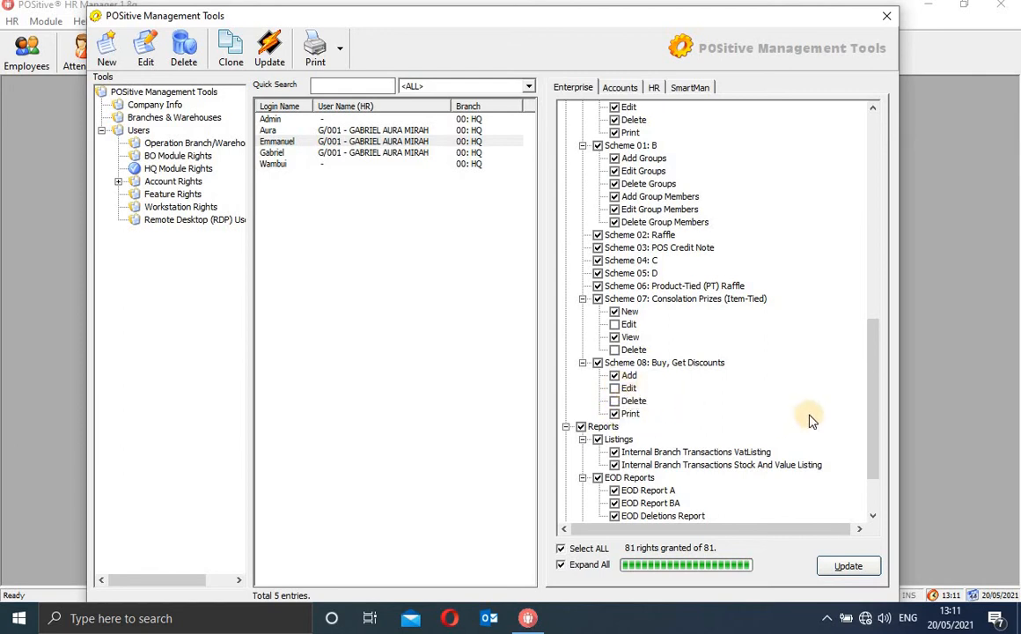
scroll(878, 517, down, 2)
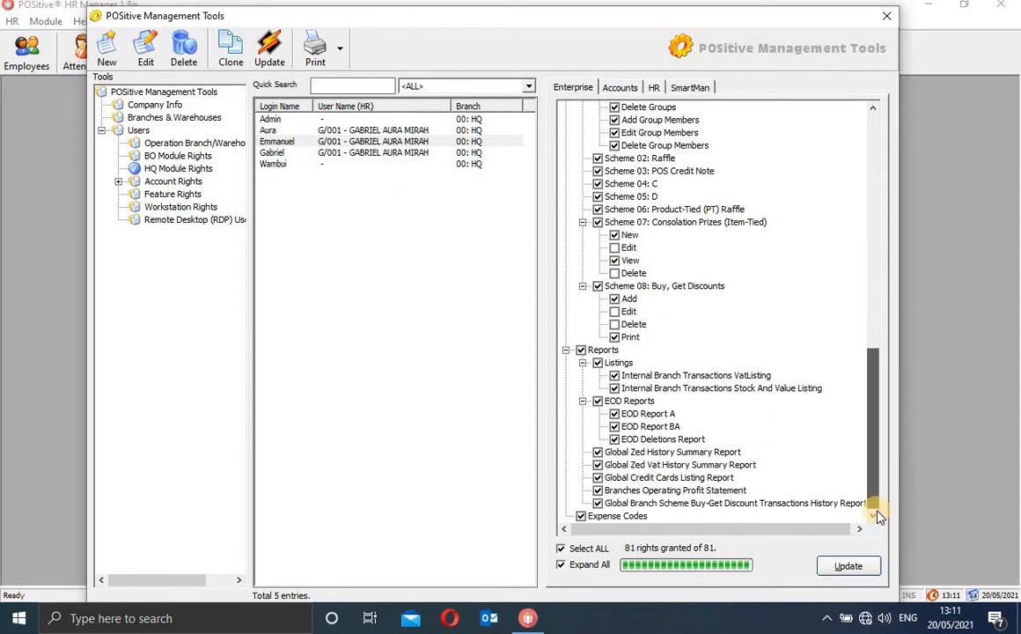
drag(866, 415, 868, 303)
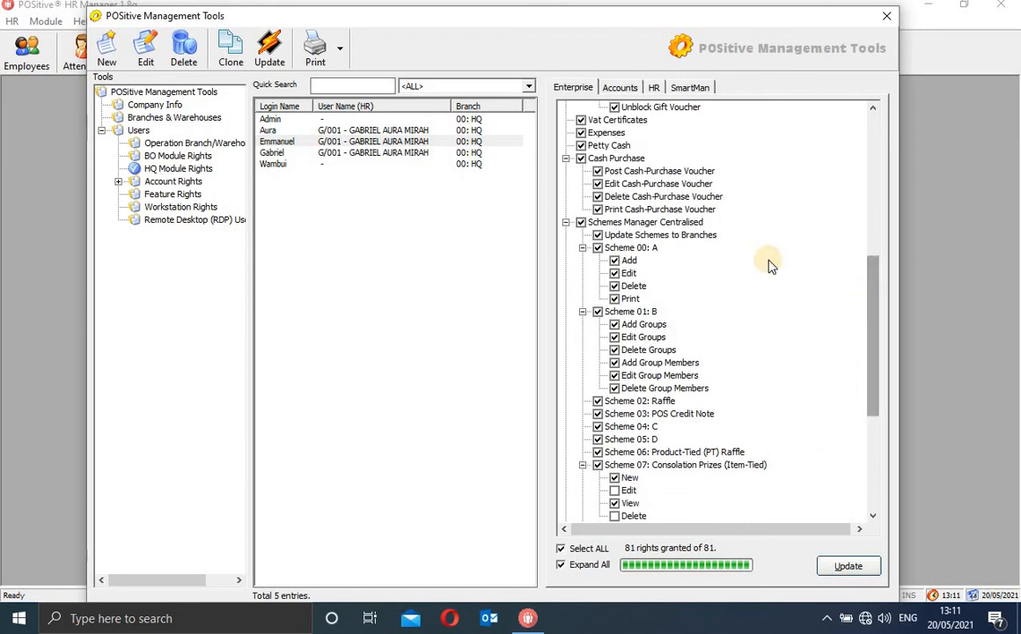
click(852, 566)
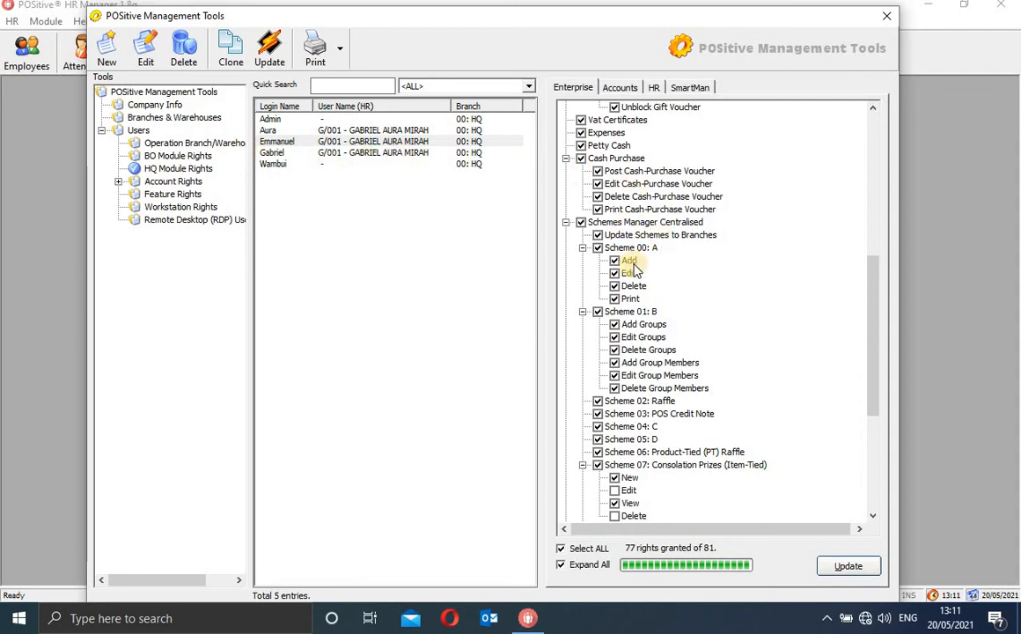
Review the user's Accounting rights, then select the Admin login showing all 1098 granted
click(447, 143)
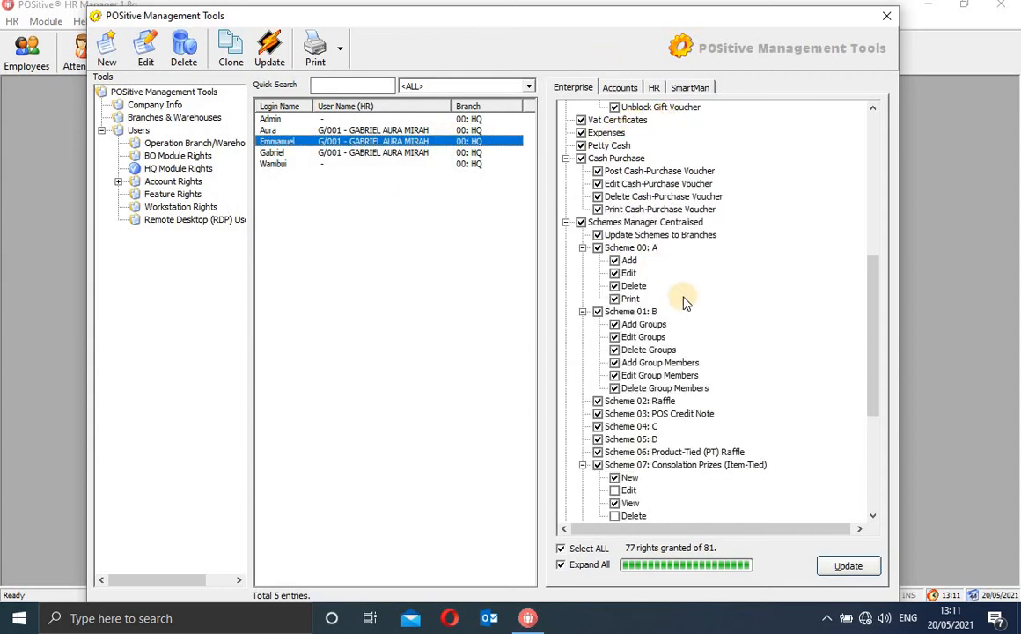
click(634, 87)
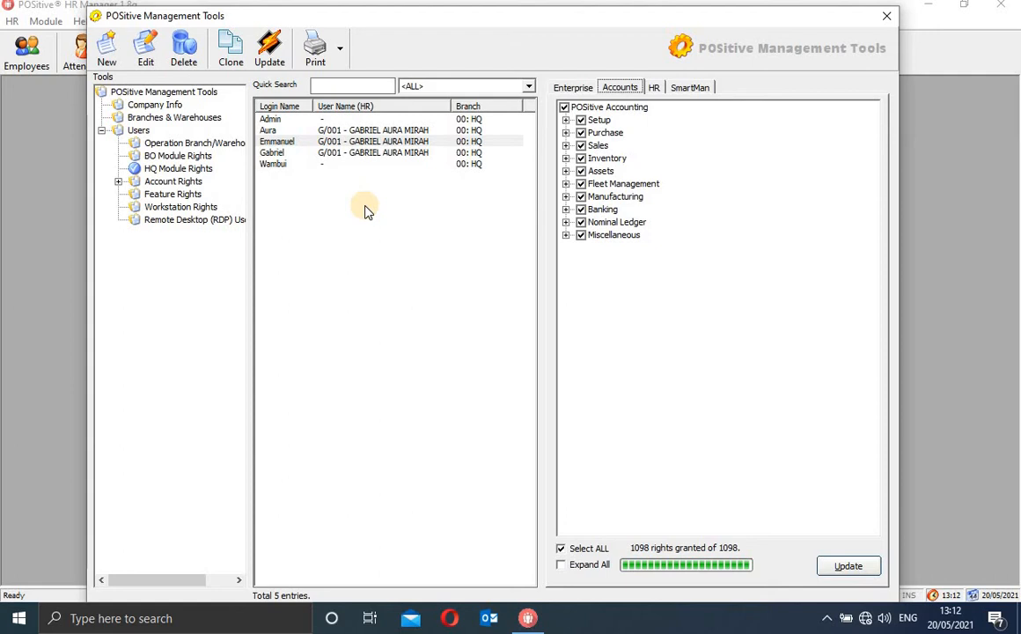
click(287, 122)
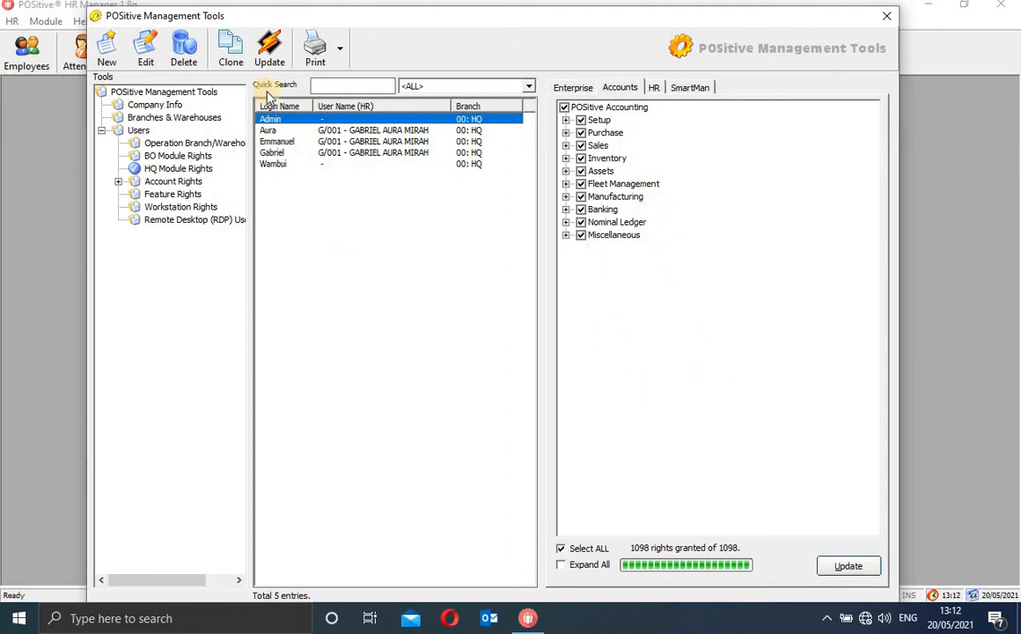
Try several target users in Clone User Rights, then close it without copying
click(231, 55)
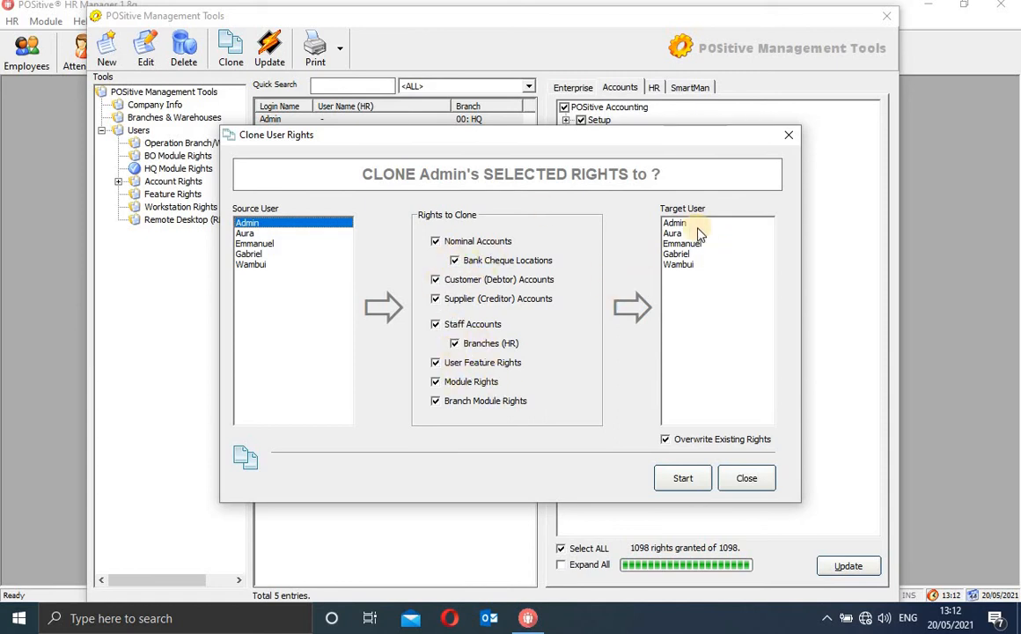
click(684, 223)
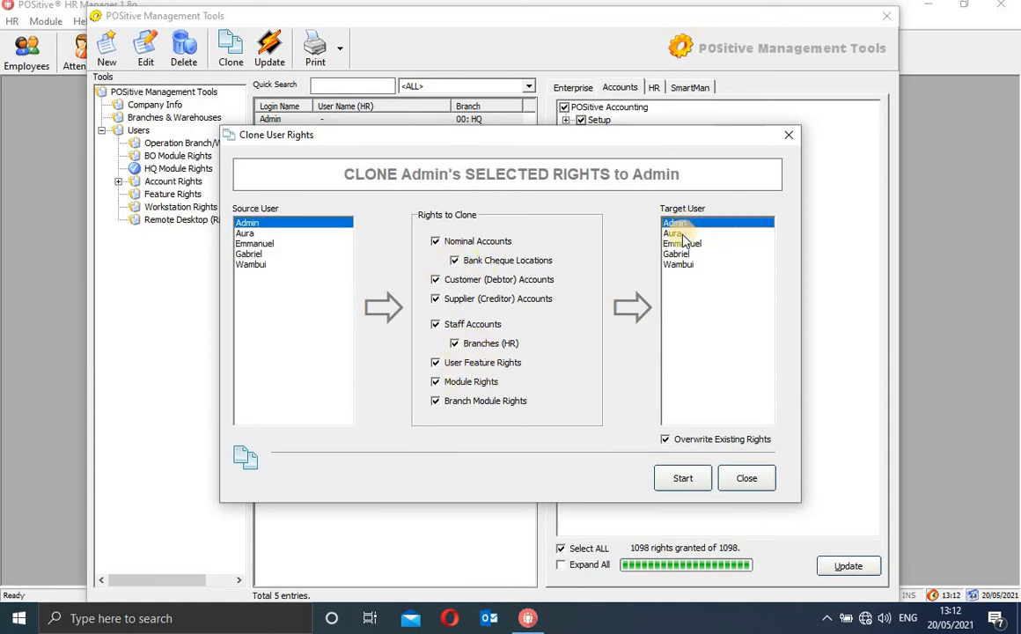
click(678, 234)
click(685, 244)
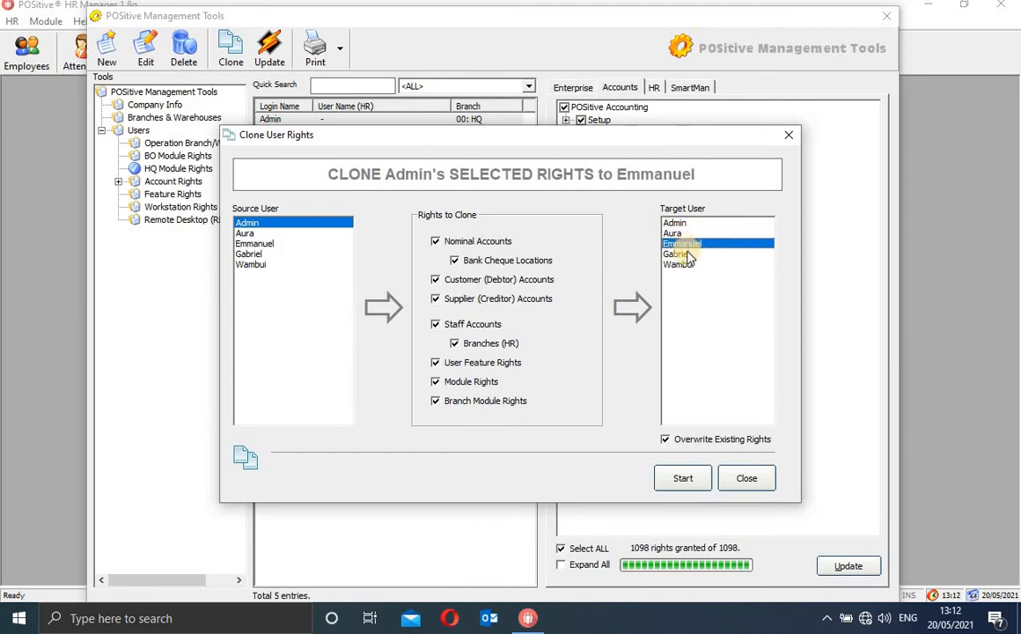
click(685, 254)
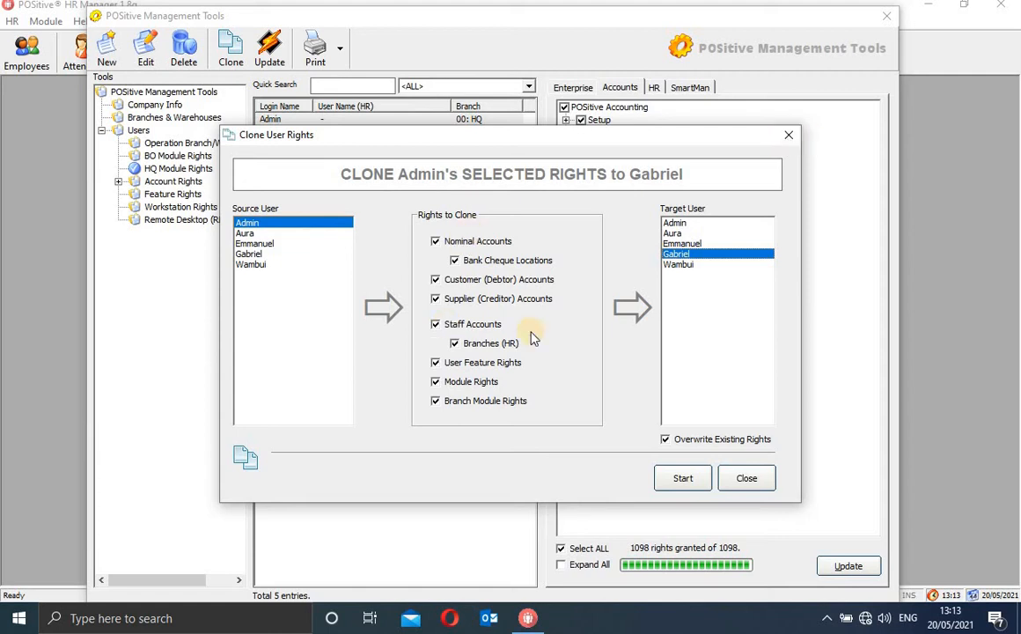
click(791, 139)
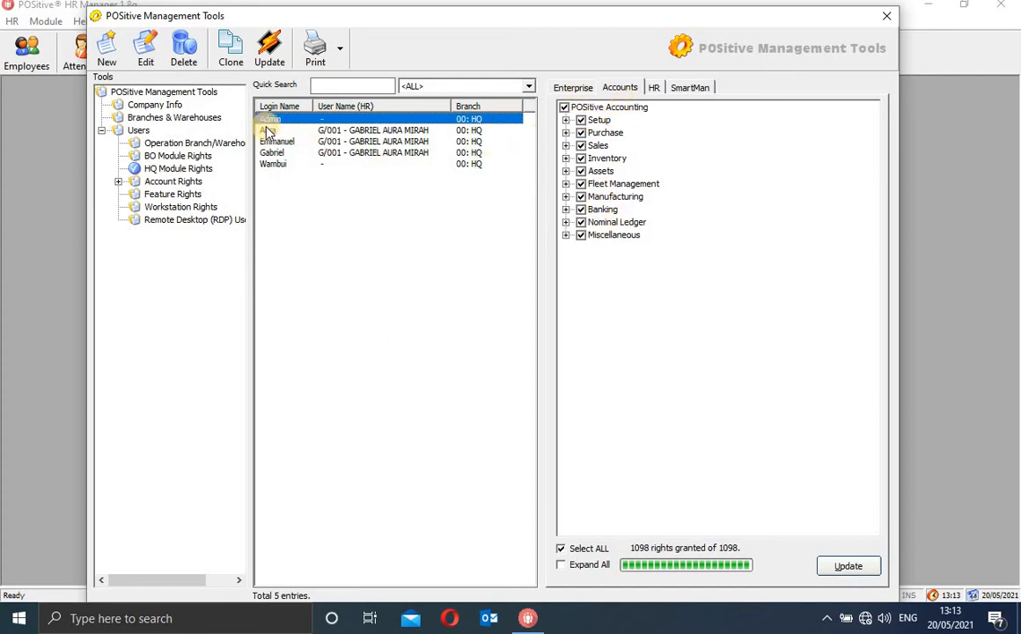
Preview cloning Front Office rights from the fourth user, cancel, and return to HQ Module Rights
click(178, 158)
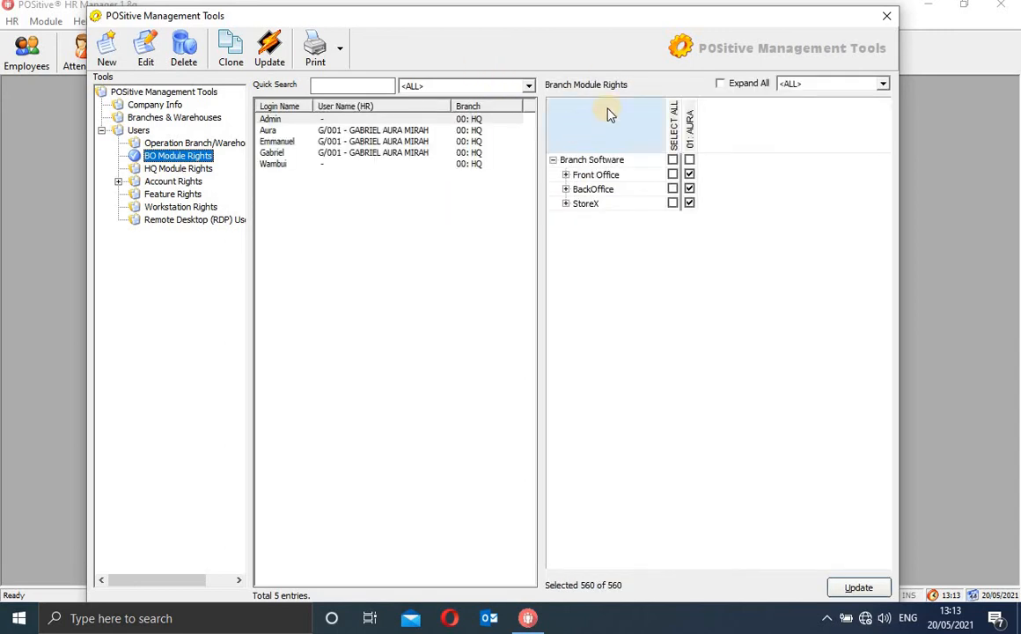
click(586, 176)
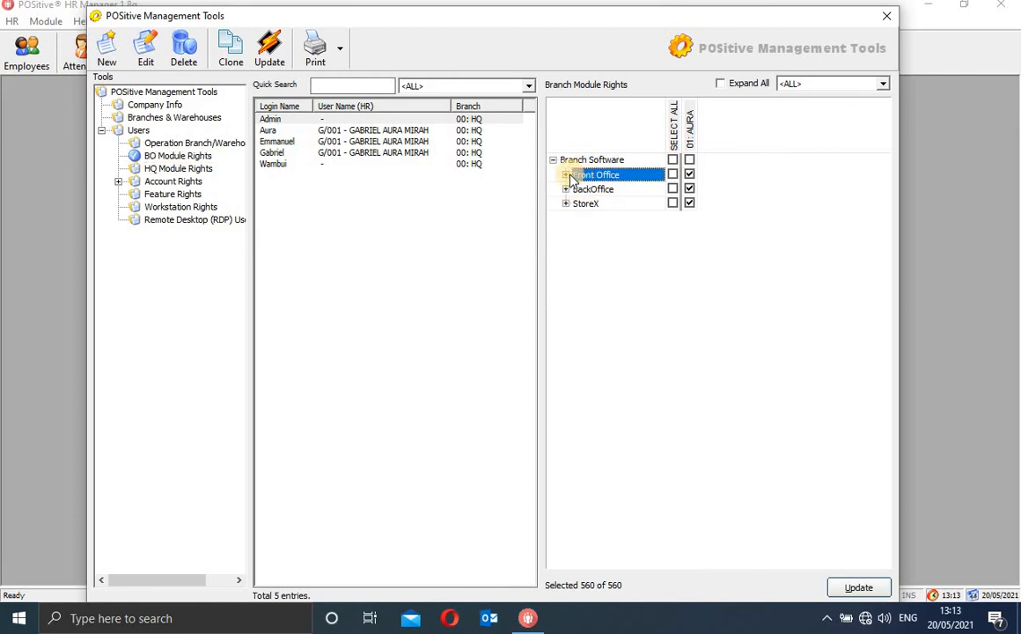
click(234, 55)
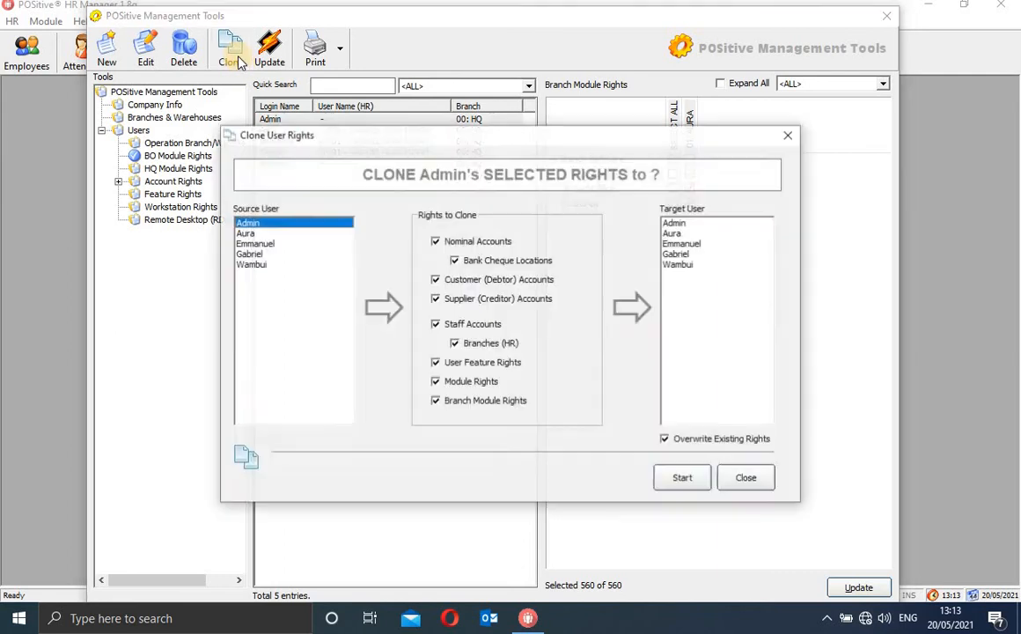
click(265, 255)
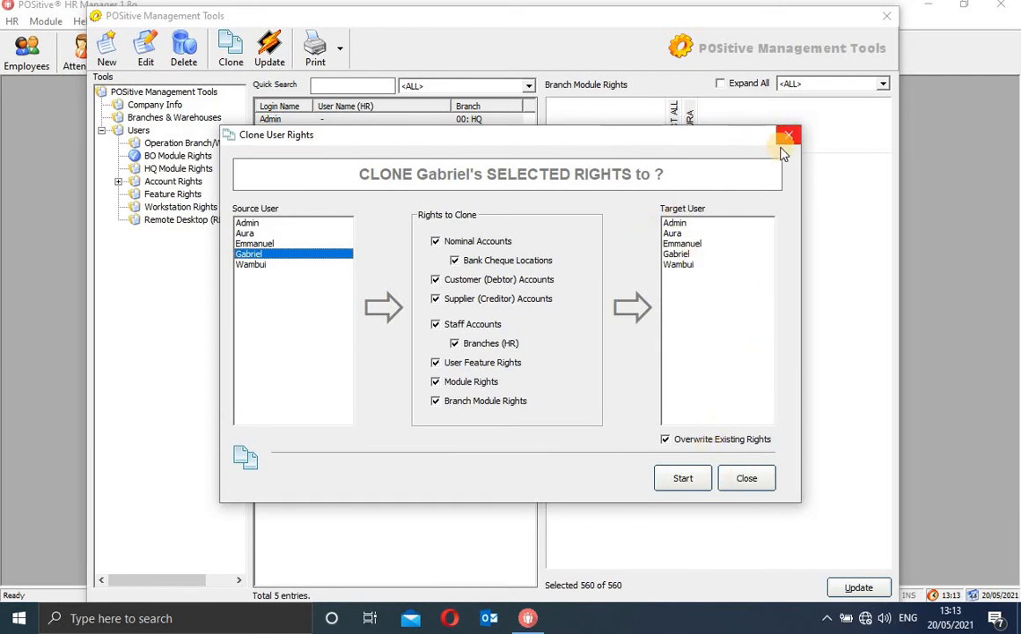
click(746, 479)
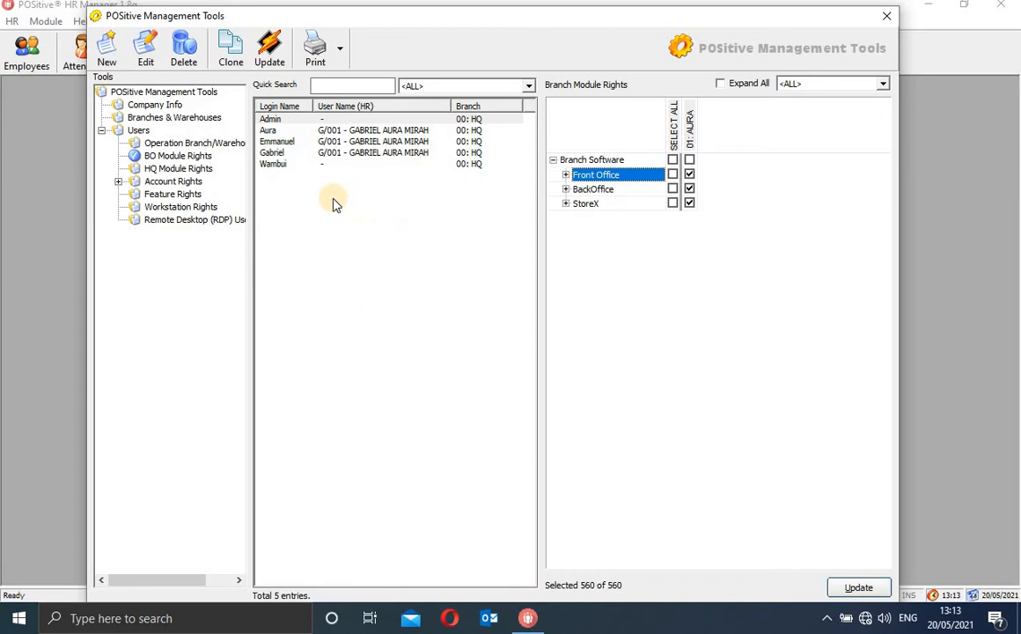
click(184, 168)
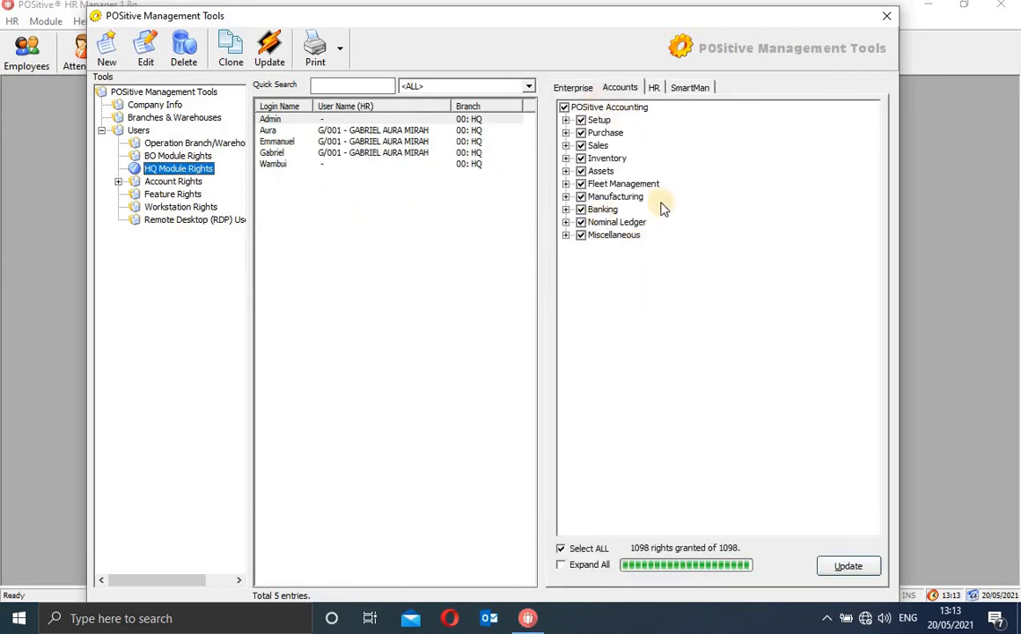
click(160, 184)
Expand Account Rights and Nominal Accounts Rights, then show Bank Cheque Locations for the six banks
click(118, 182)
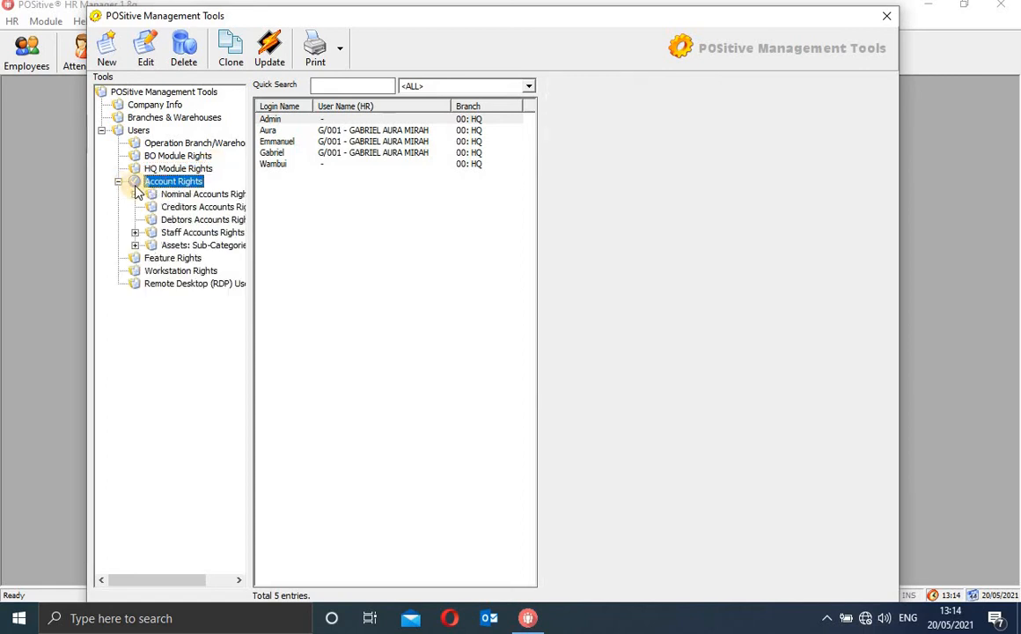
click(134, 194)
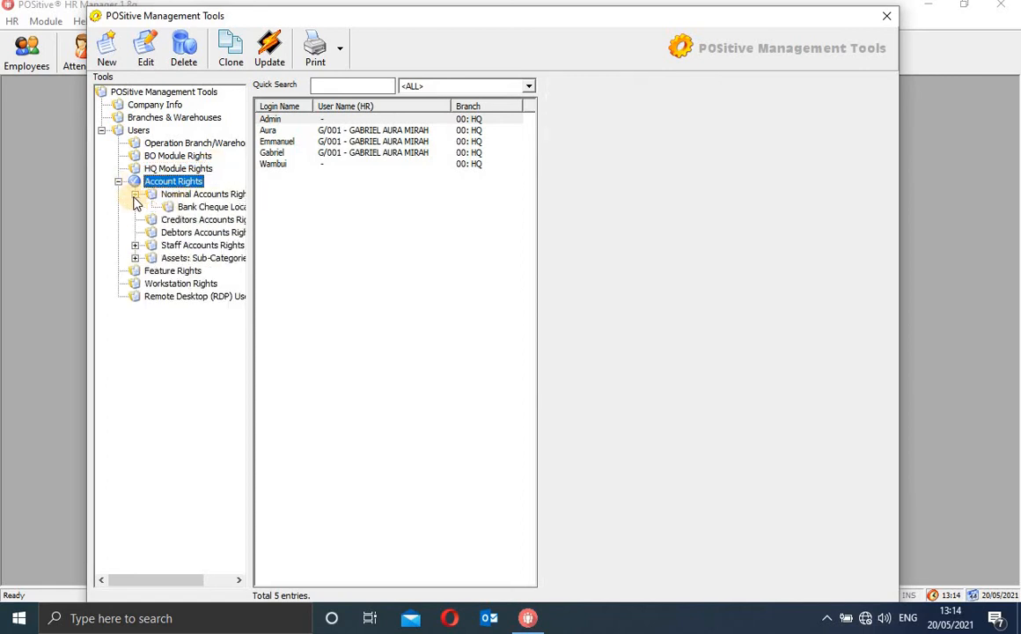
click(192, 194)
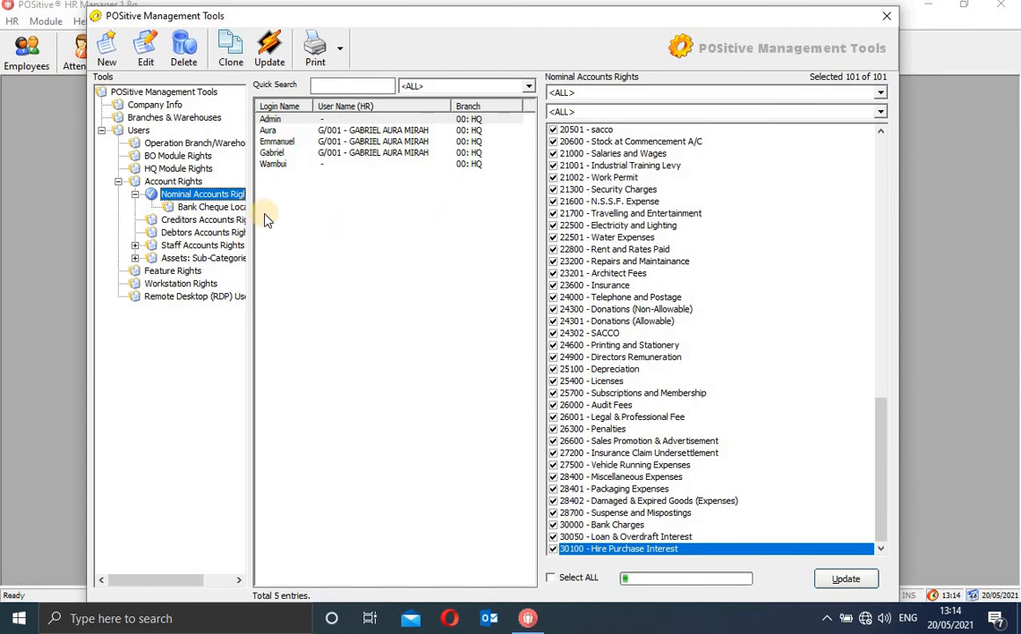
drag(211, 224, 211, 220)
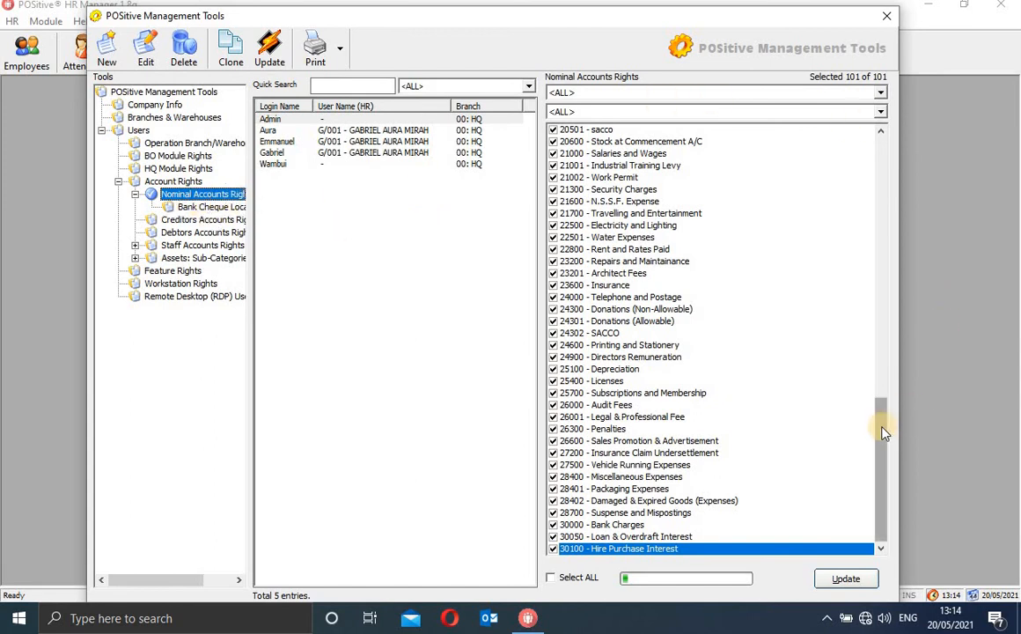
drag(870, 317, 921, 540)
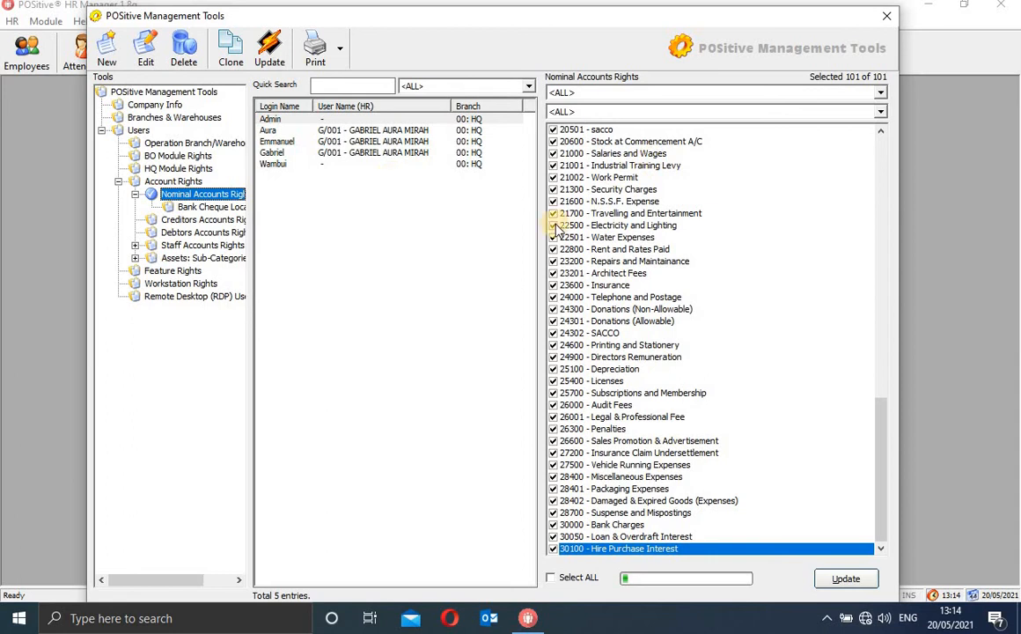
click(211, 206)
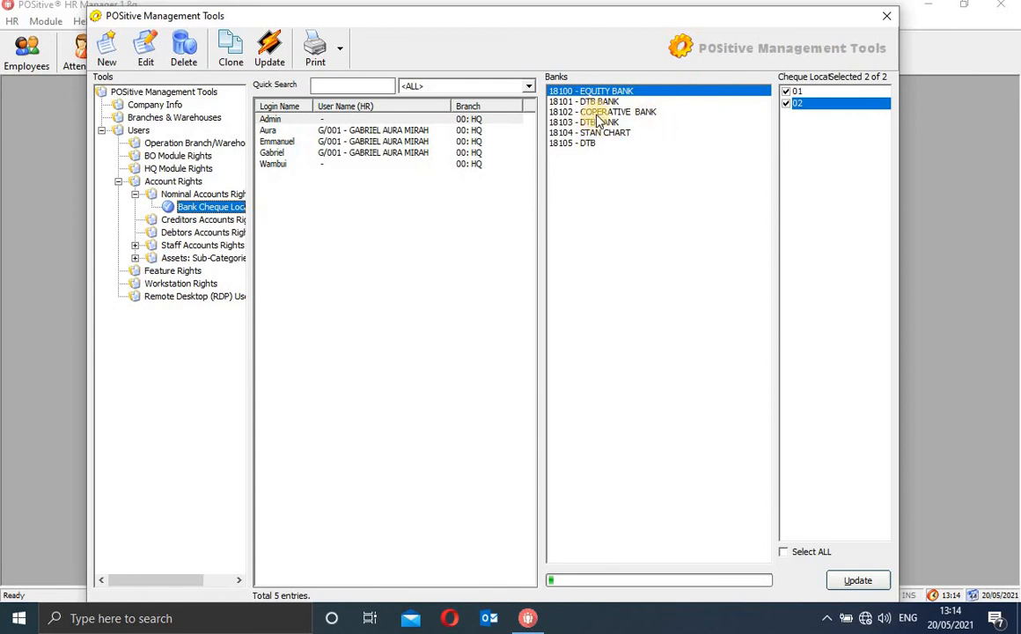
Browse the cheque locations of several banks, including STAN CHART and COPERATIVE BANK
click(607, 102)
click(610, 113)
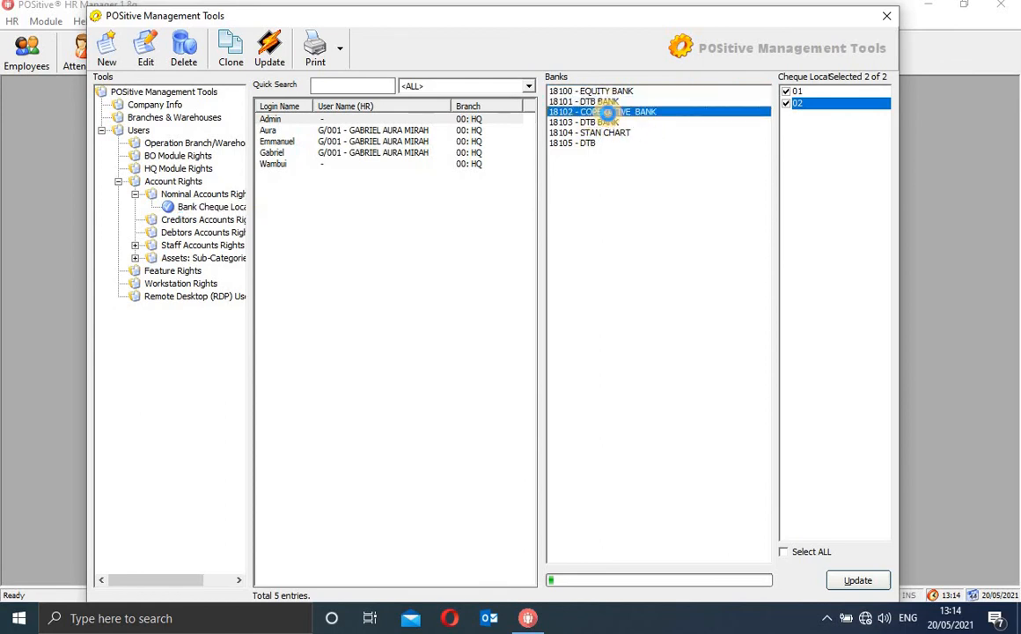
click(606, 122)
click(605, 132)
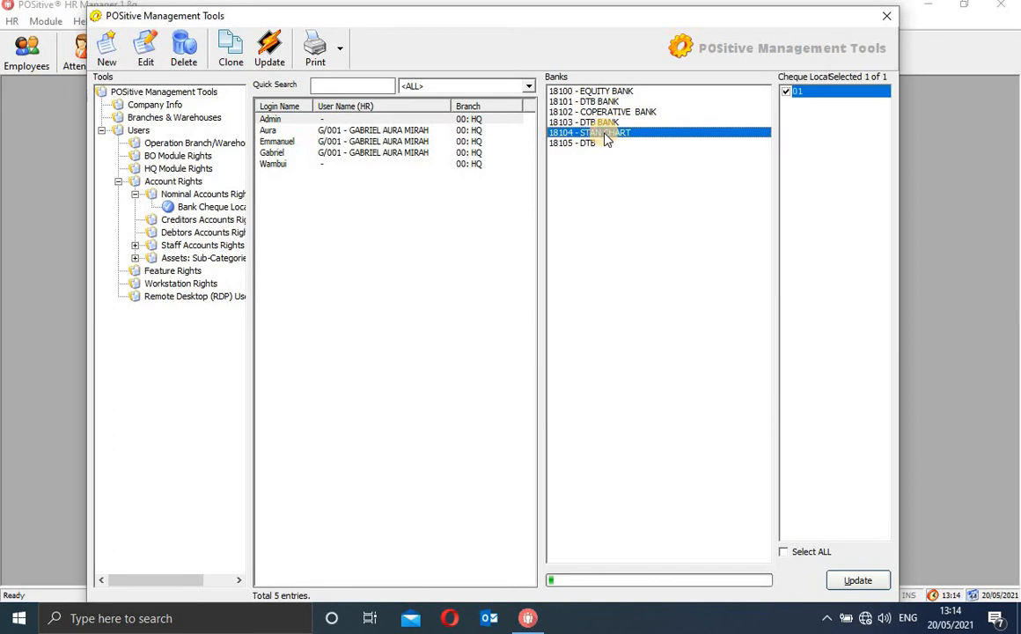
click(646, 113)
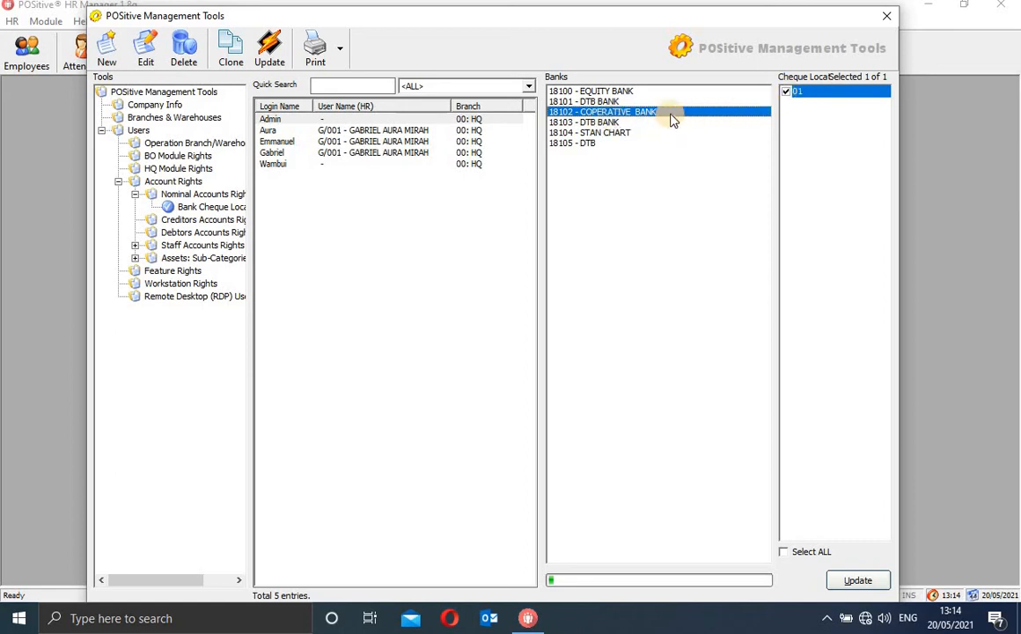
Allow the second user DTB BANK cheque locations 01 and 02, save, and open Creditors Accounts Rights
click(373, 132)
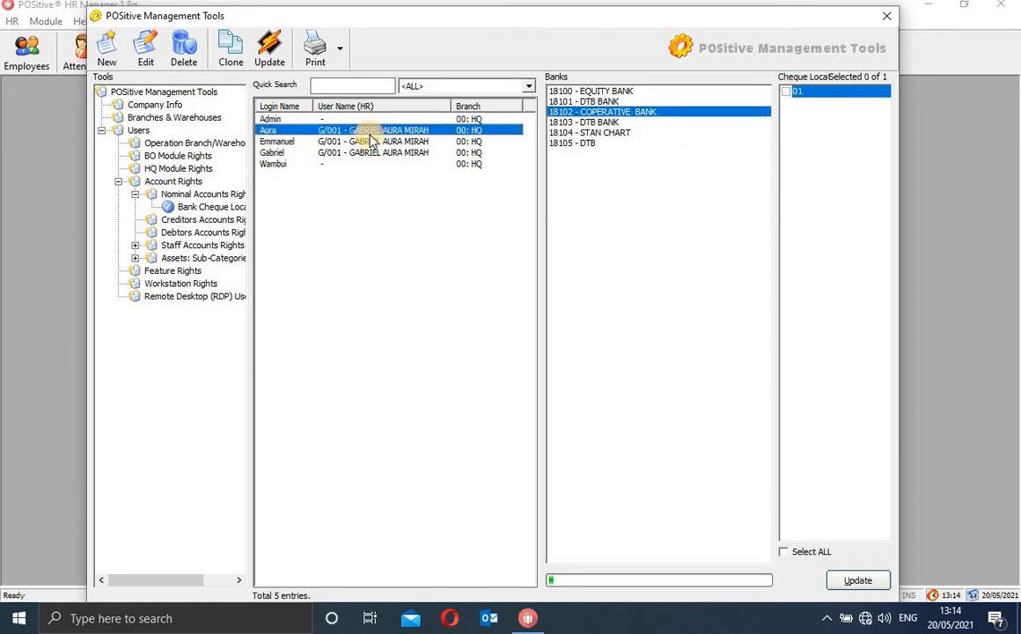
click(559, 101)
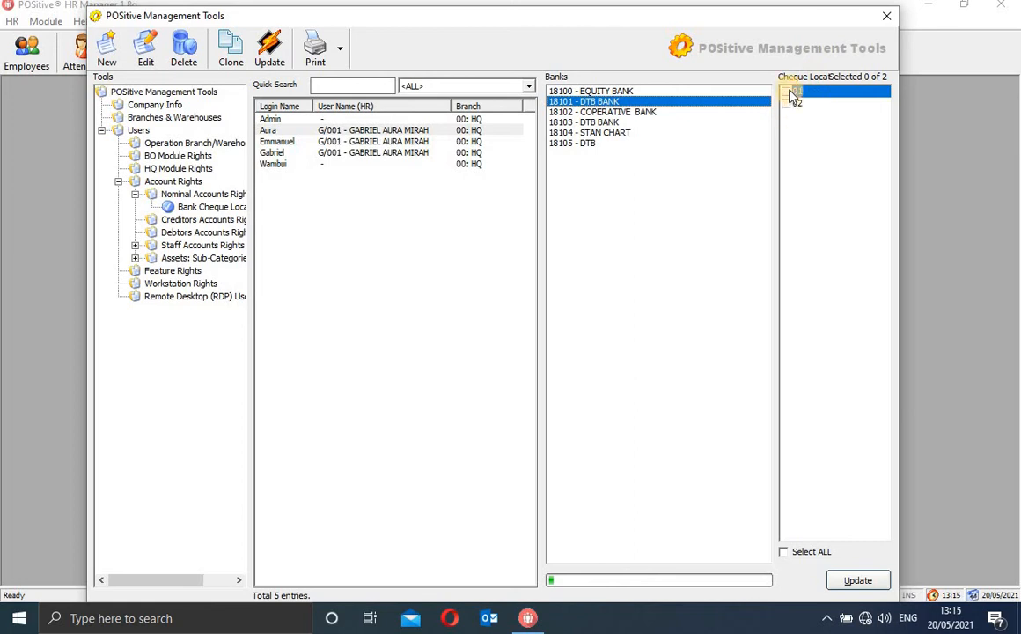
click(790, 105)
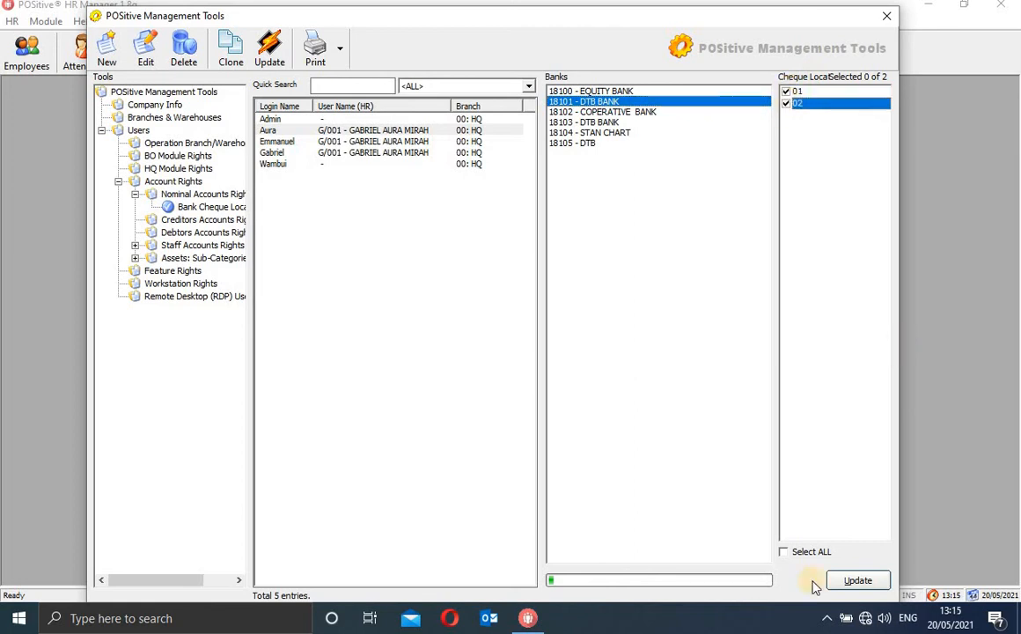
click(859, 581)
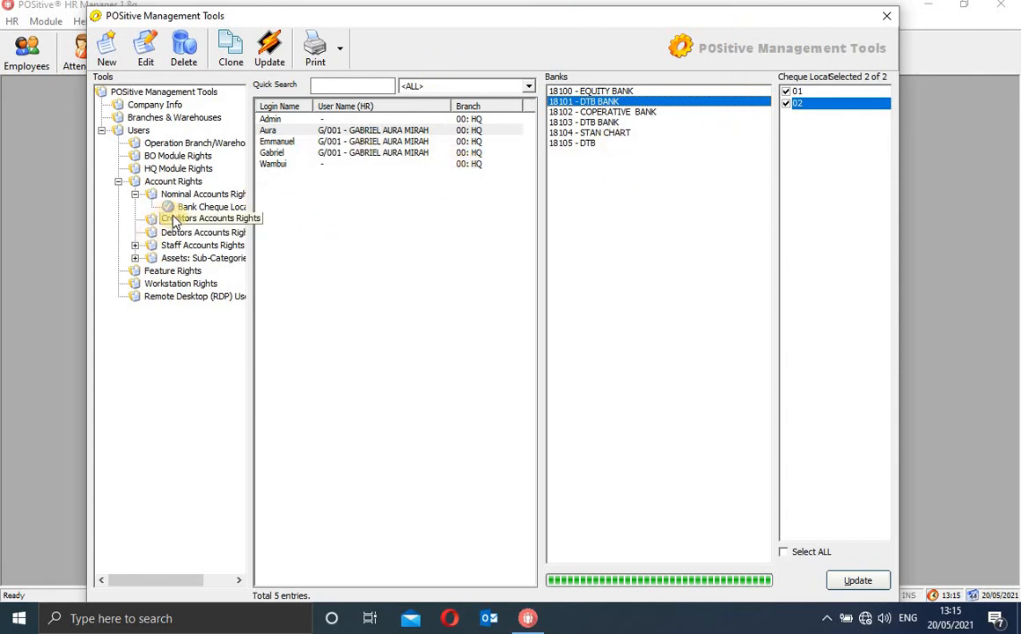
click(162, 219)
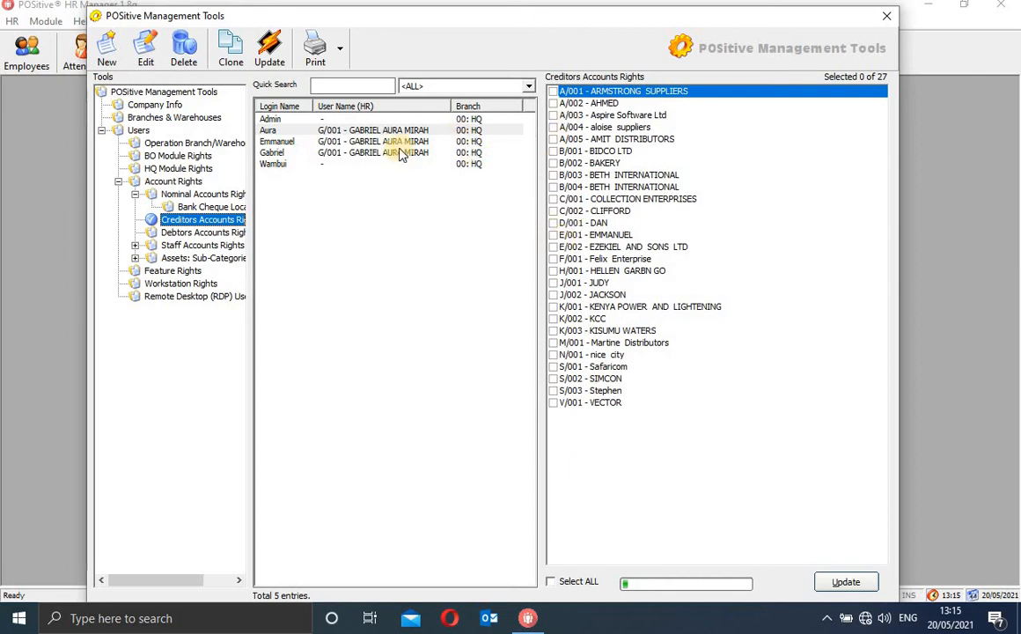
Grant the second user creditor accounts A/001, A/002 and A/003 (3 of 27), save, and verify
click(423, 131)
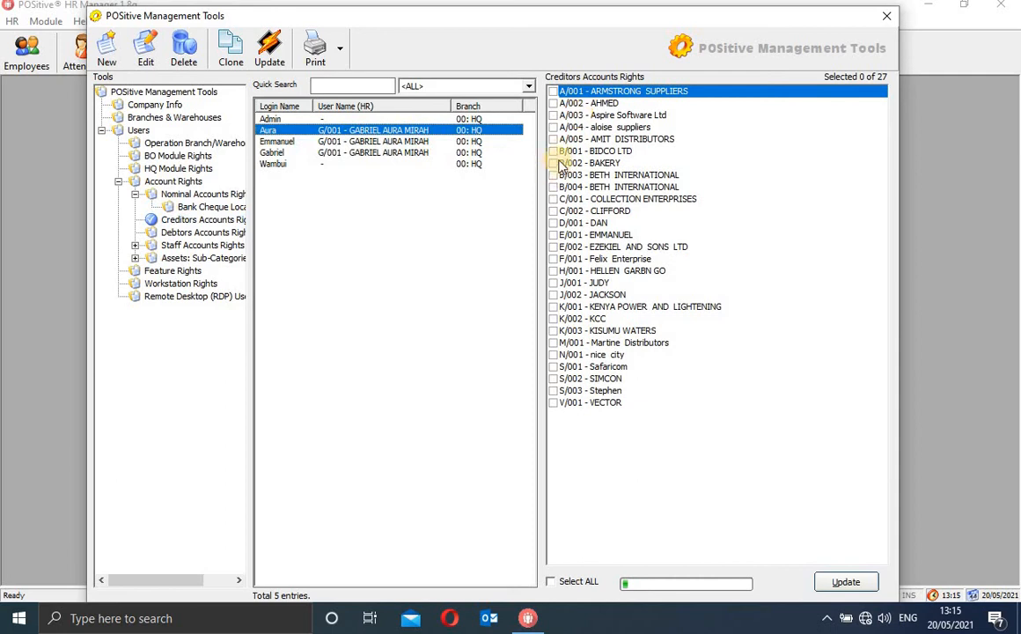
click(553, 92)
click(555, 104)
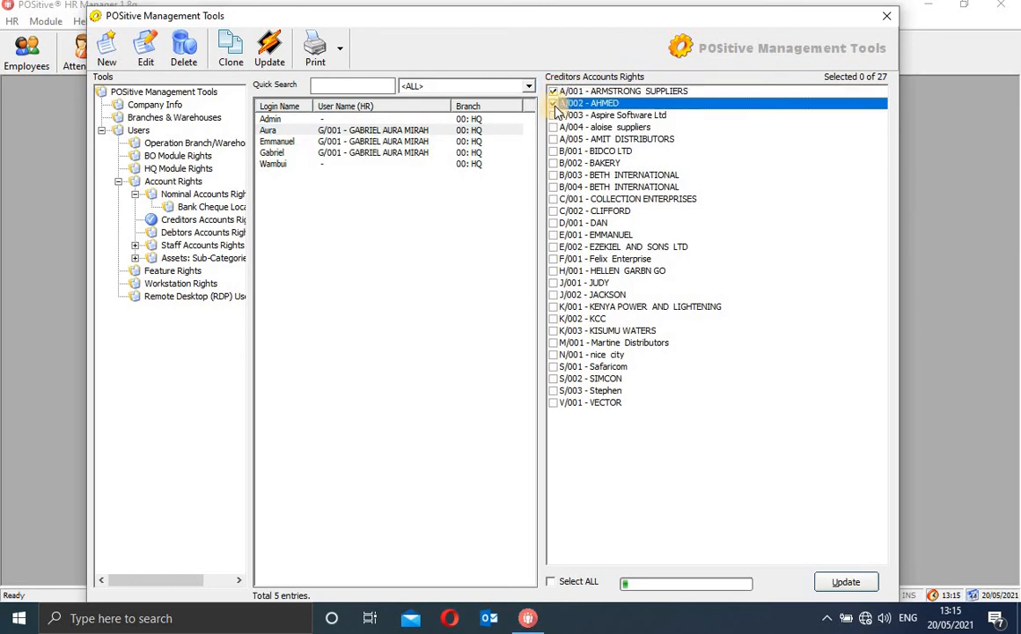
click(553, 116)
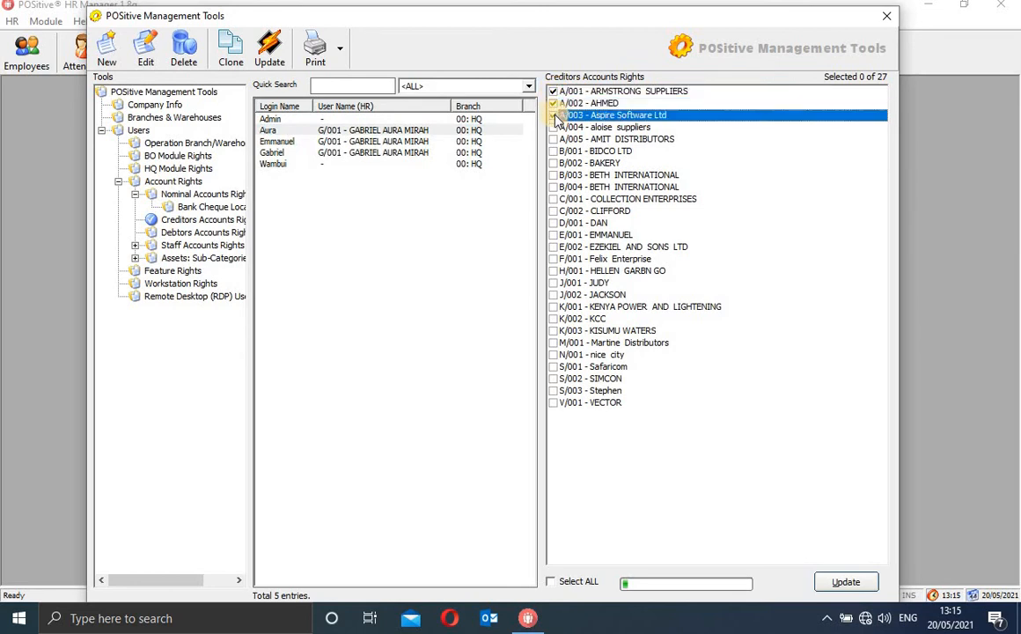
click(423, 130)
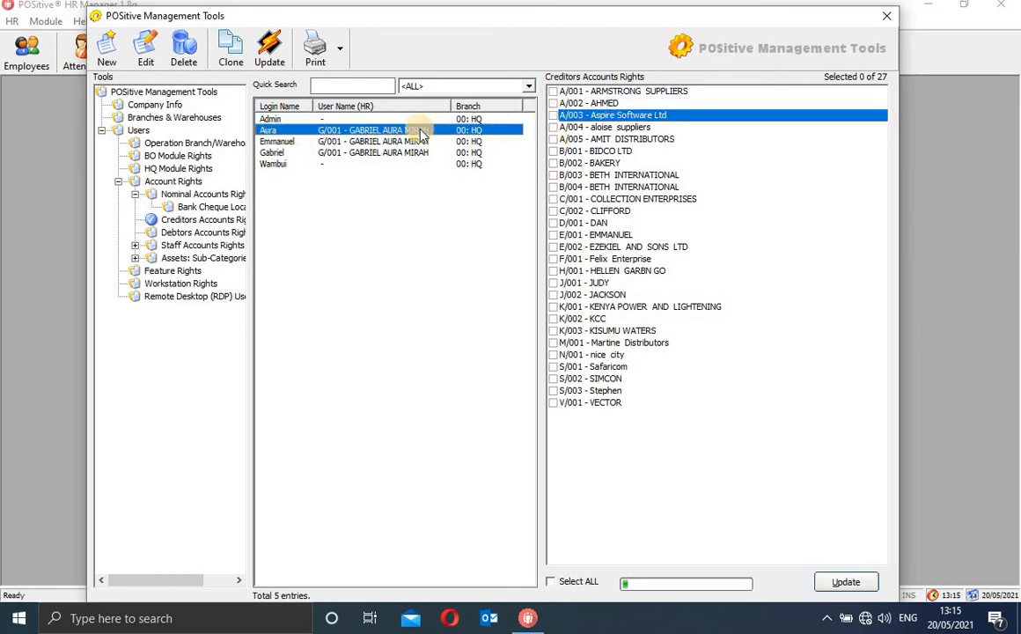
click(553, 91)
click(556, 104)
click(554, 115)
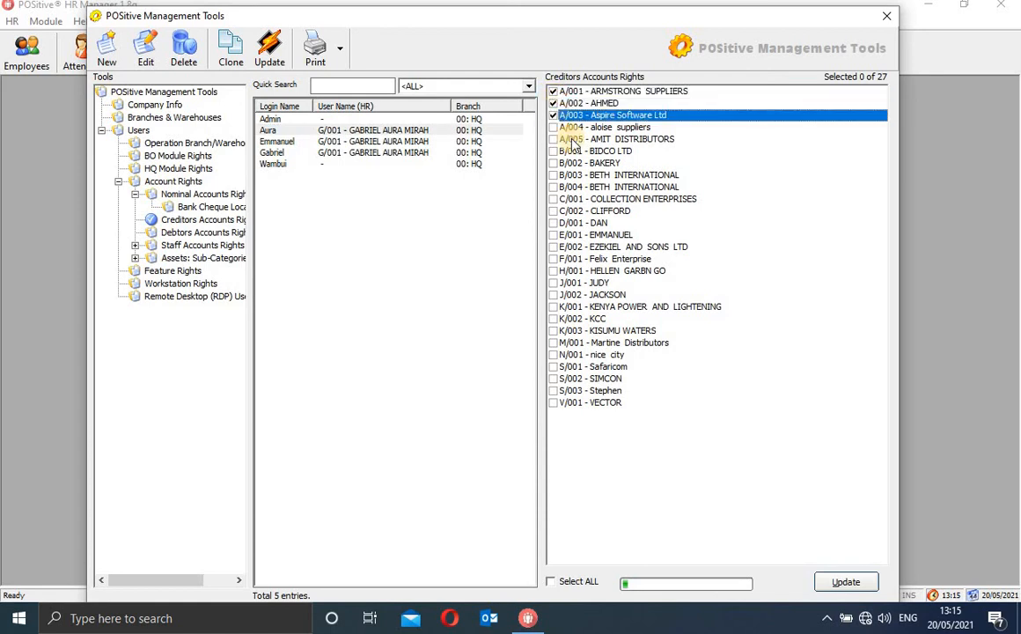
click(844, 579)
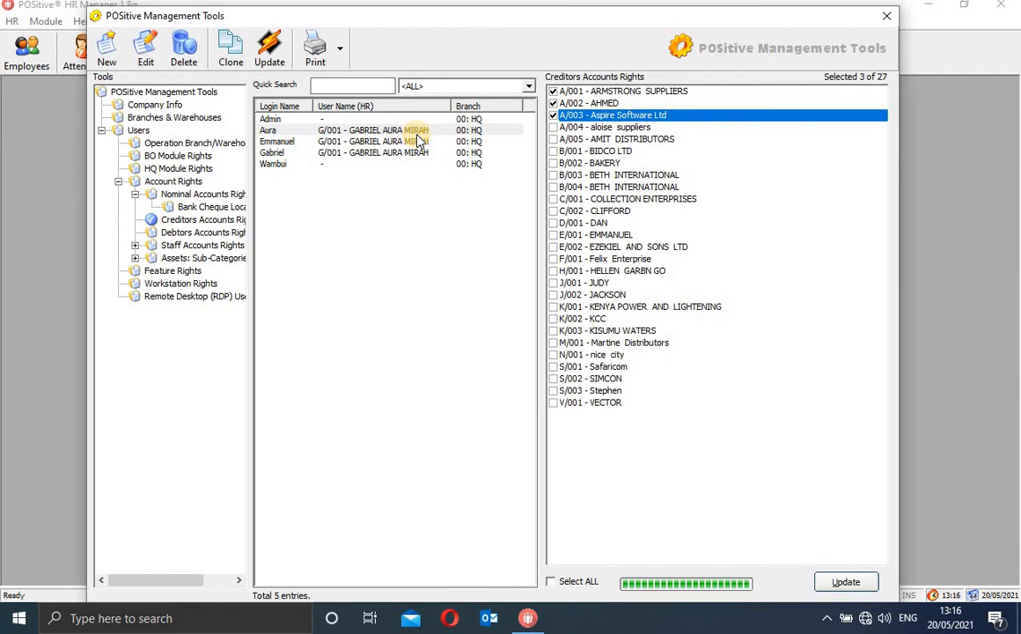
click(415, 130)
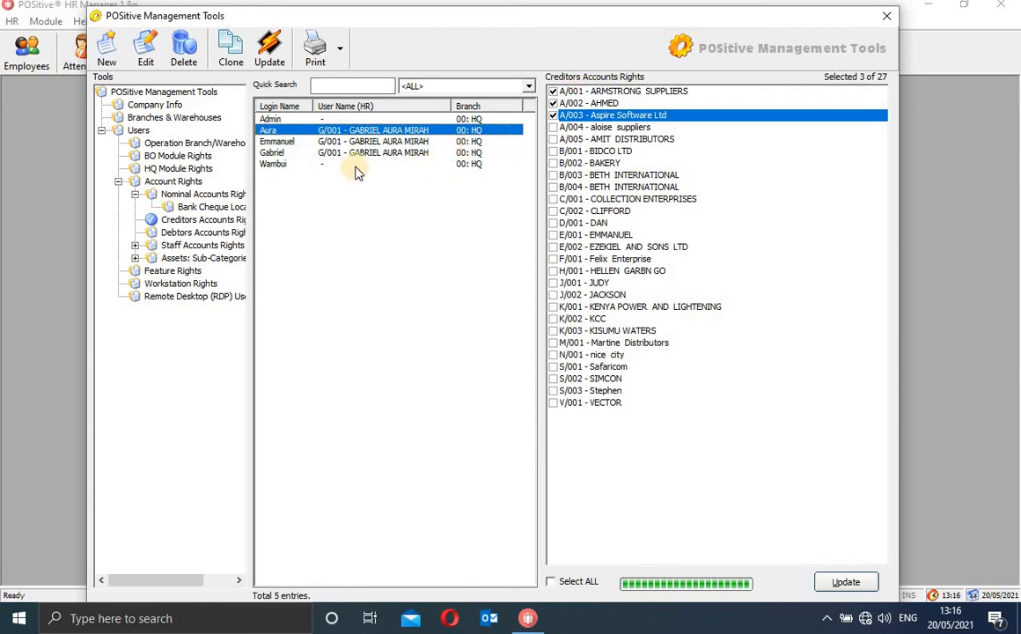
click(202, 233)
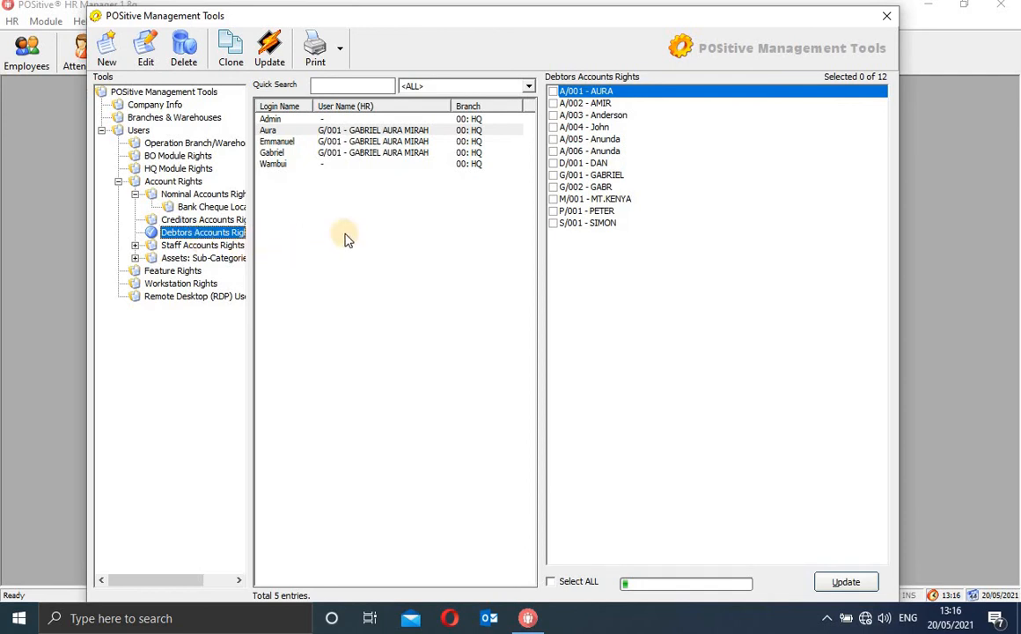
Grant the second user the first three debtor accounts and save
click(447, 130)
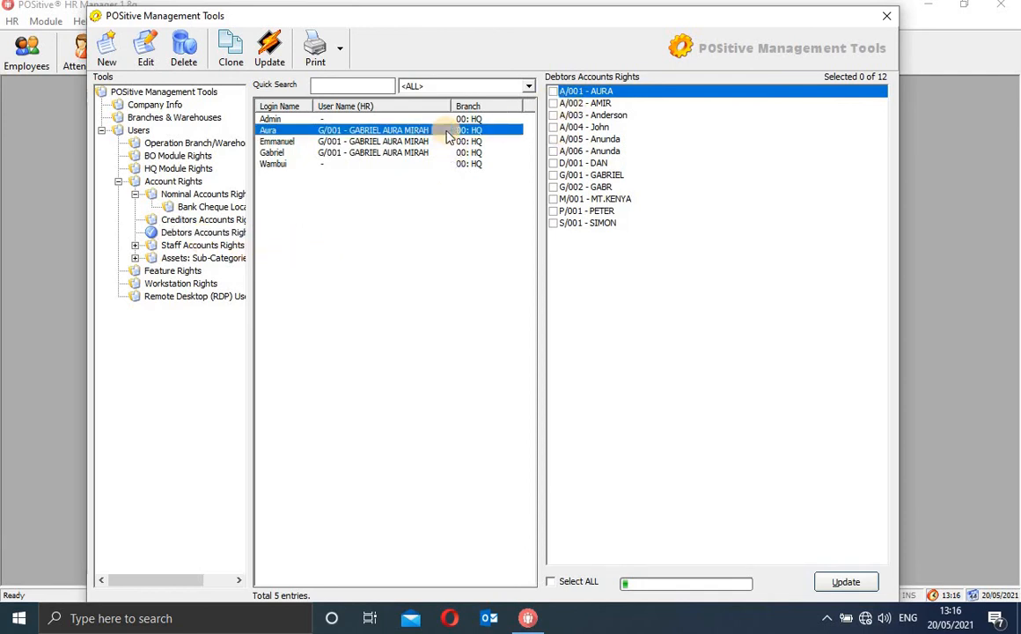
click(552, 92)
click(553, 104)
click(552, 115)
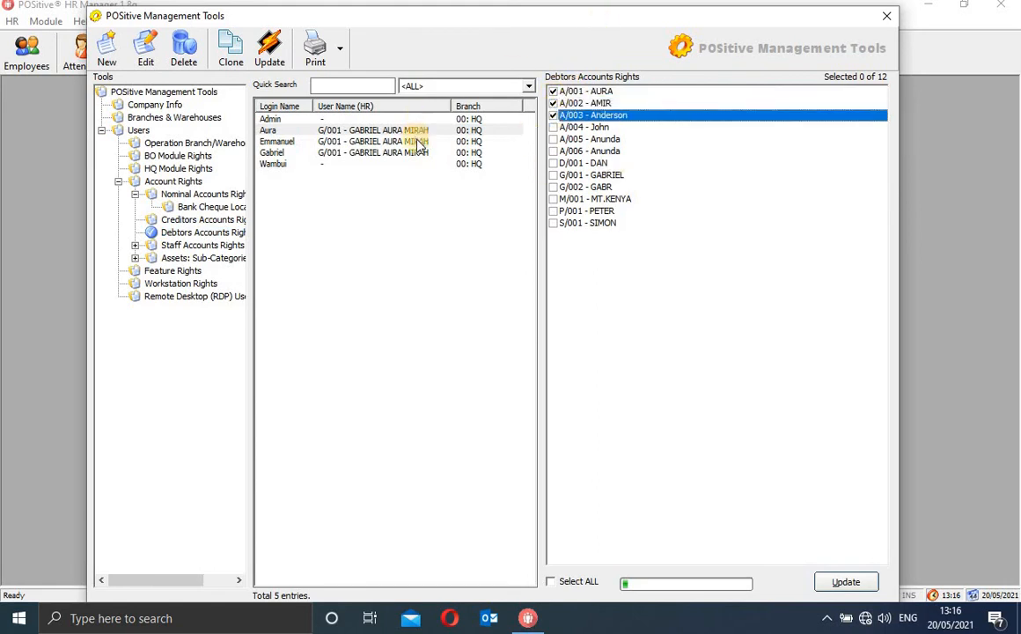
click(853, 585)
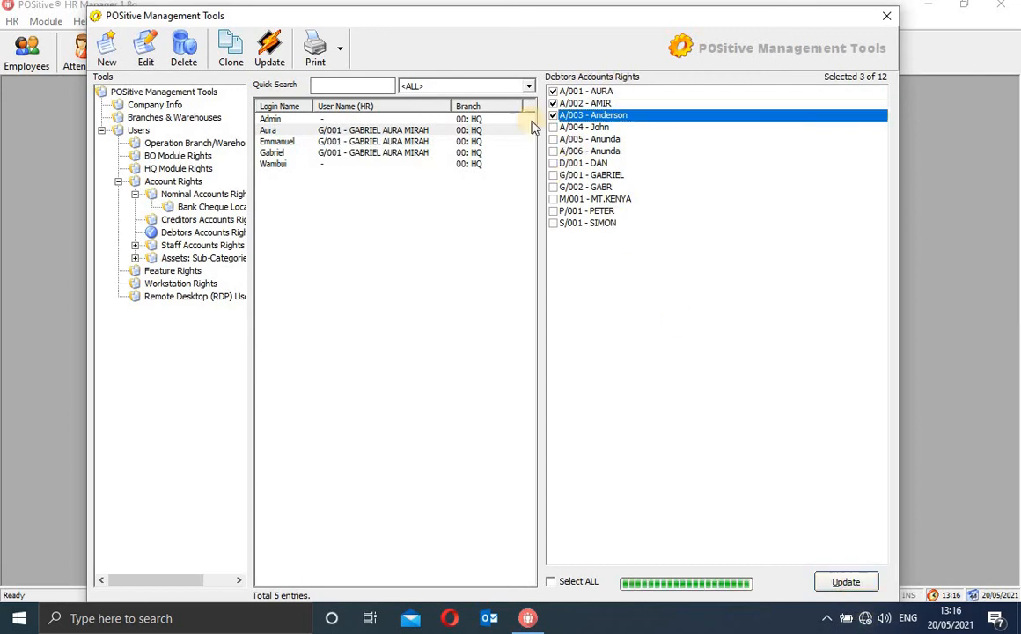
Give the third user only the seventh debtor account and save
click(473, 141)
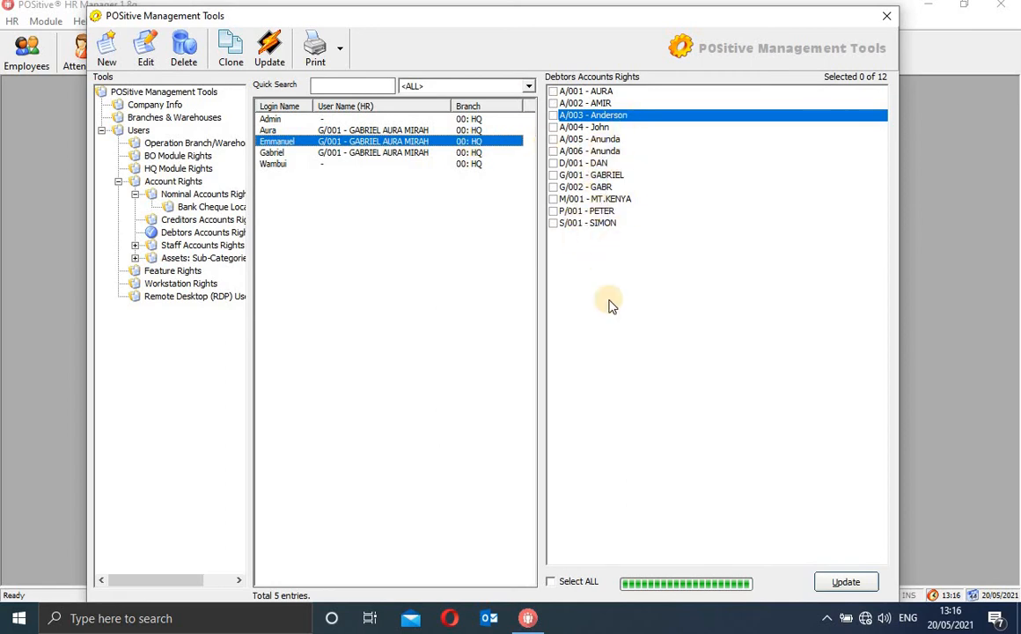
click(467, 119)
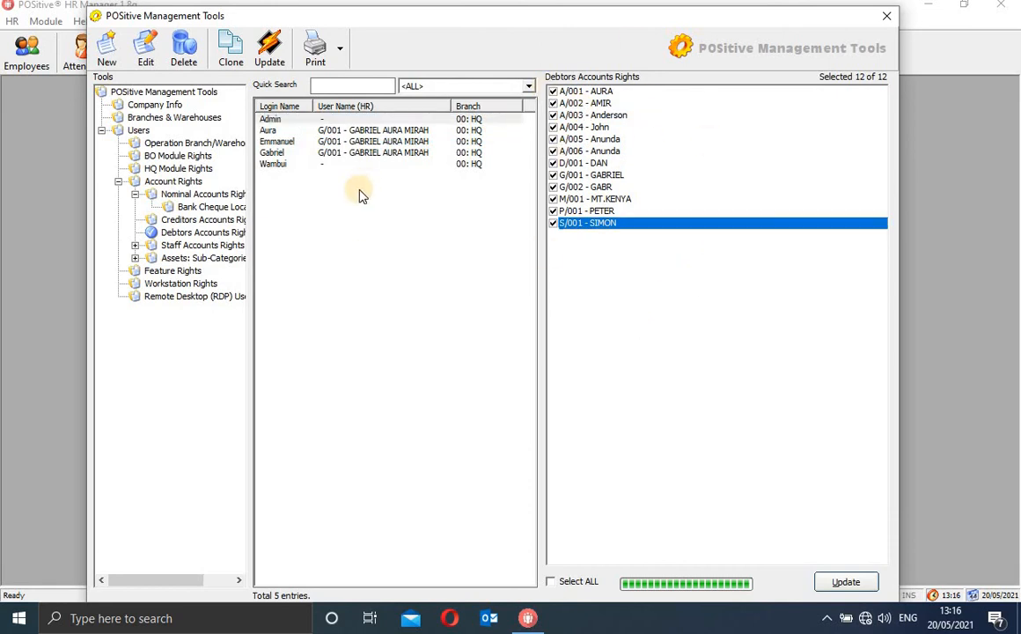
click(383, 141)
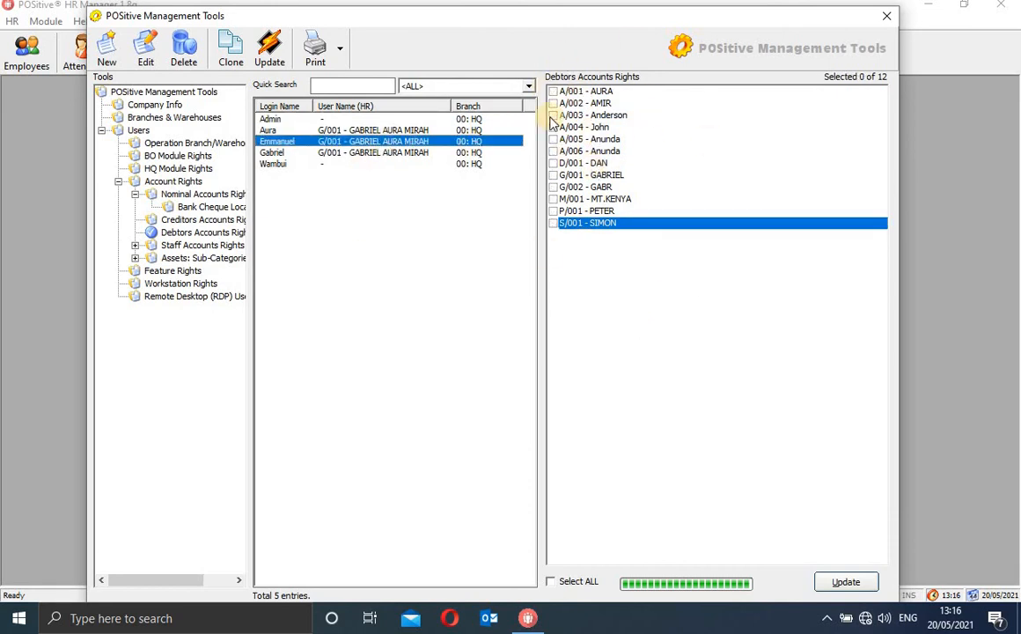
click(556, 164)
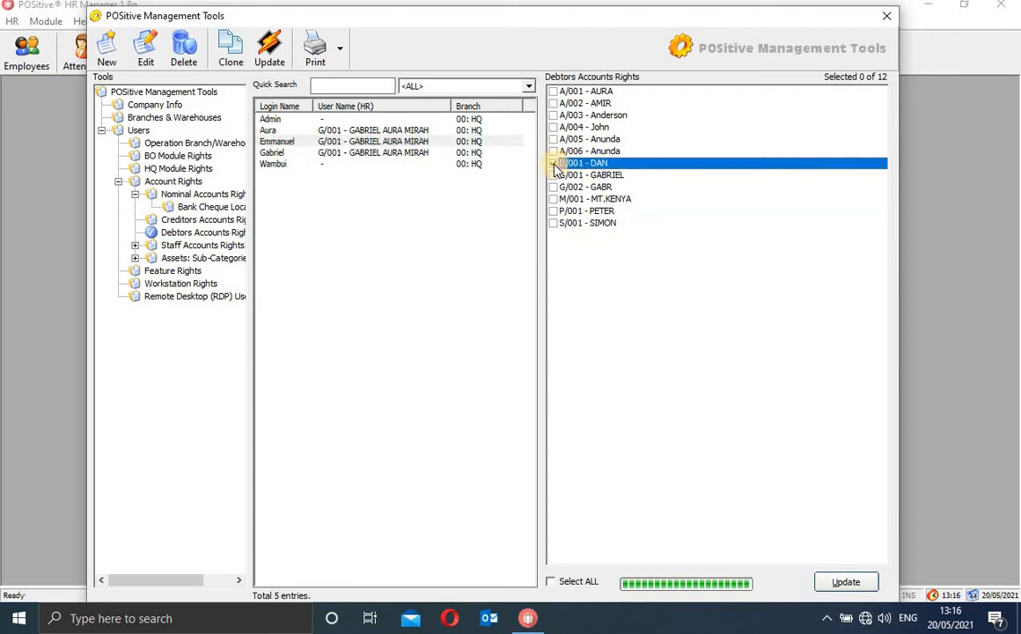
click(850, 582)
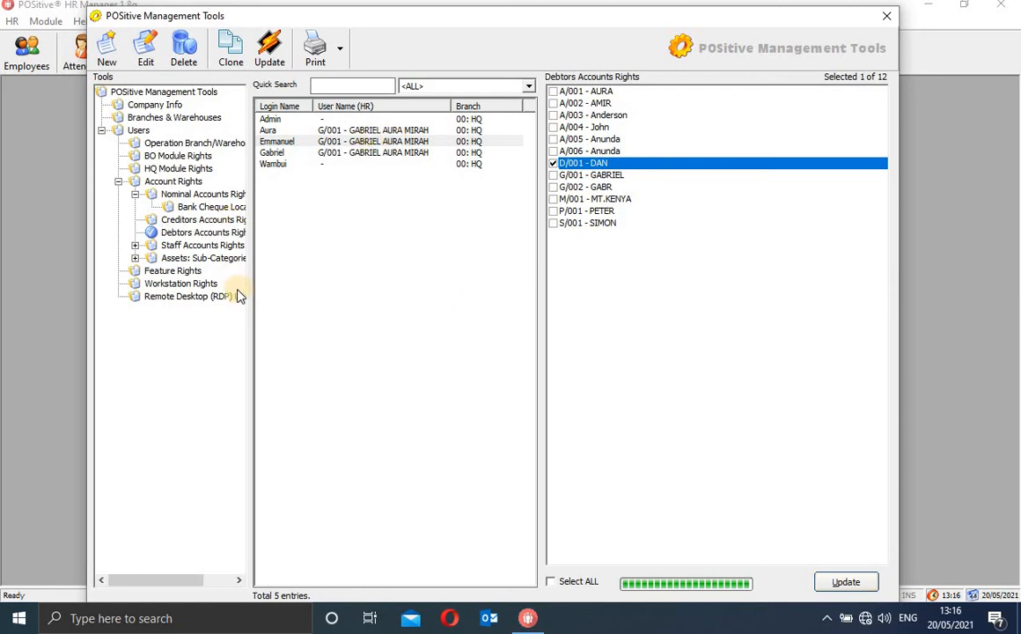
click(136, 246)
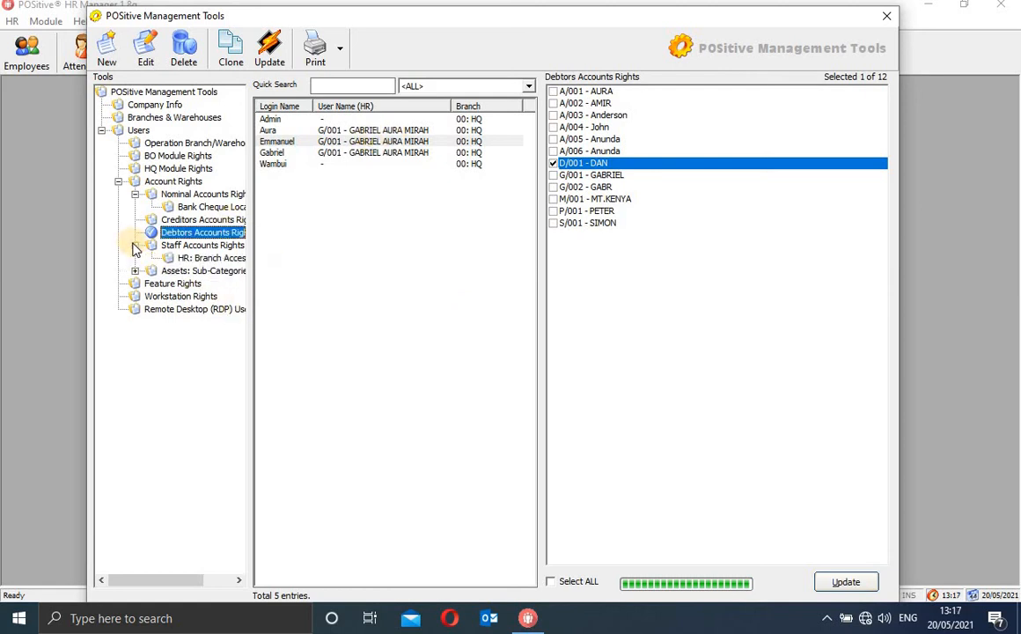
In HR Branch Access, grant the second user 00 - HQ, HQ Warehouse and STORE 1, and update
click(196, 246)
click(200, 258)
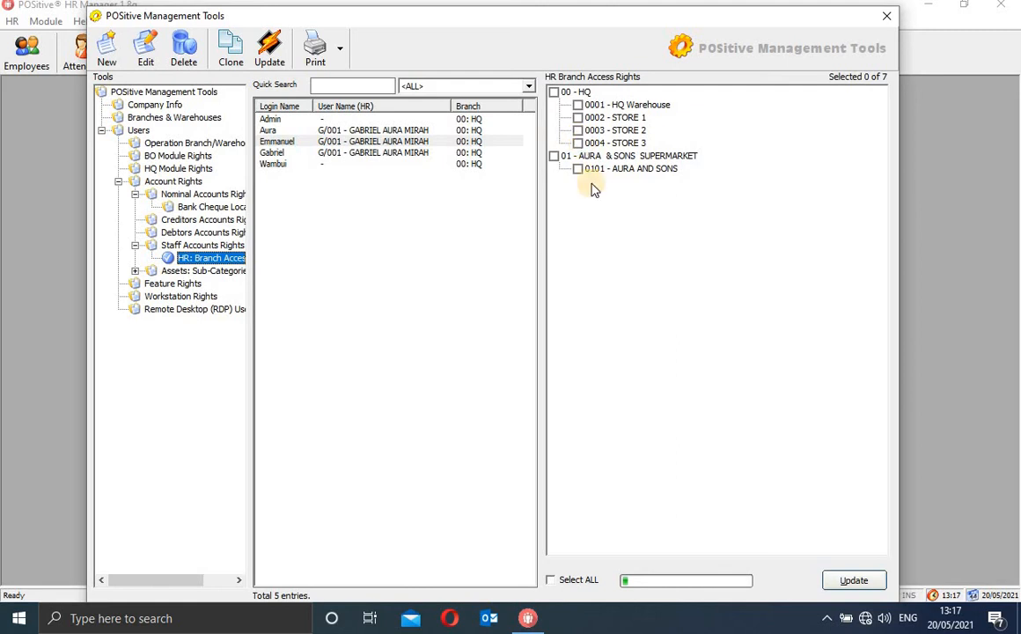
click(561, 96)
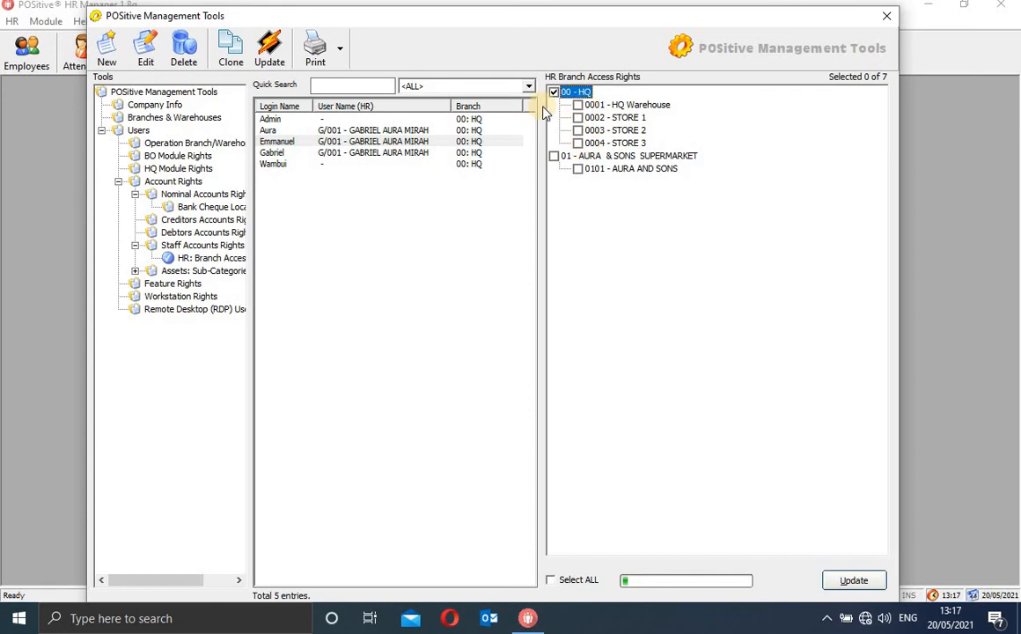
click(578, 106)
click(578, 118)
click(431, 130)
click(556, 93)
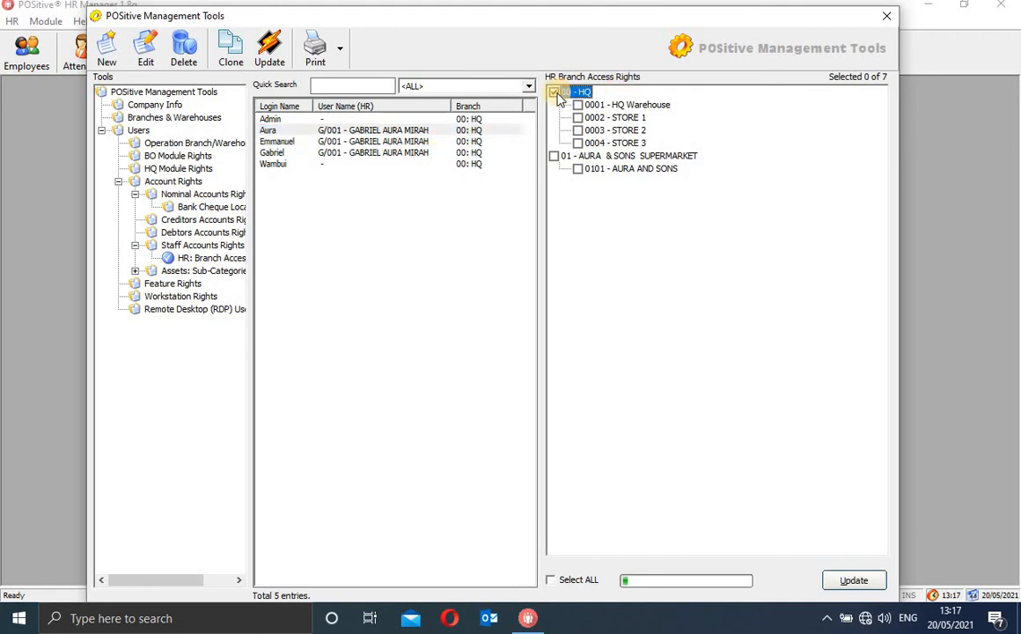
click(578, 106)
click(578, 118)
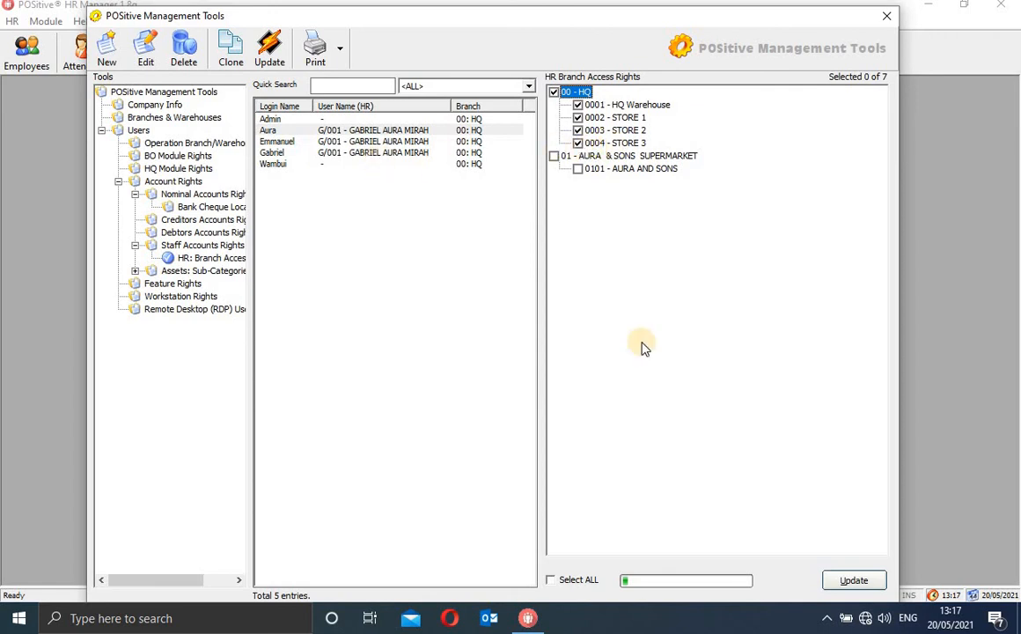
click(854, 581)
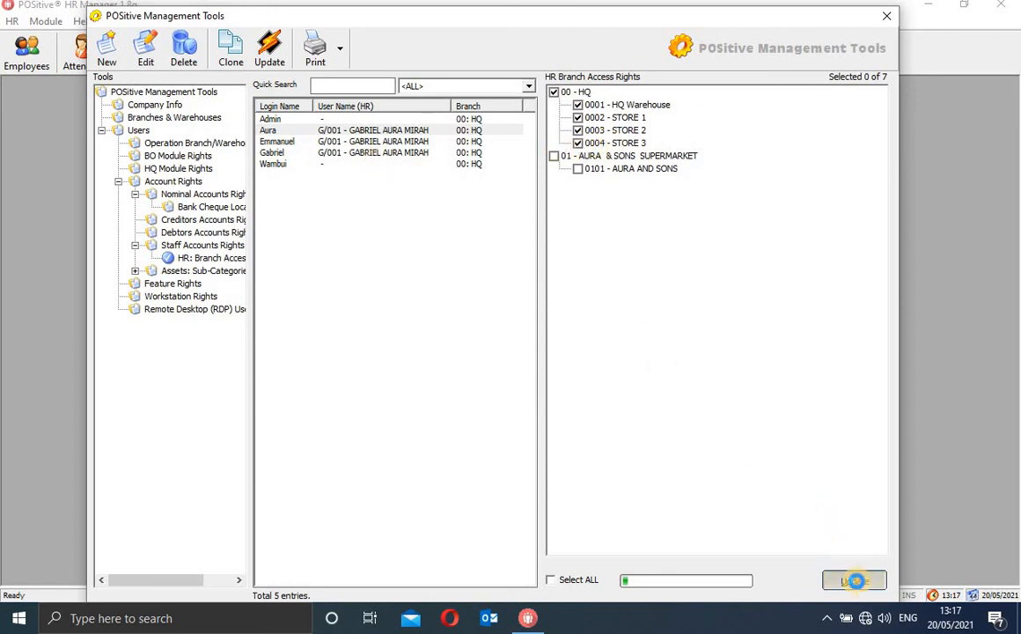
Grant the last user AURA & SONS SUPERMARKET, AURA AND SONS and 00 - HQ branch access, and save
click(361, 154)
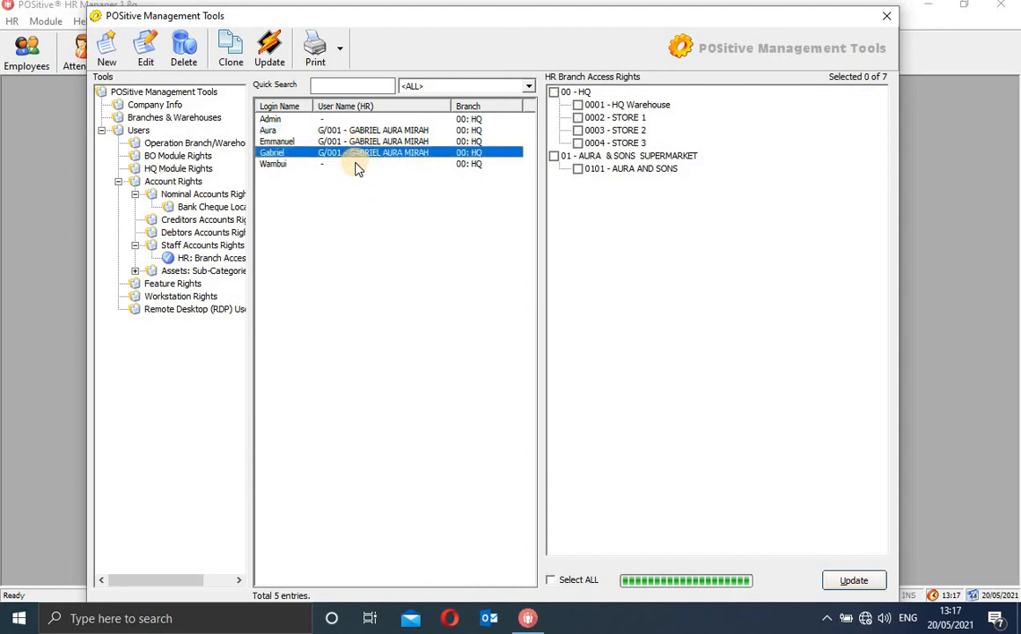
click(357, 166)
click(555, 159)
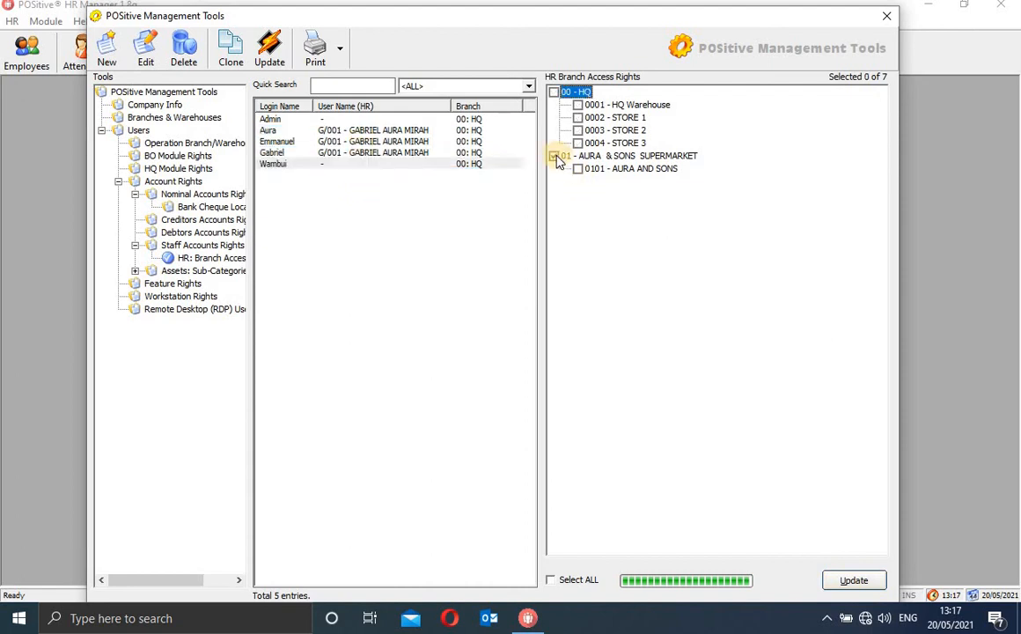
click(555, 157)
click(579, 169)
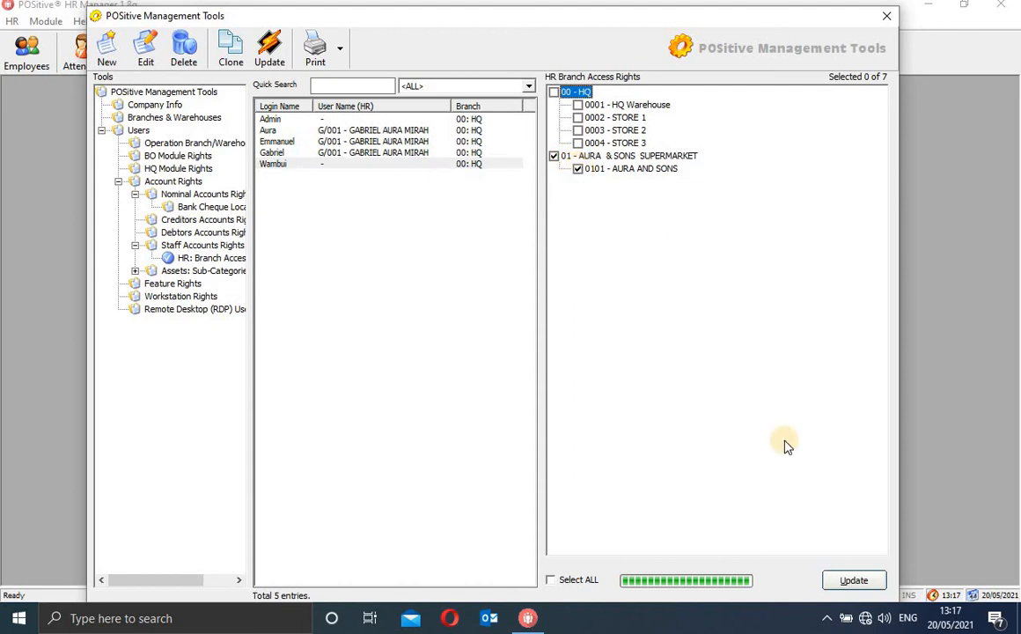
click(847, 584)
click(844, 581)
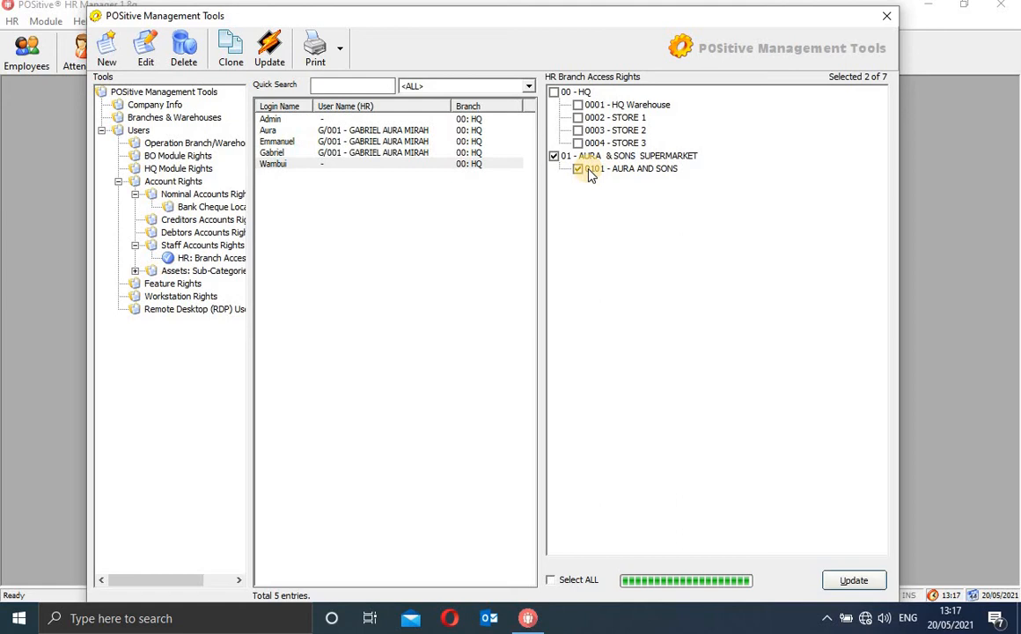
click(553, 93)
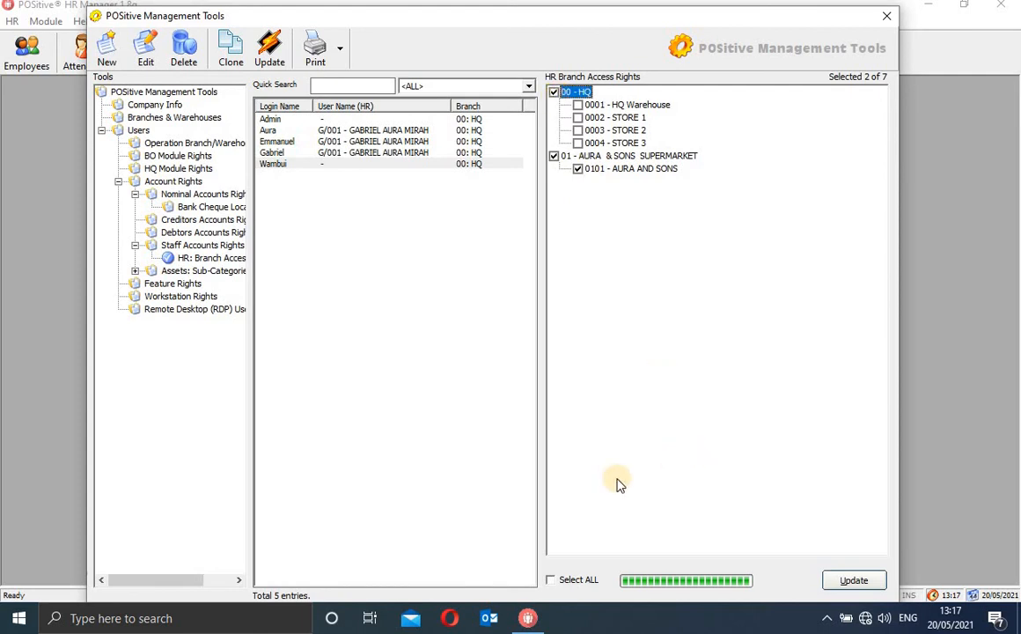
click(845, 581)
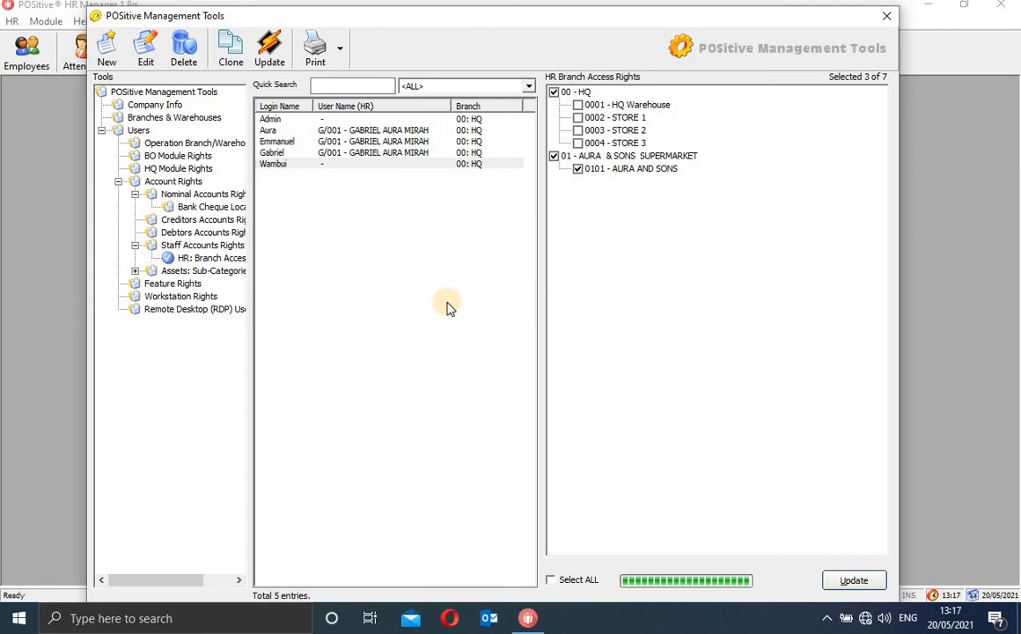
In Assets Branch Access, give the third user [ALL] and 00 - HQ, and update
click(134, 271)
click(189, 283)
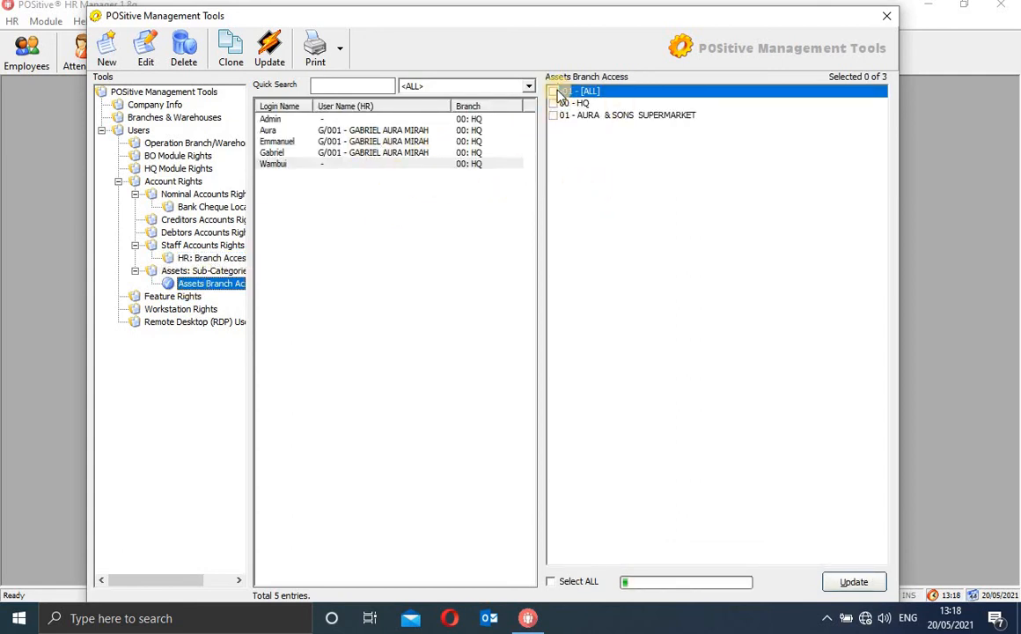
click(463, 119)
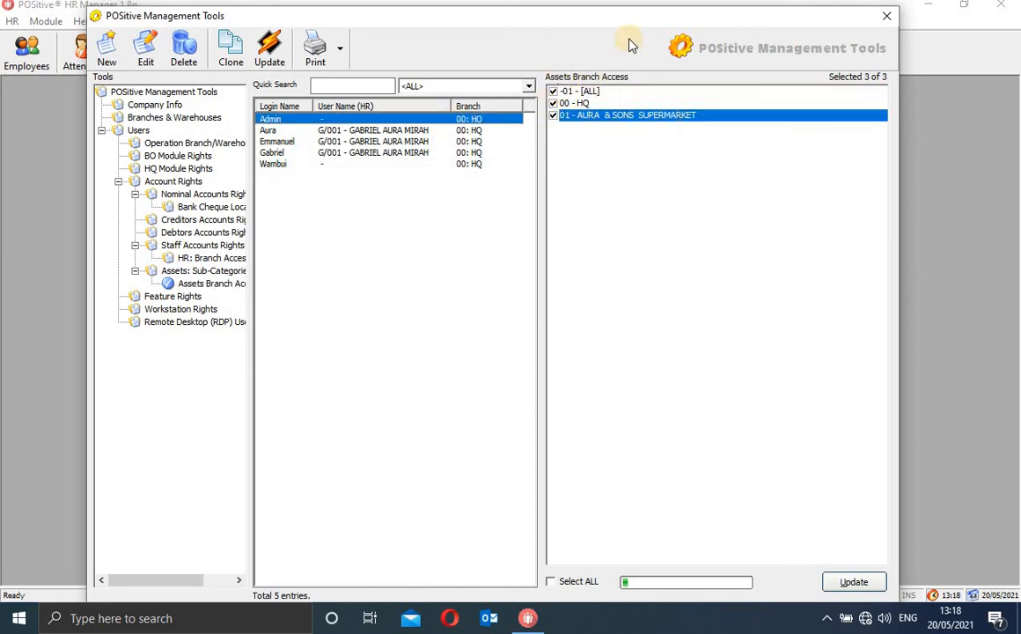
click(440, 141)
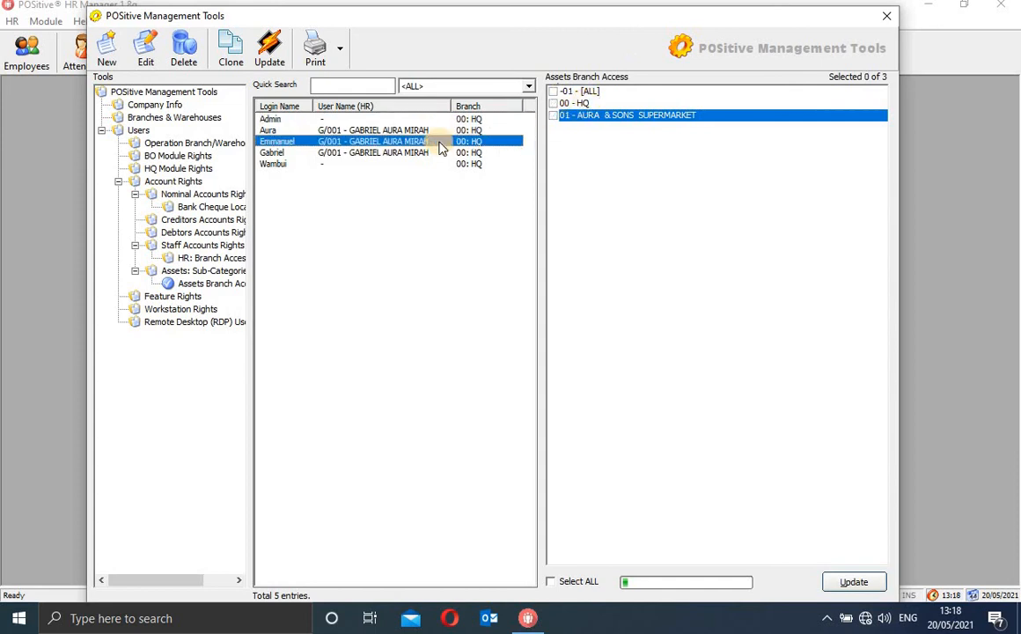
click(552, 92)
click(553, 103)
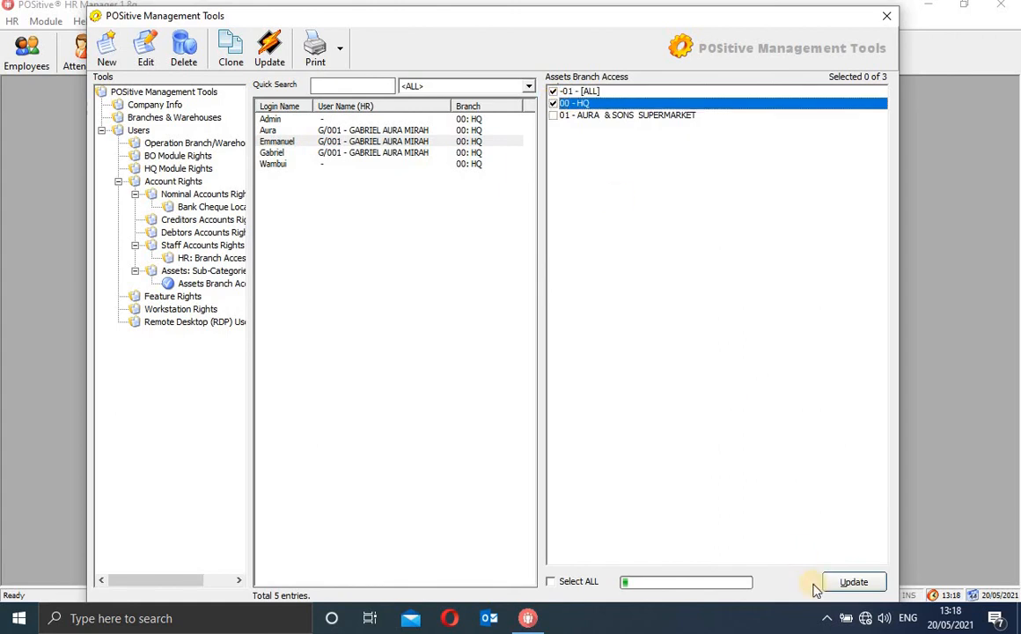
click(841, 584)
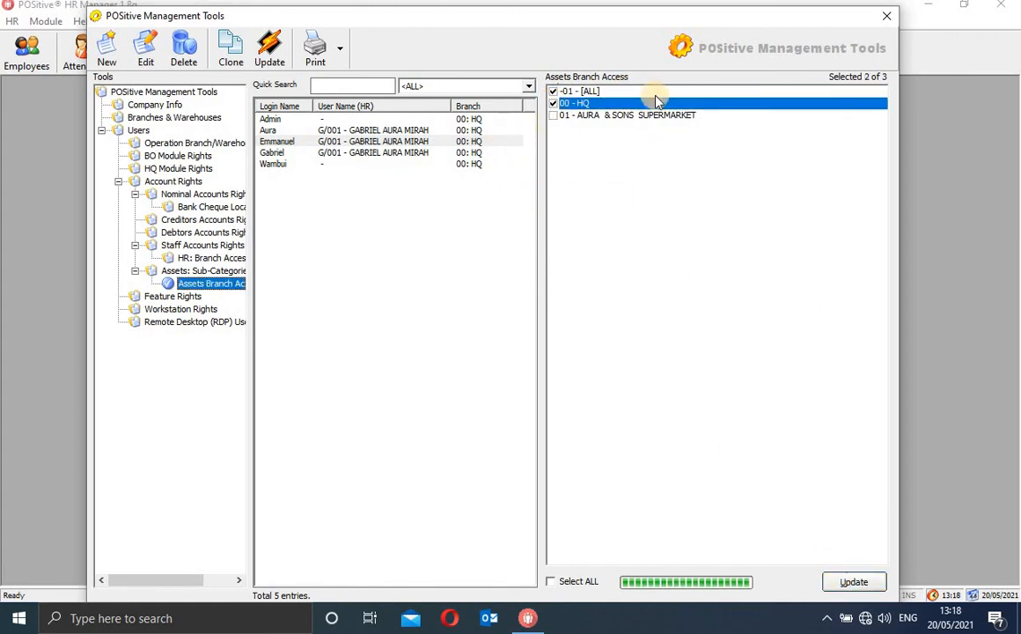
Give the second user assets access to [ALL] and 00 - HQ, and update
click(421, 119)
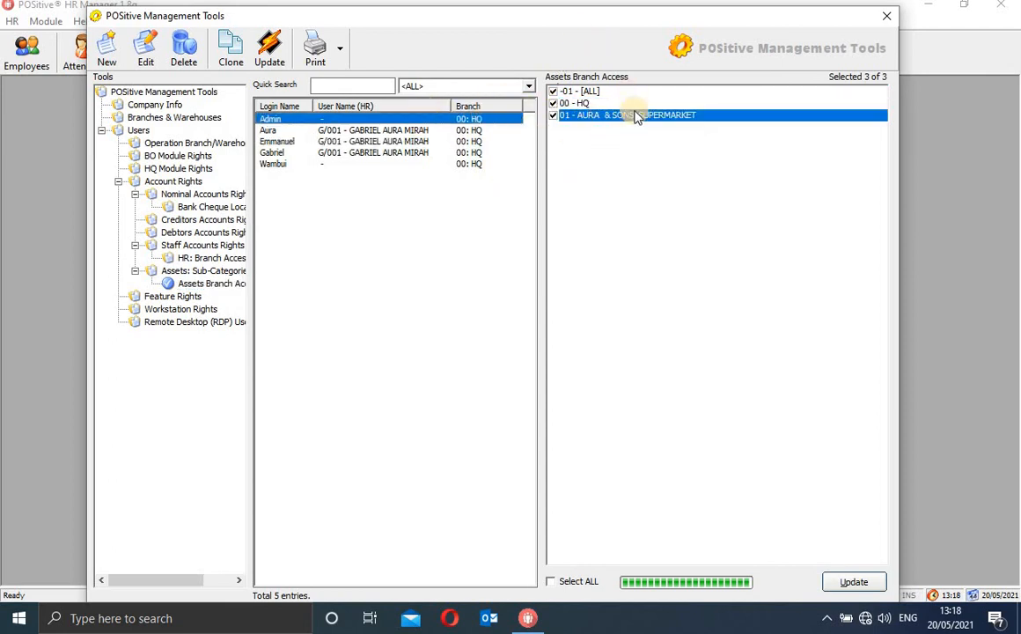
click(432, 131)
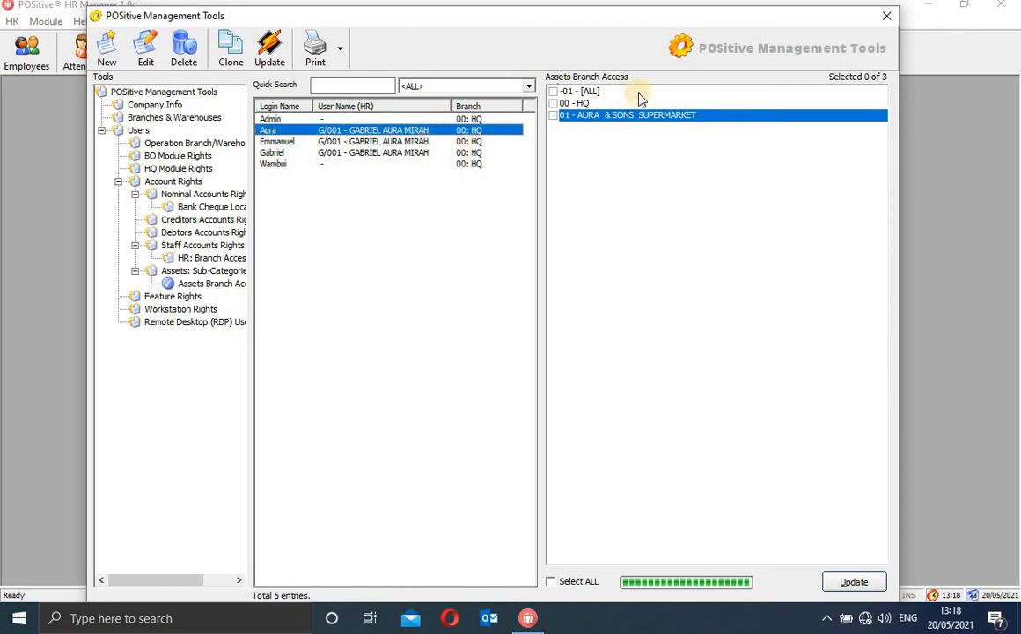
click(552, 92)
click(554, 104)
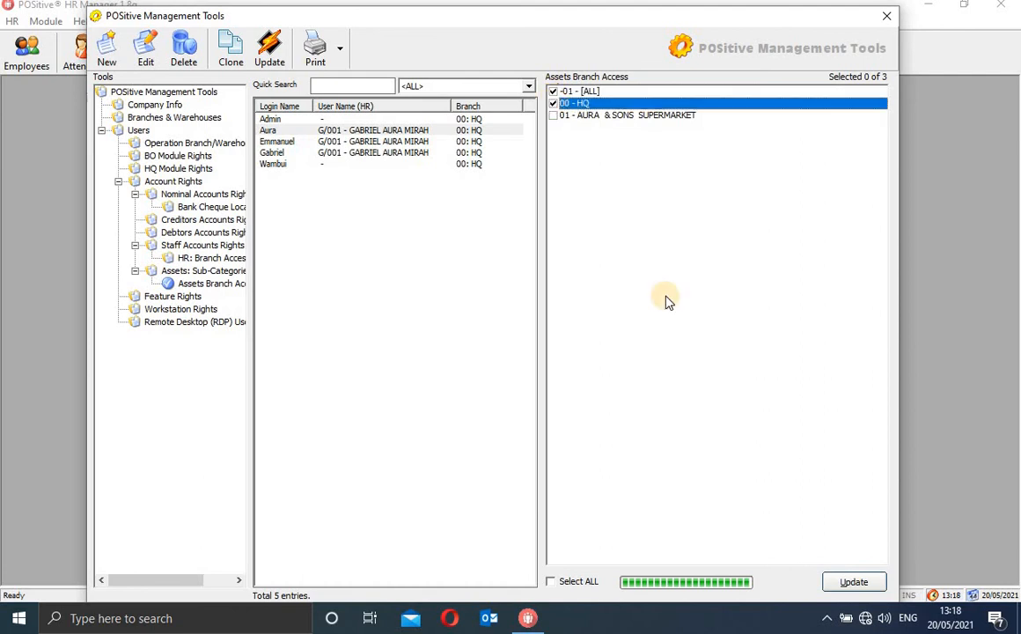
click(859, 589)
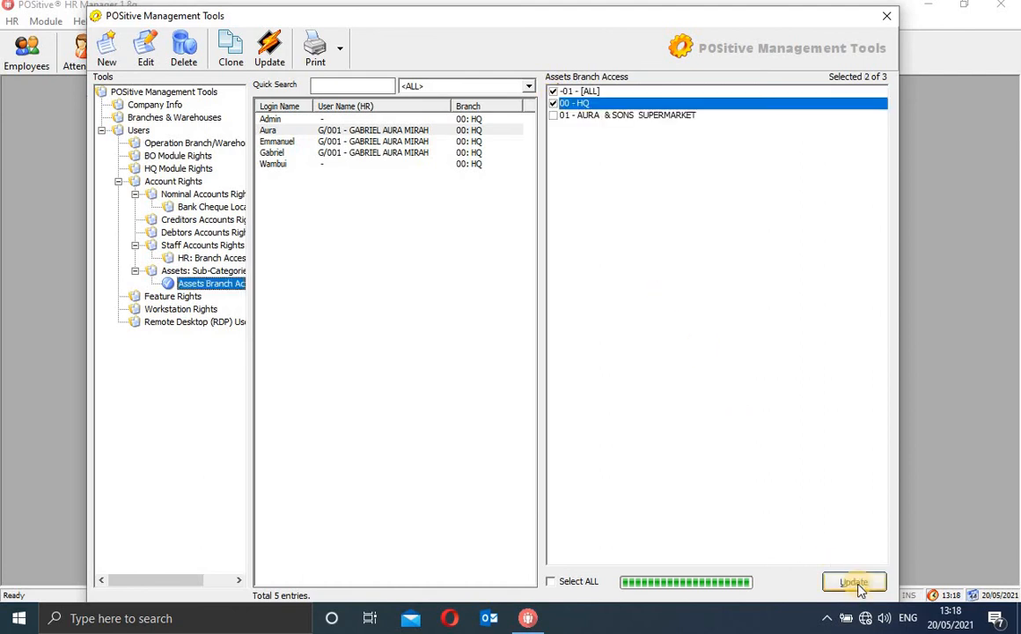
Give the fourth user assets access to AURA & SONS SUPERMARKET, update, and open Feature Rights
click(447, 165)
click(405, 152)
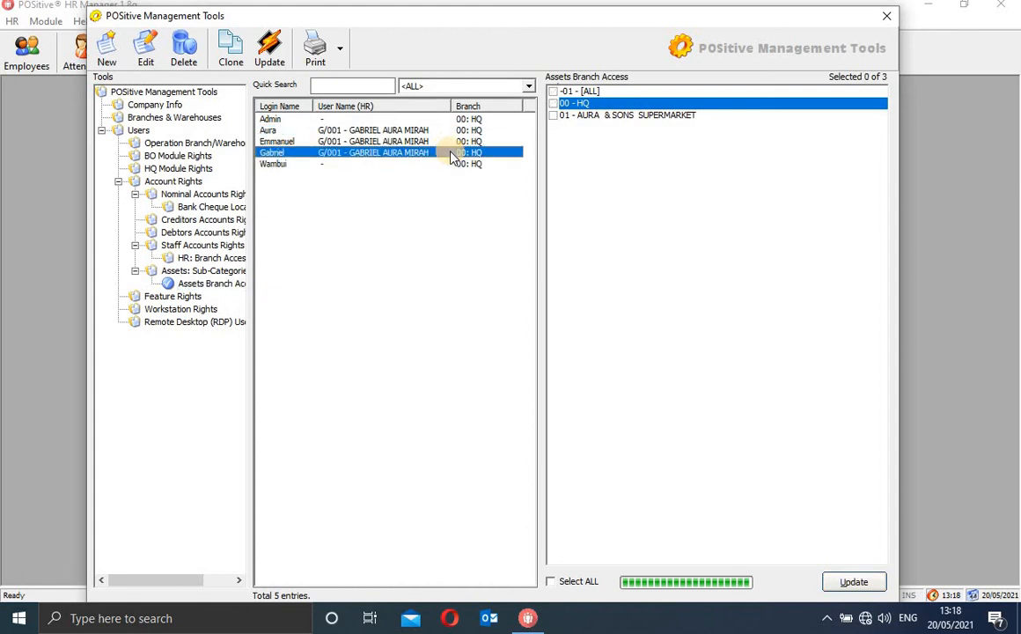
click(553, 103)
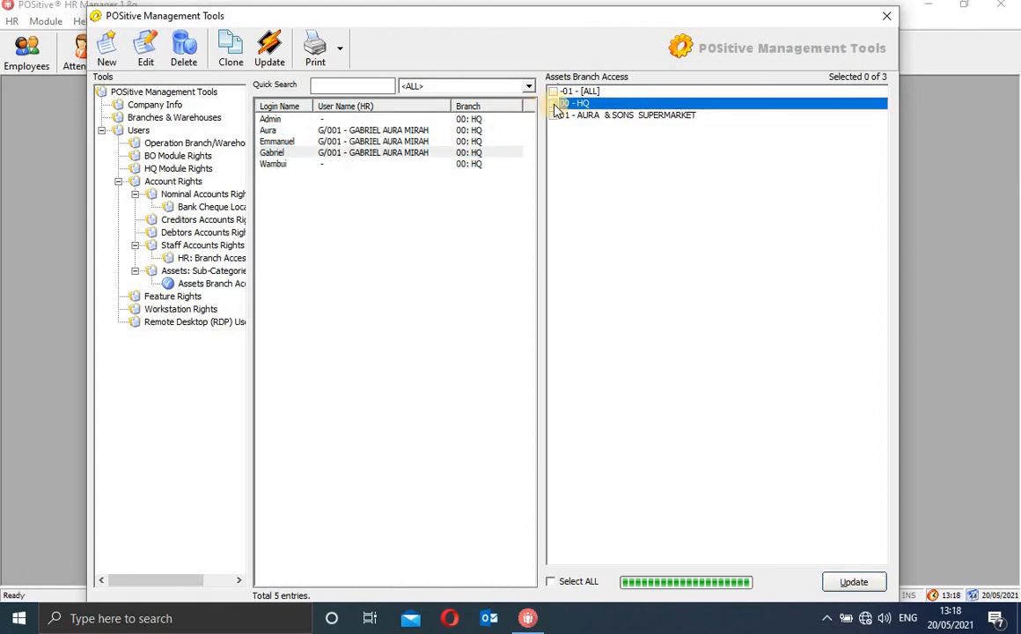
click(553, 115)
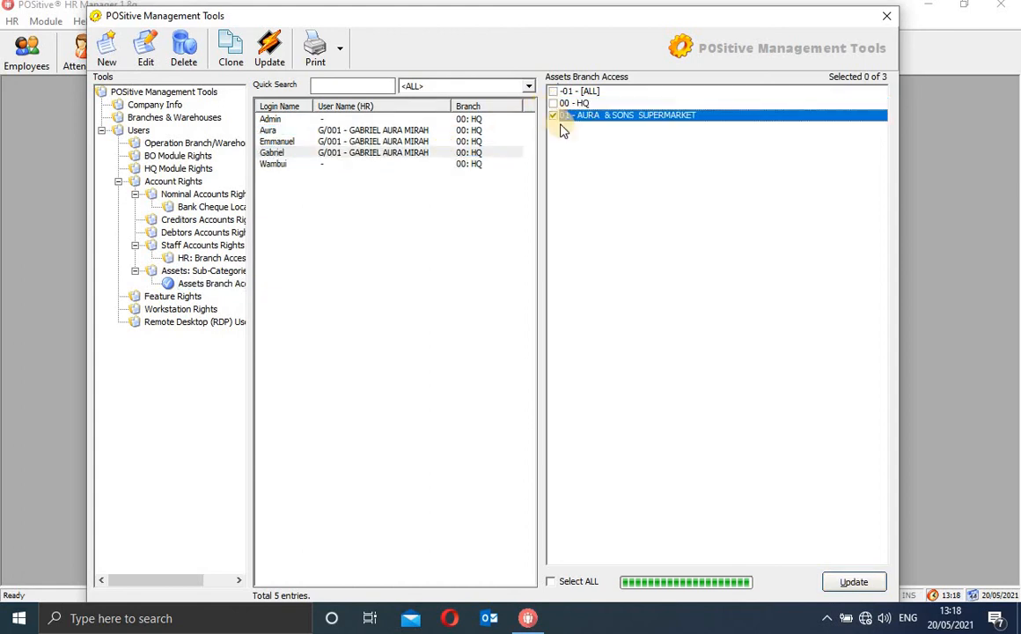
click(841, 578)
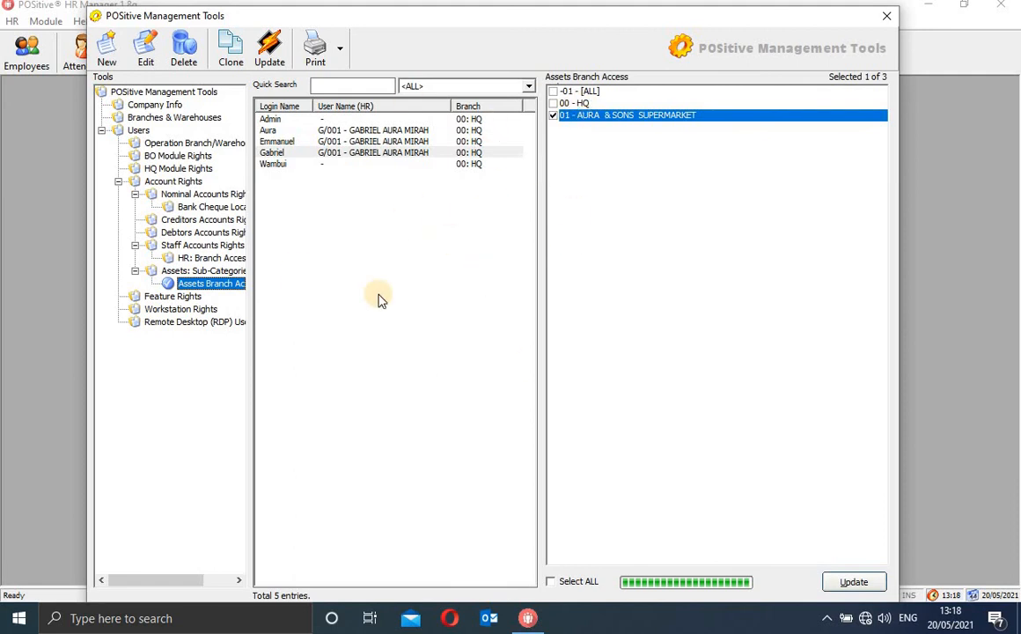
click(173, 296)
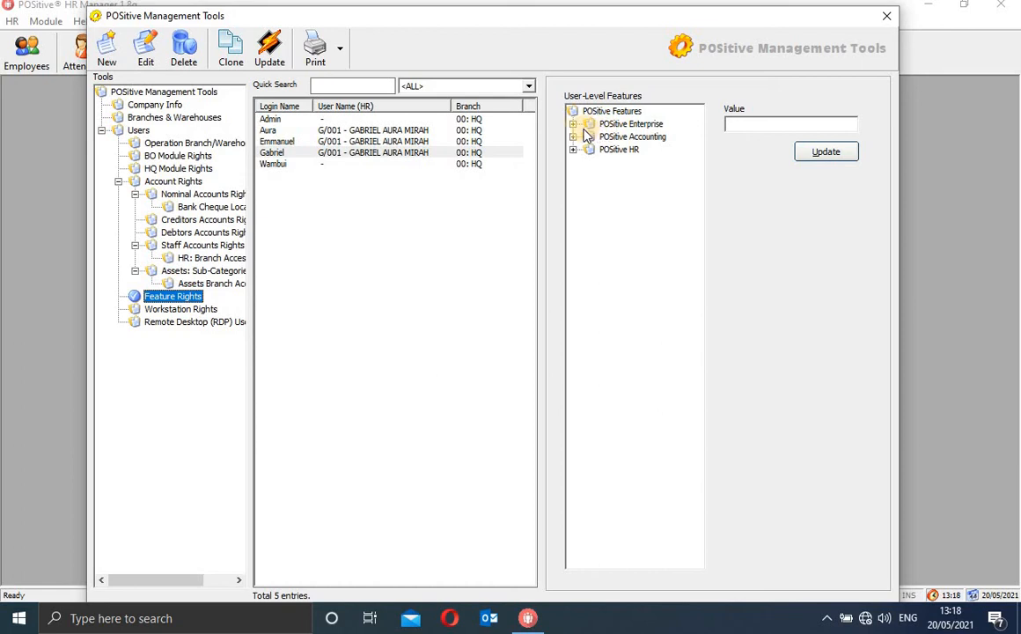
Expand POSitive Enterprise's Invoicing Module and inspect its Credit Note Limit feature
click(574, 124)
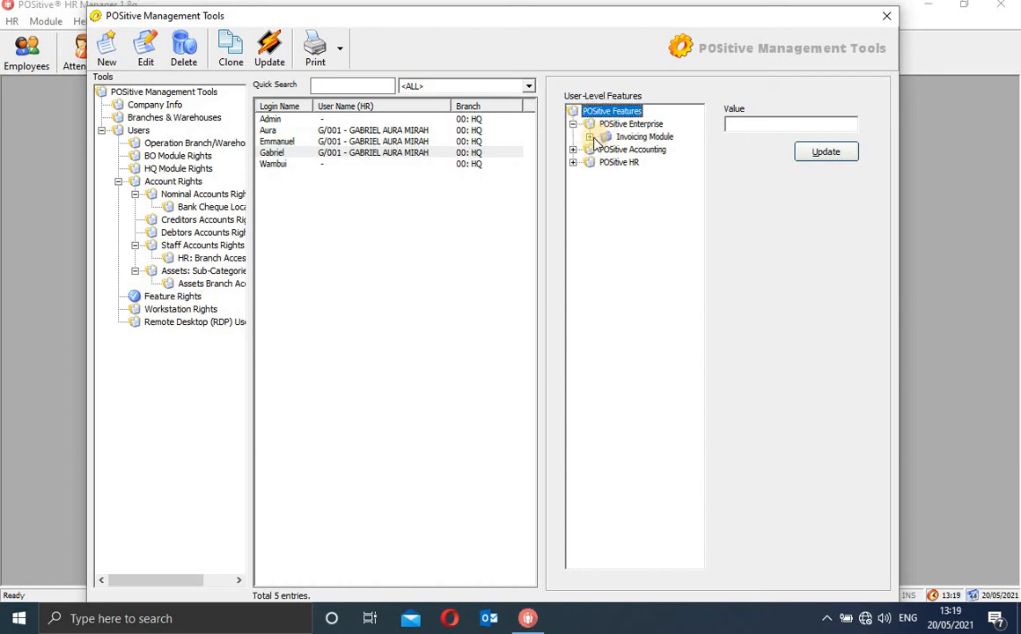
click(590, 137)
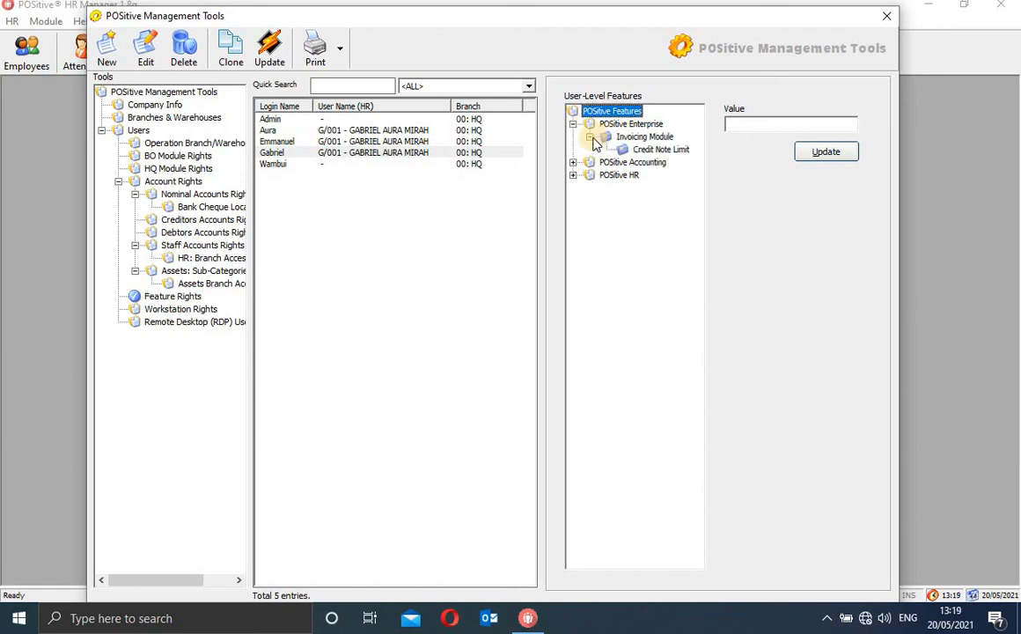
click(640, 139)
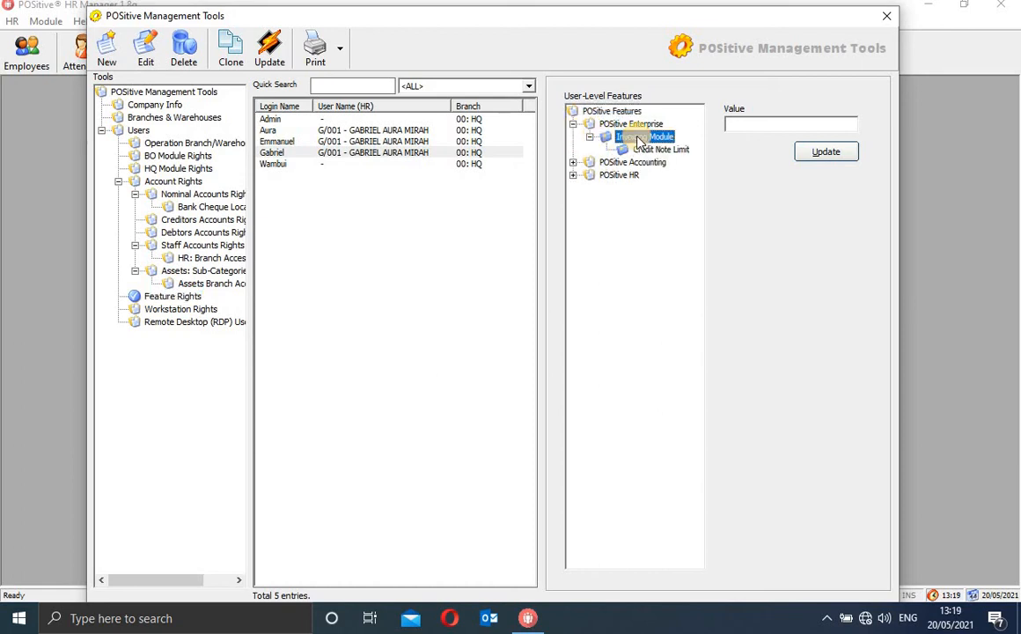
click(772, 122)
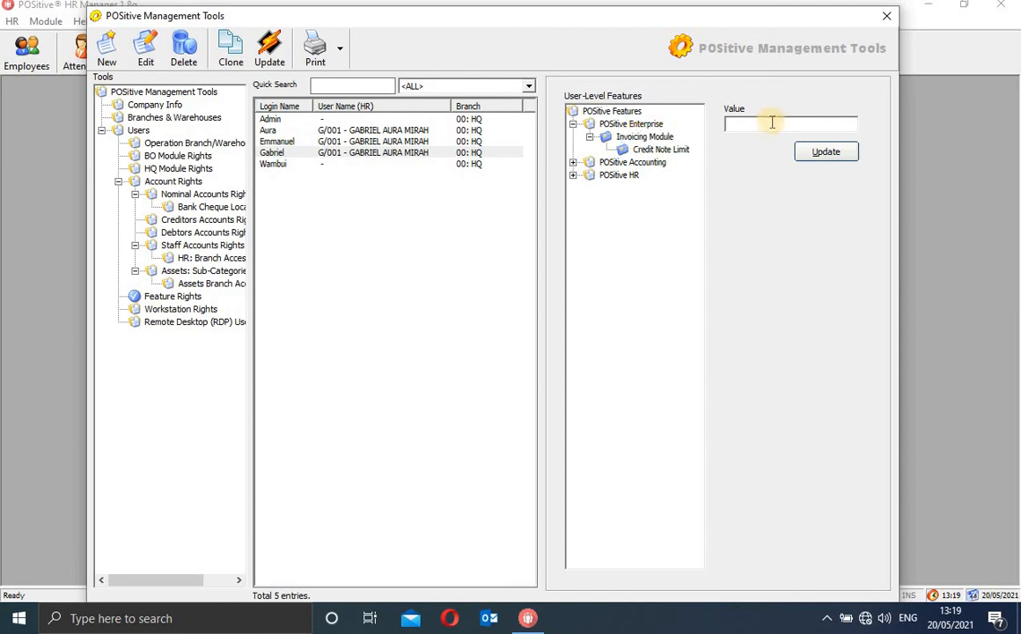
click(667, 151)
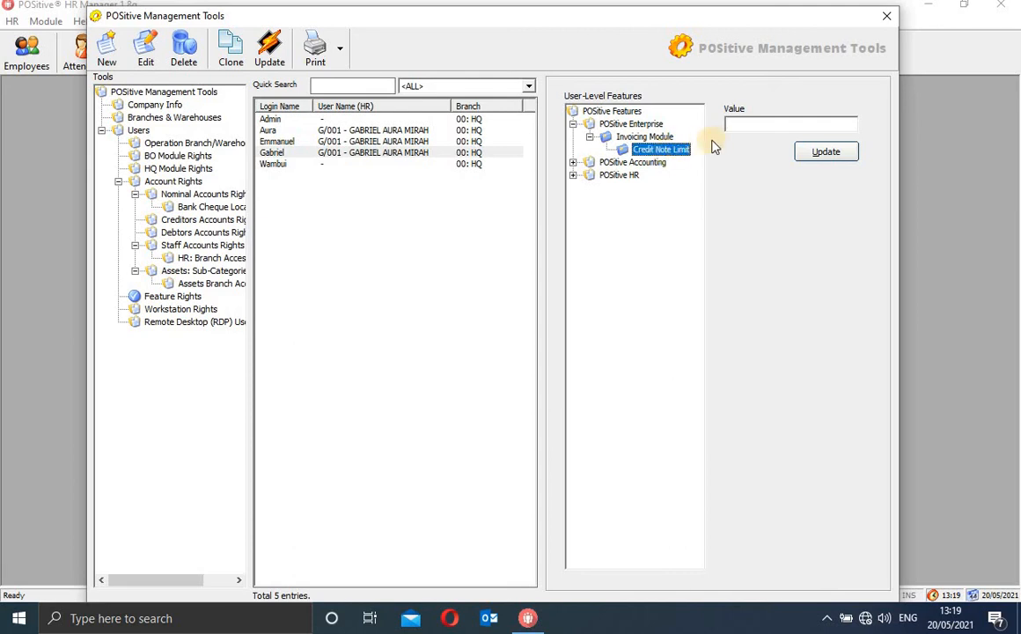
click(745, 122)
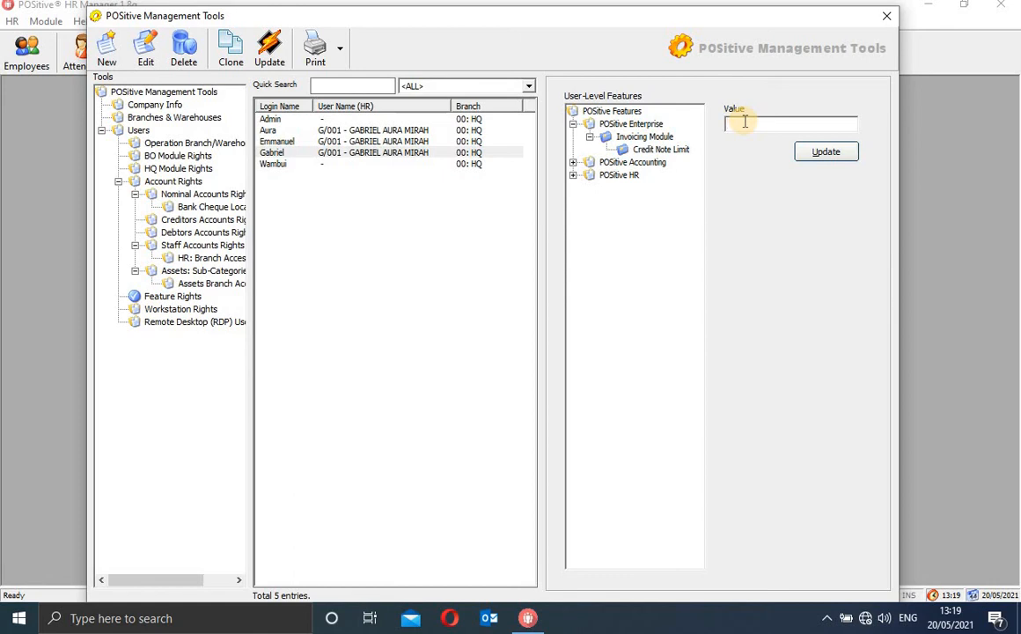
For the last user, enter 1,000,000.00 as the Invoicing Module feature value
click(366, 155)
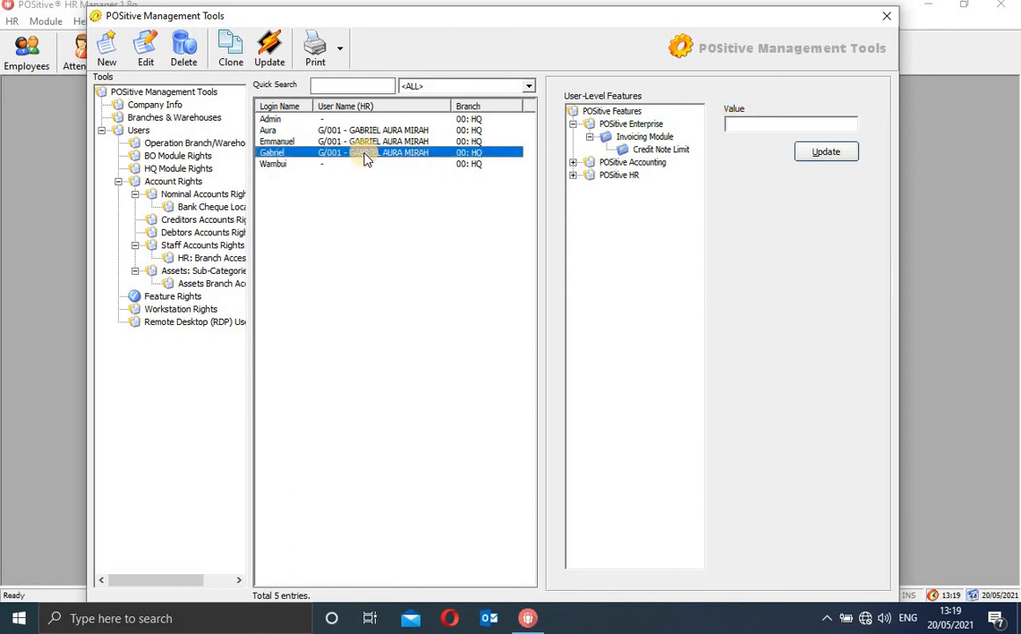
click(341, 170)
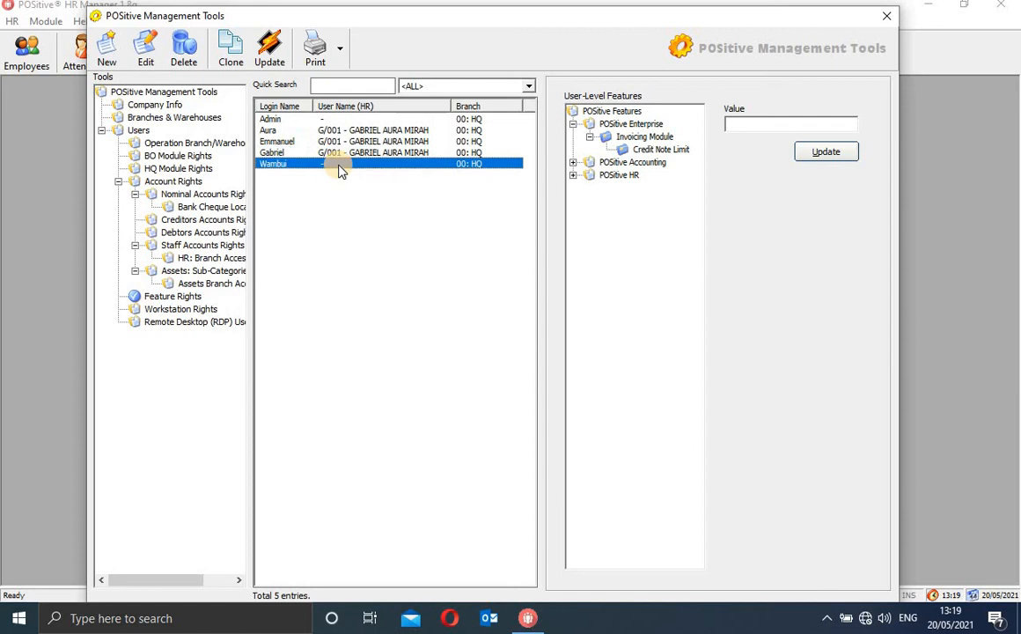
click(657, 139)
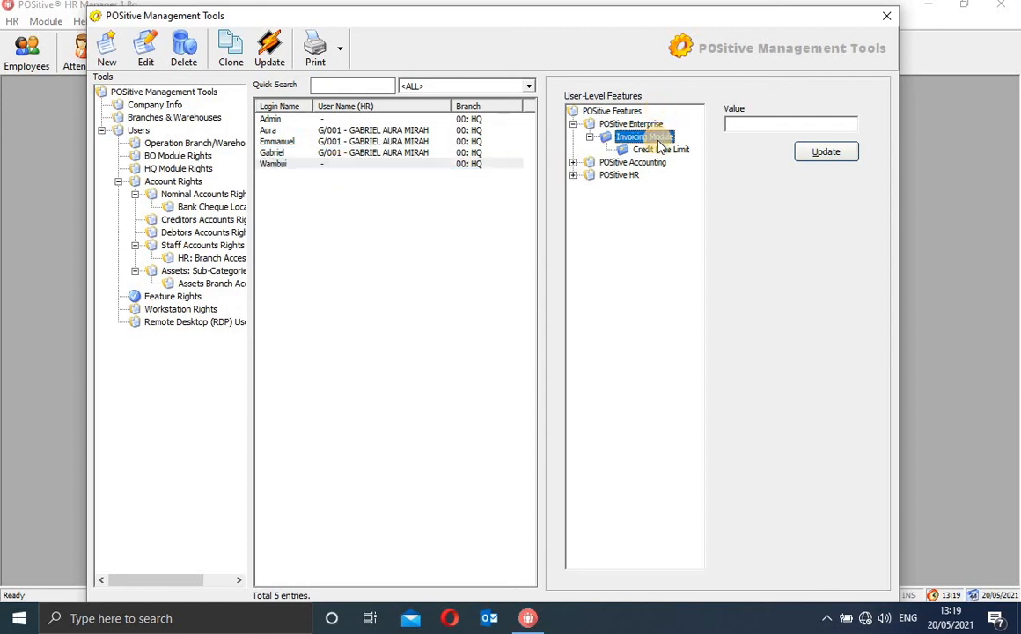
click(747, 124)
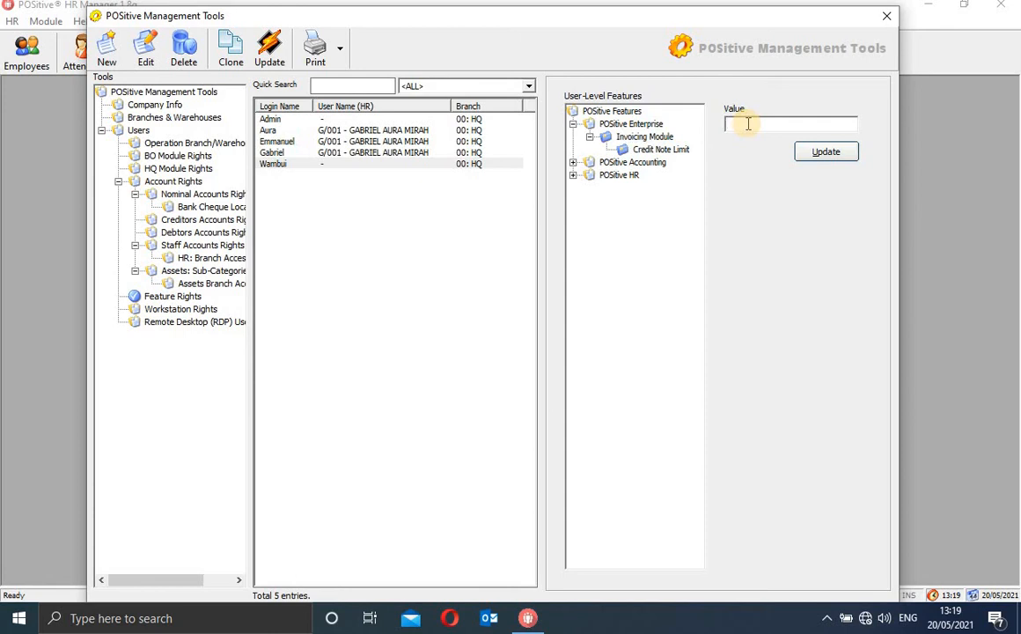
text(1000000)
double_click(636, 139)
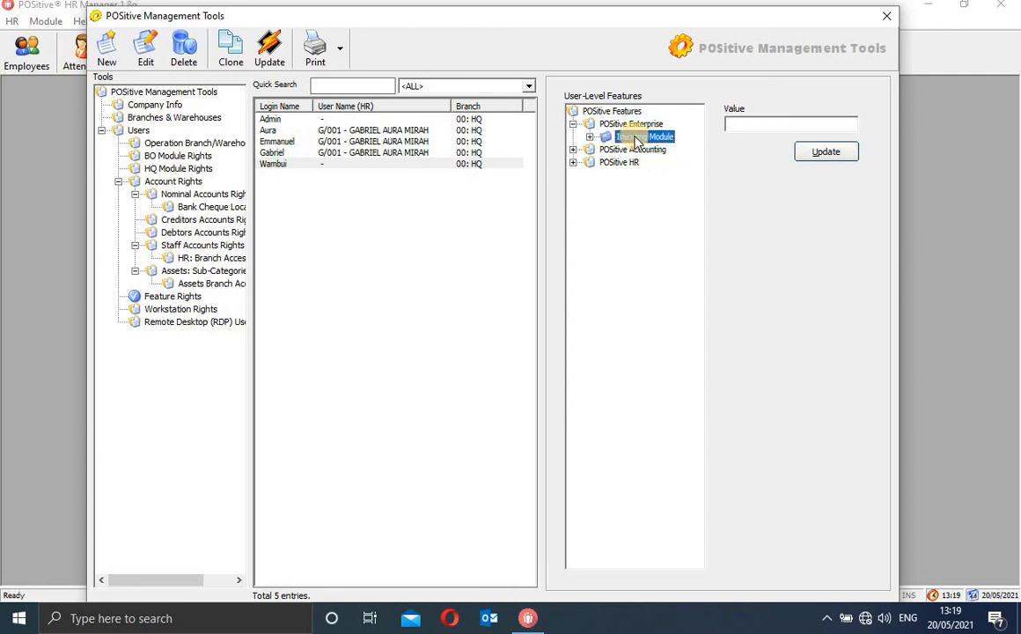
click(737, 122)
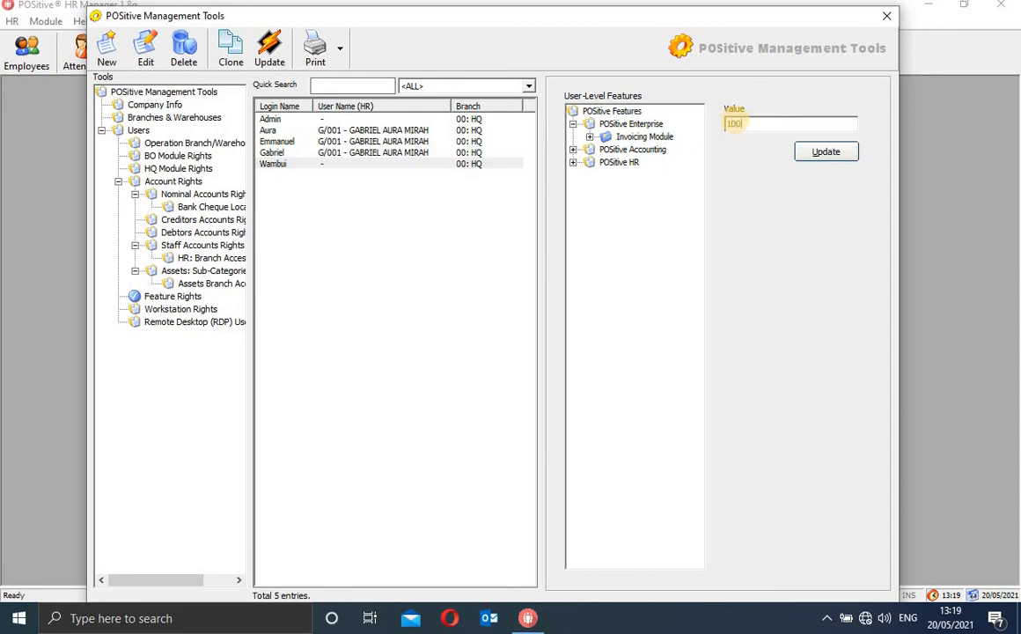
text(1000000)
click(592, 137)
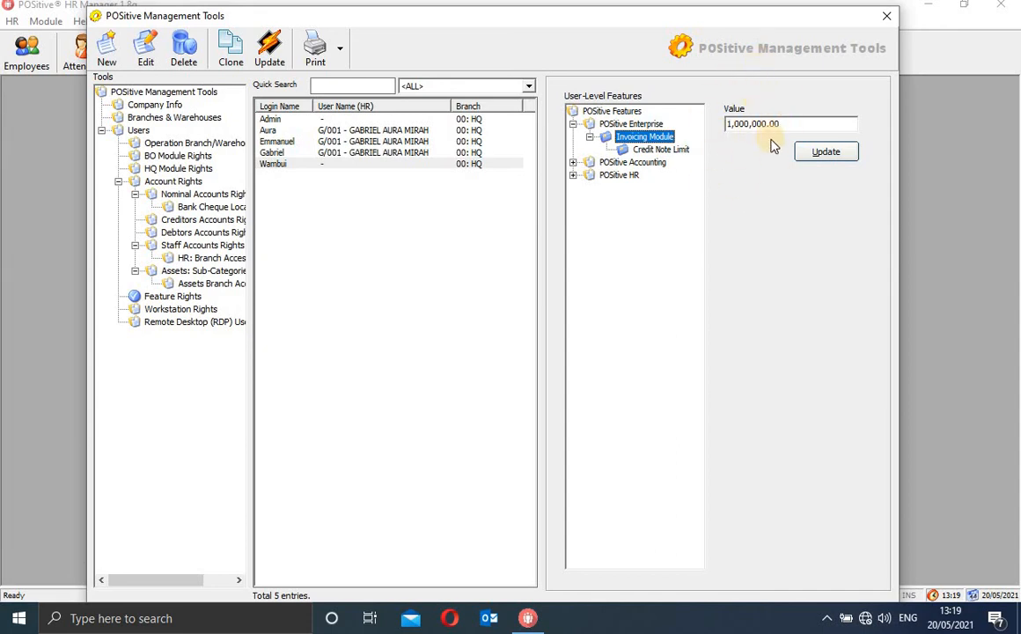
click(683, 152)
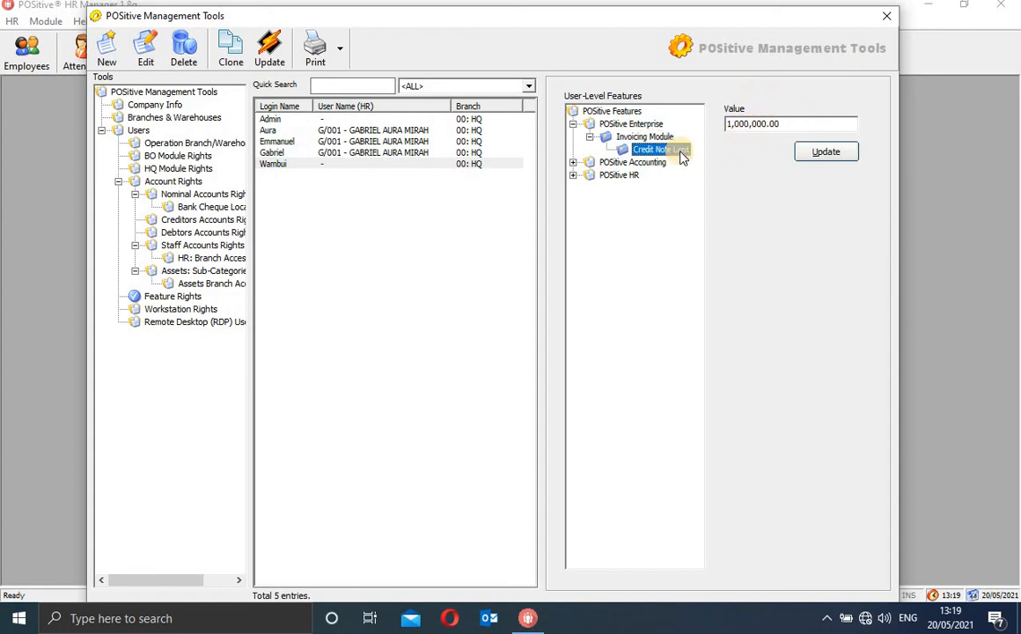
Enter 2,000,000.00 as the Credit Note Limit value and collapse the Enterprise tree
click(745, 125)
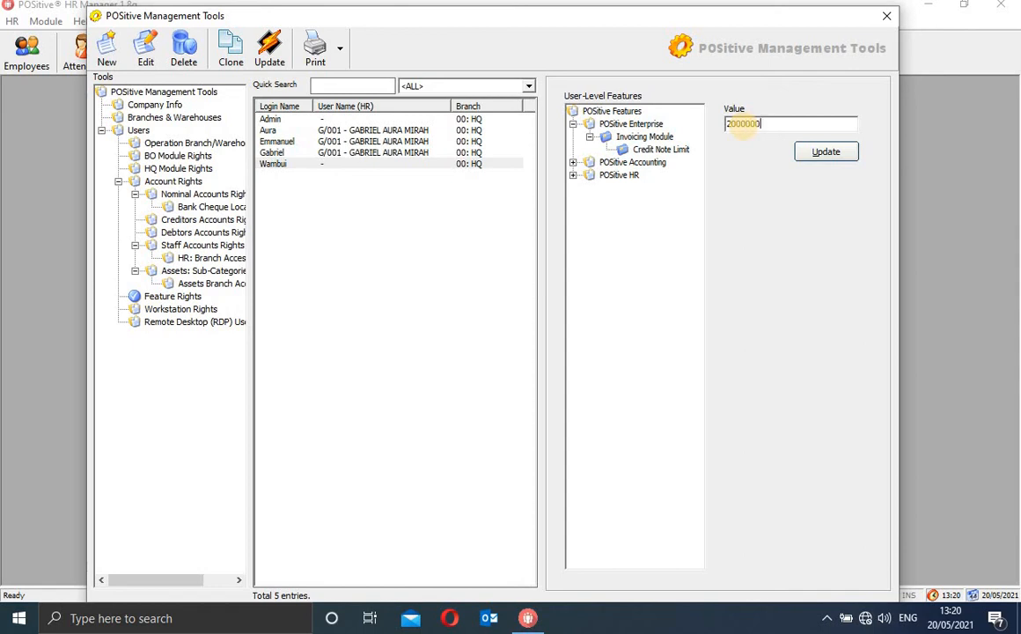
drag(771, 123, 705, 129)
click(775, 124)
click(591, 137)
click(573, 124)
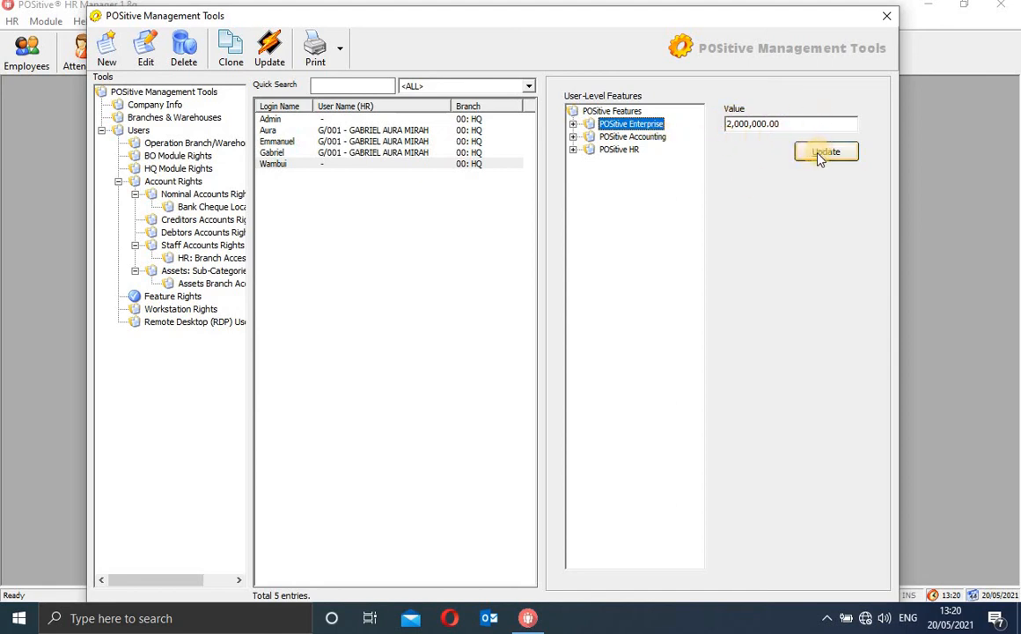
Check the Setup Module's auto-add Supplier, Customer, staff and GL rights, and expand Purchase Module
click(574, 137)
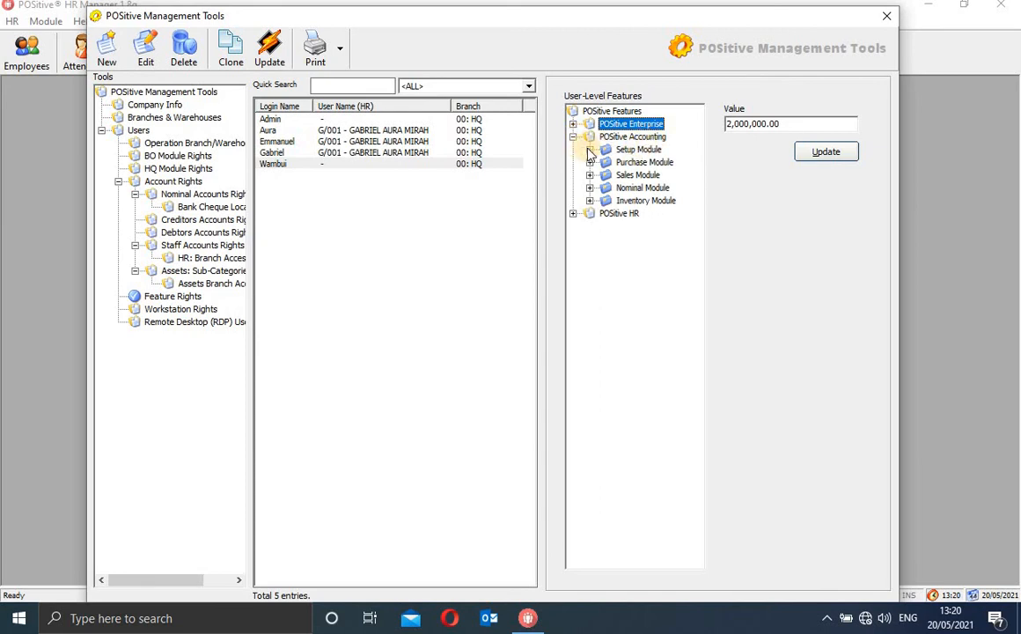
click(590, 150)
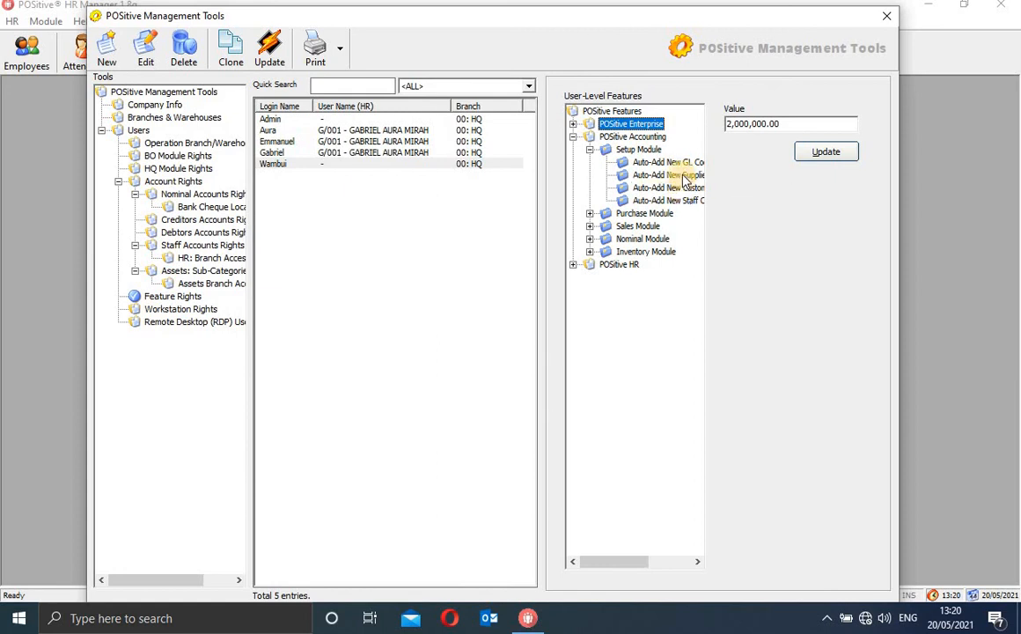
click(686, 177)
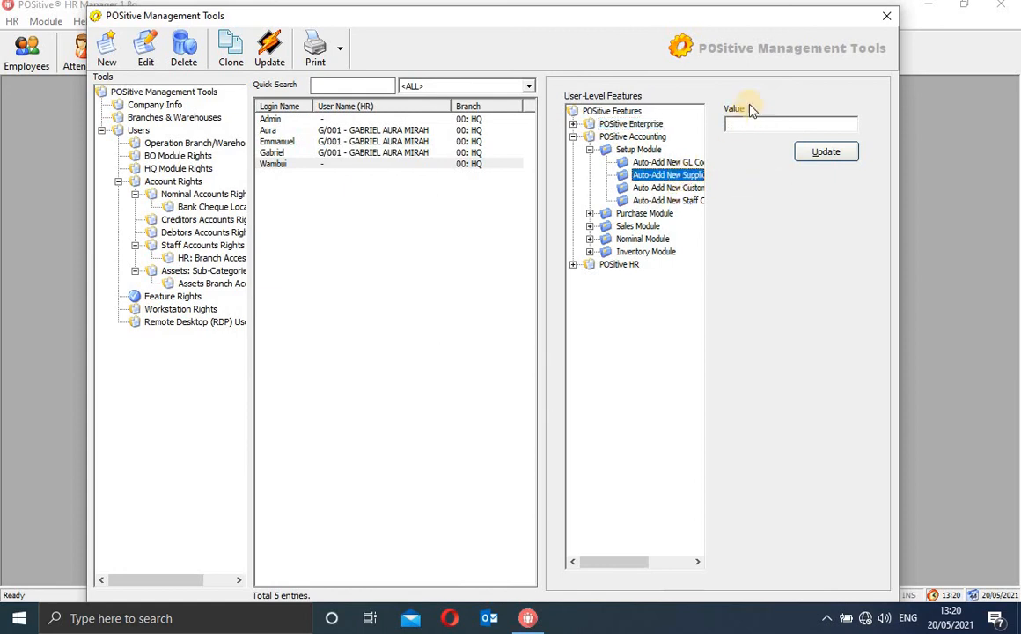
click(684, 187)
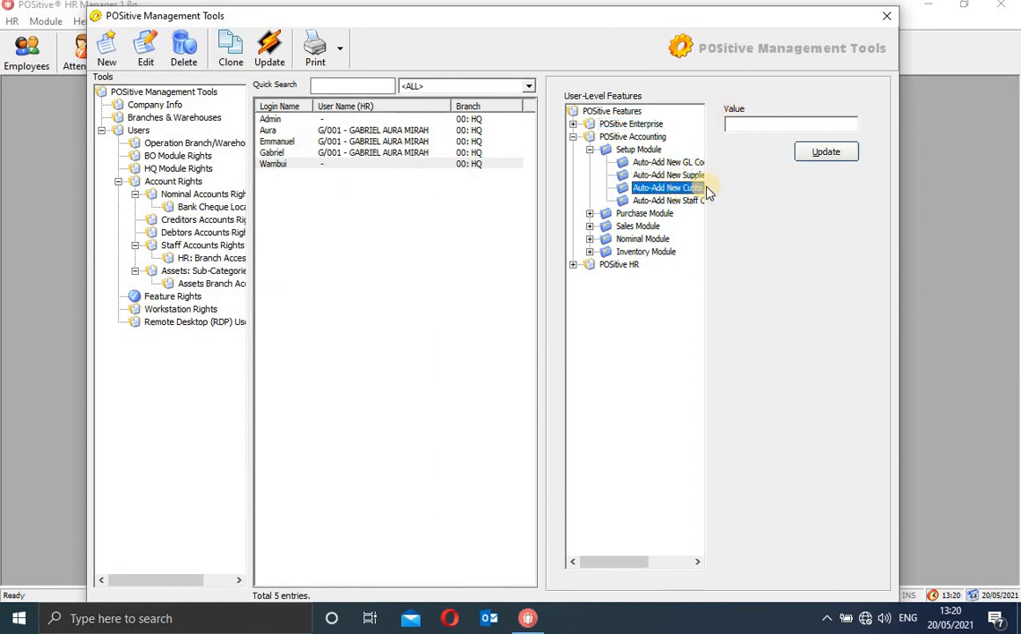
click(695, 201)
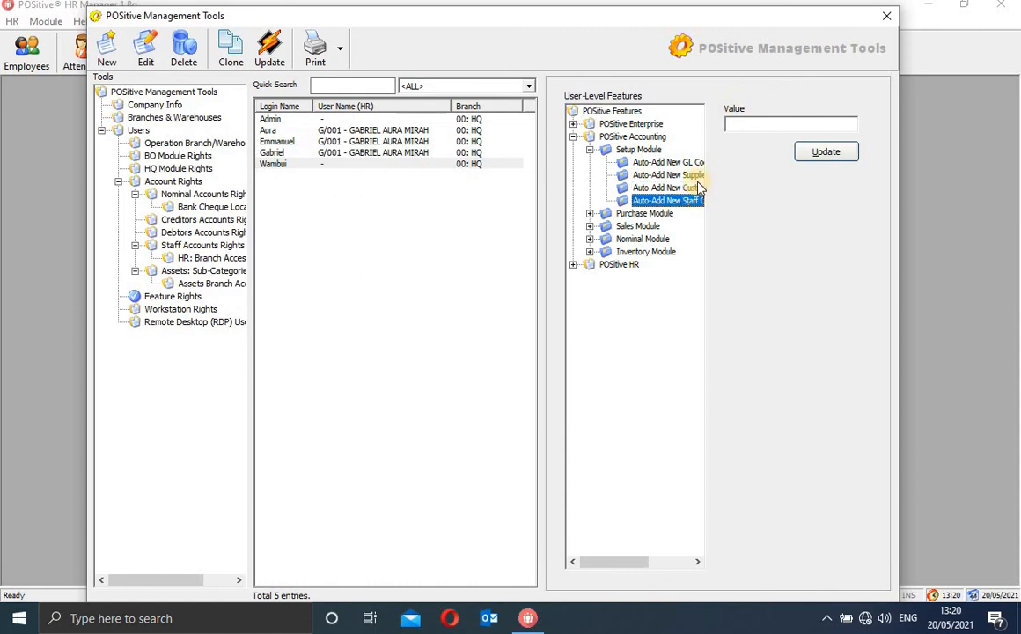
click(686, 164)
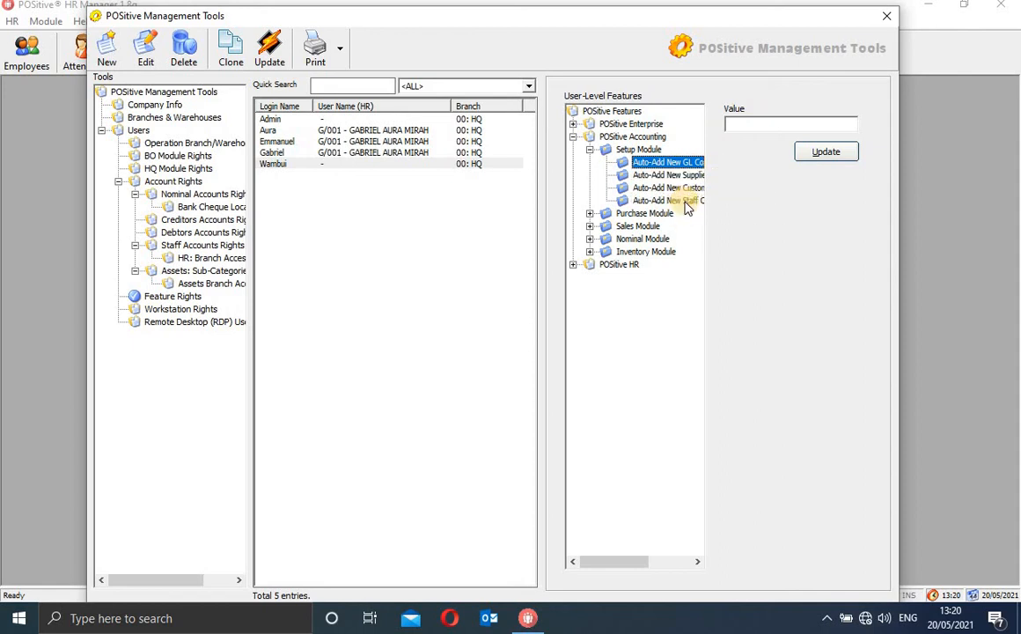
click(589, 214)
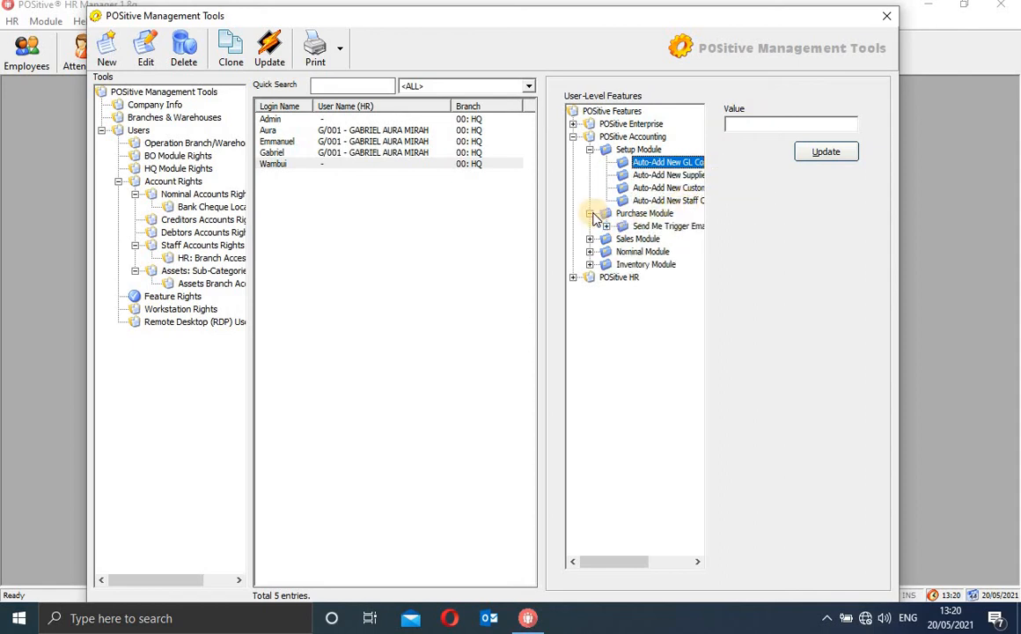
Expand Send Me Trigger Email and select its 'If the Payment…' condition for value entry
click(606, 226)
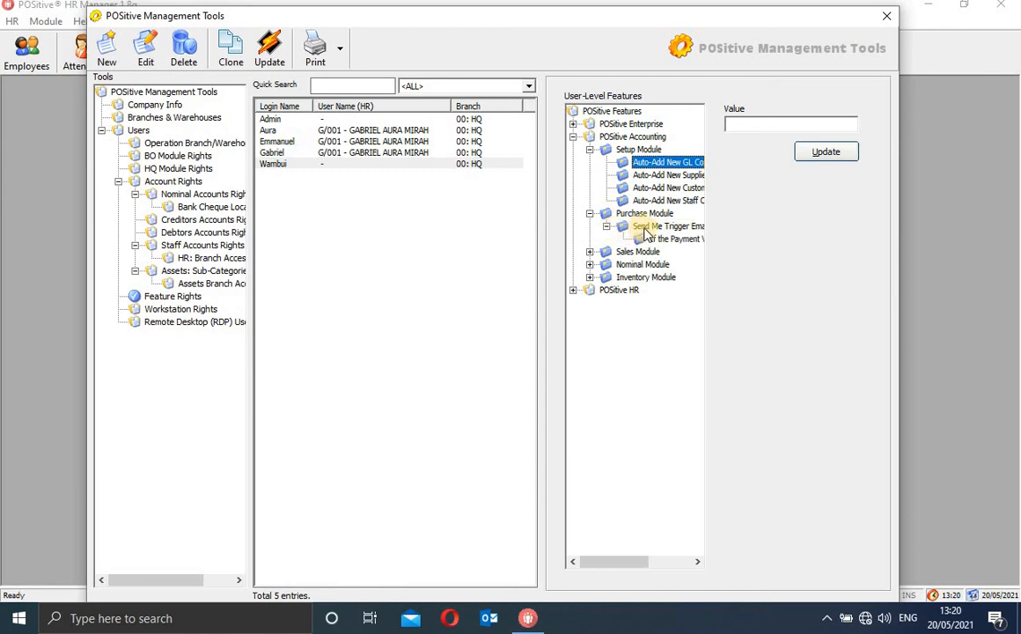
click(652, 227)
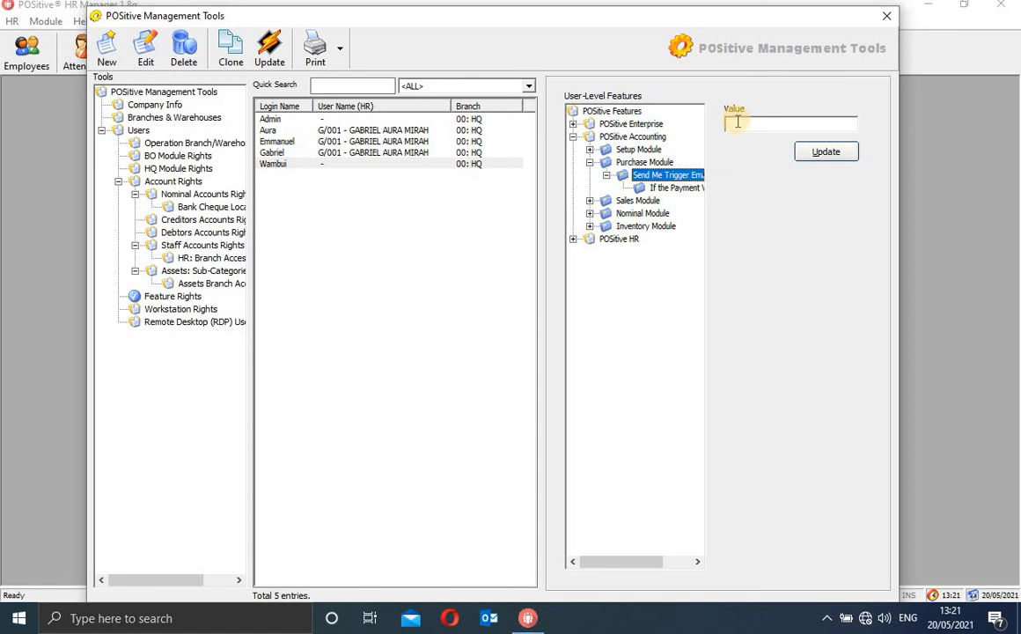
click(738, 122)
text(1)
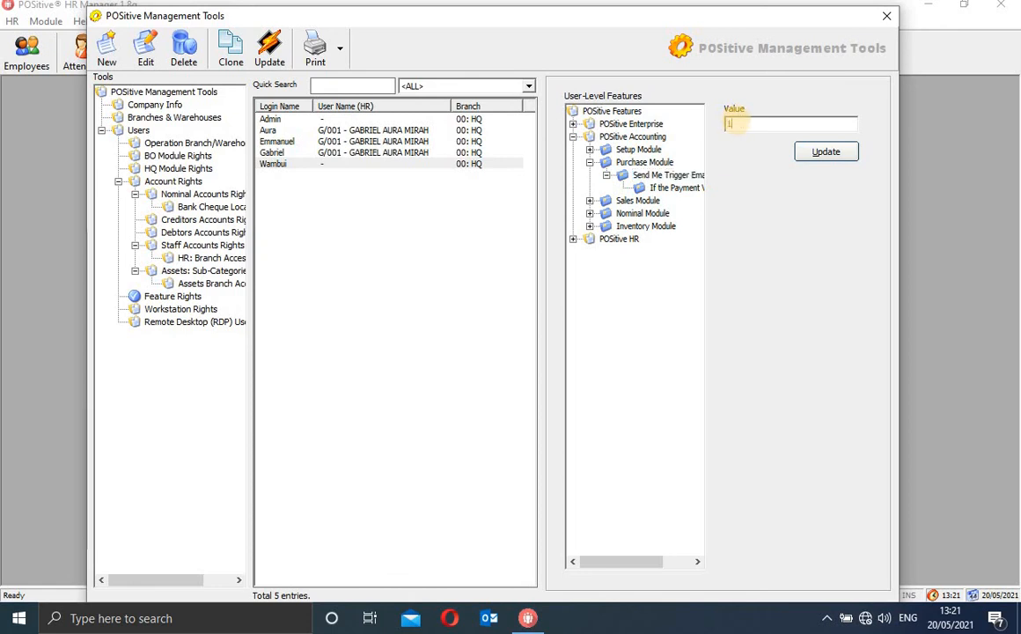
double_click(690, 179)
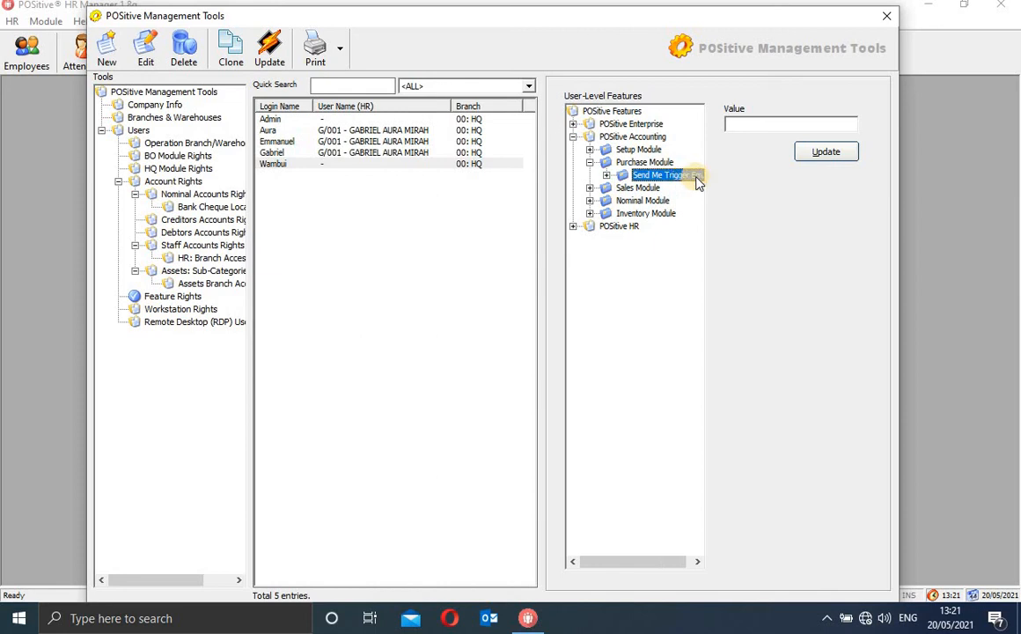
click(740, 127)
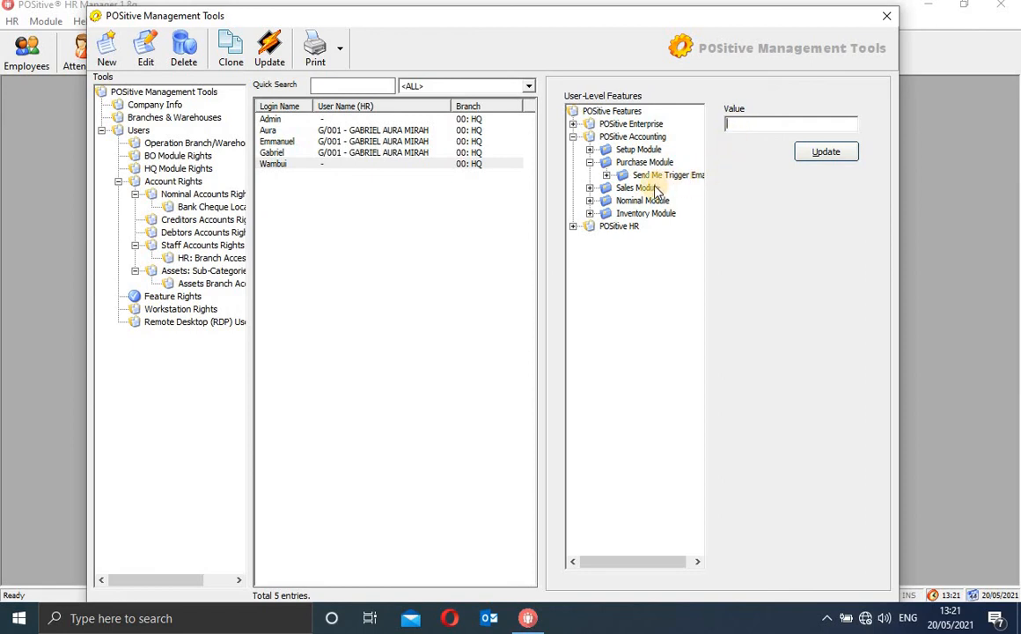
double_click(612, 177)
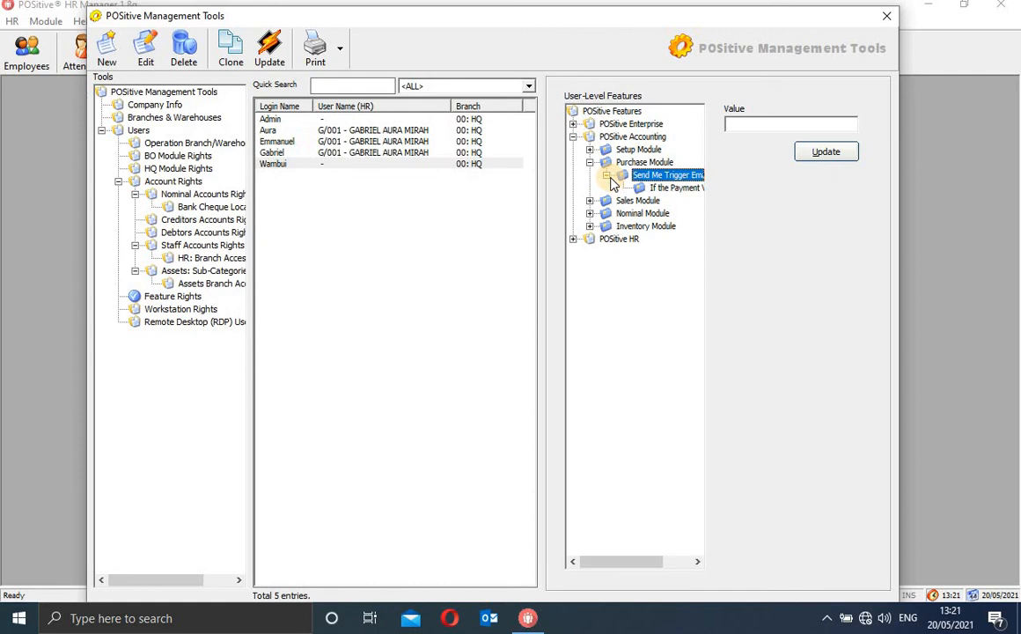
click(679, 189)
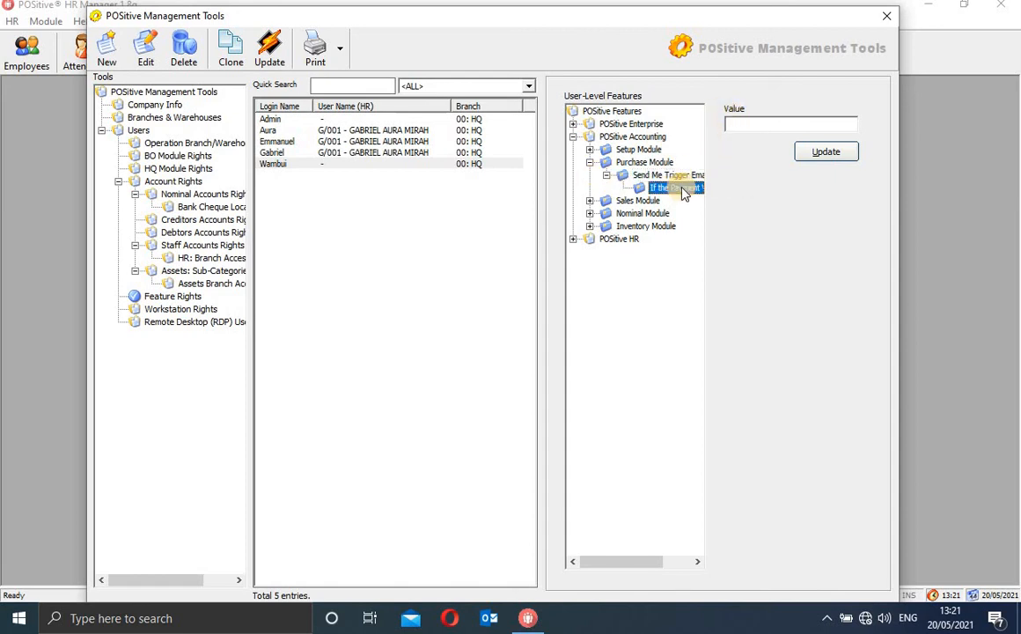
click(762, 124)
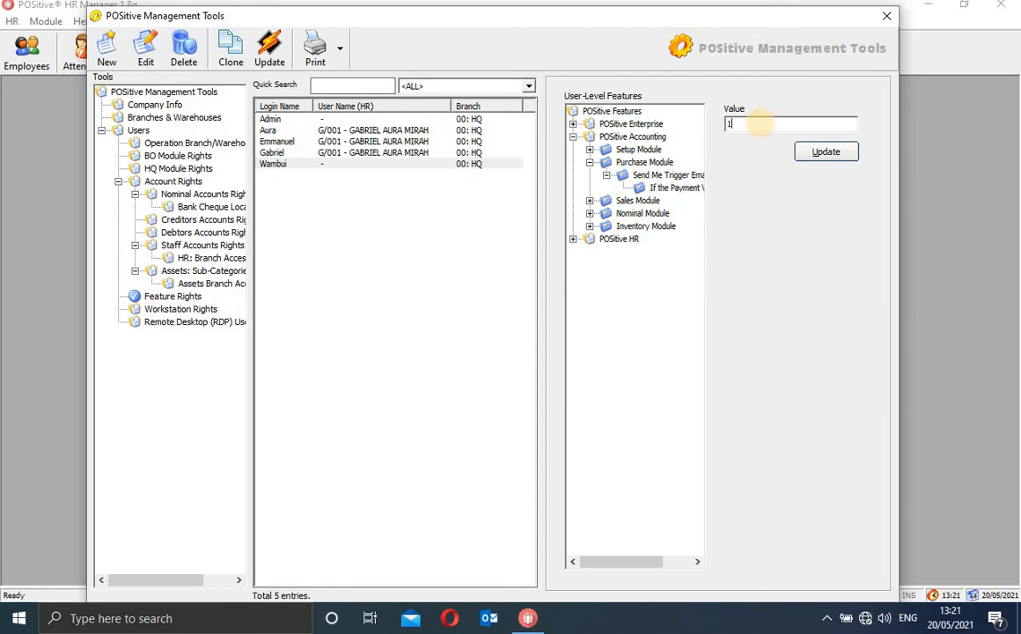
Expand the Sales Module and review its credit, Credit Note Limit, reversal and receivables features
click(626, 201)
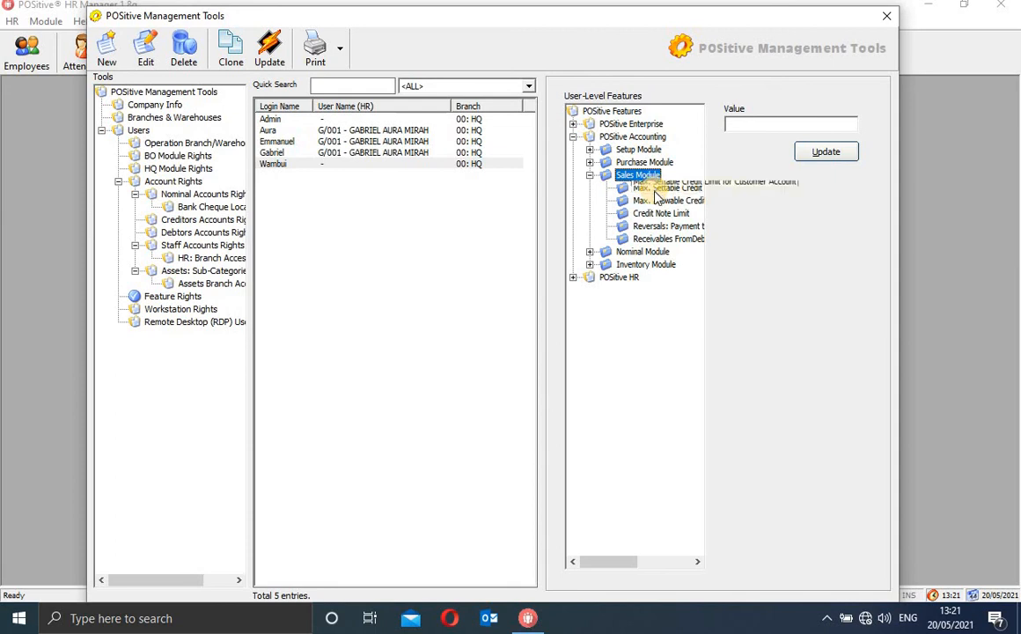
click(657, 203)
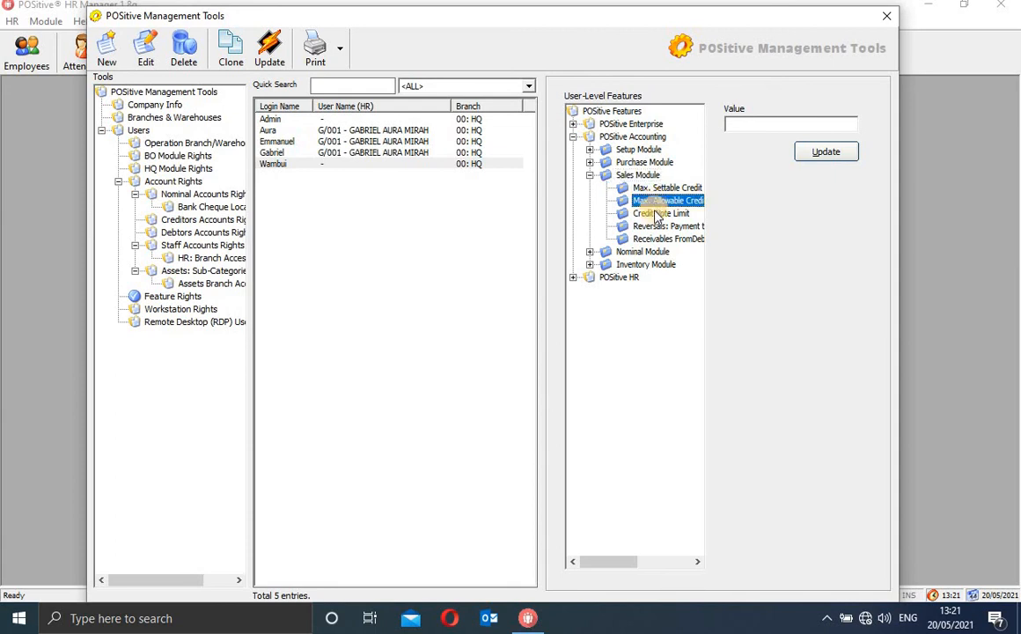
click(756, 128)
click(680, 223)
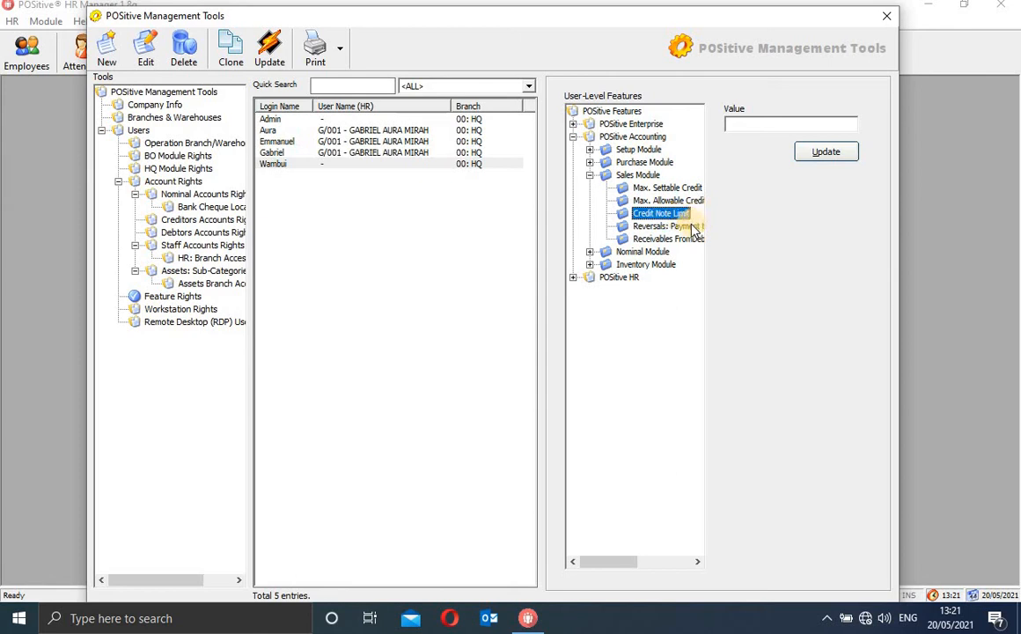
click(692, 228)
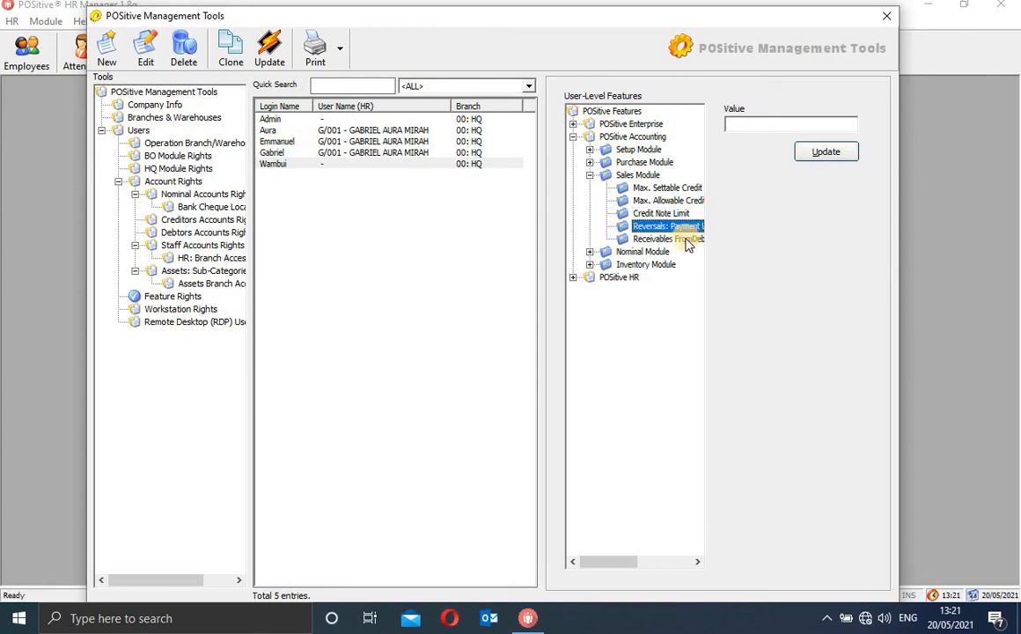
click(686, 239)
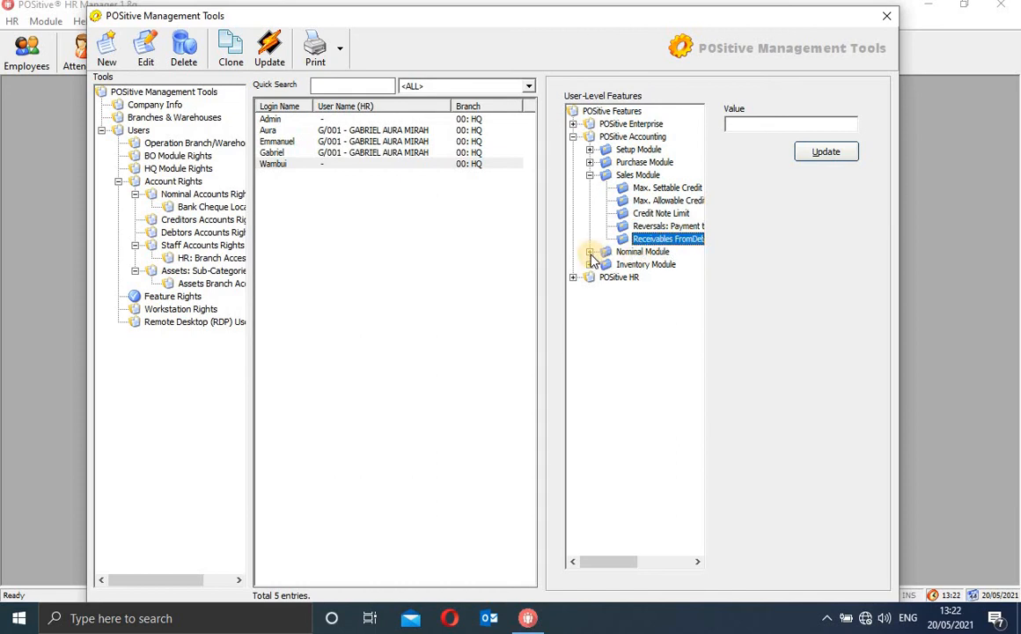
Look through the Nominal and Inventory Modules, collapse them, and expand POSitive HR
click(589, 253)
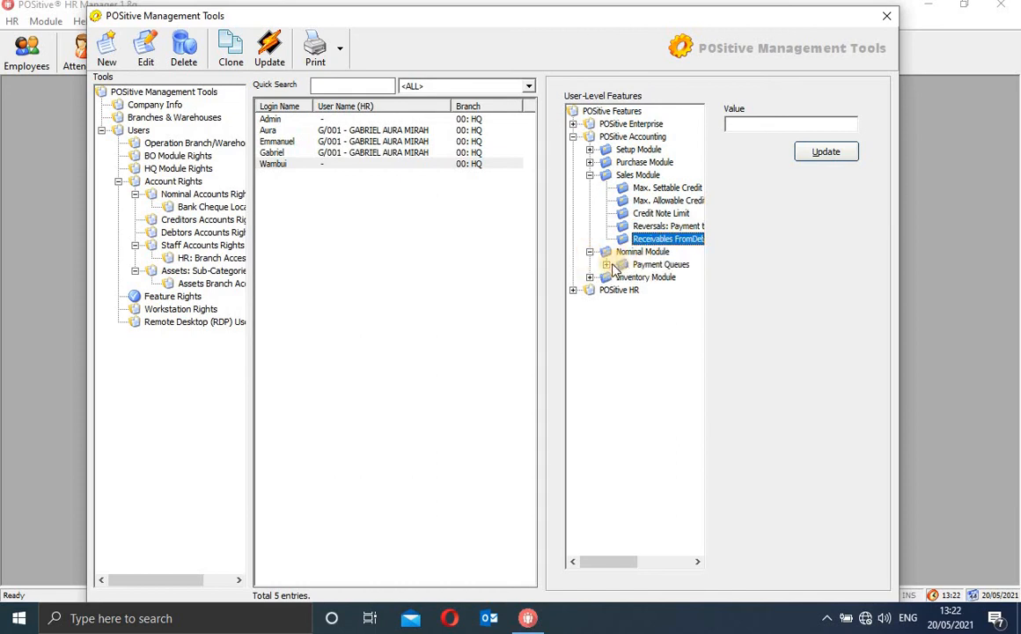
click(606, 264)
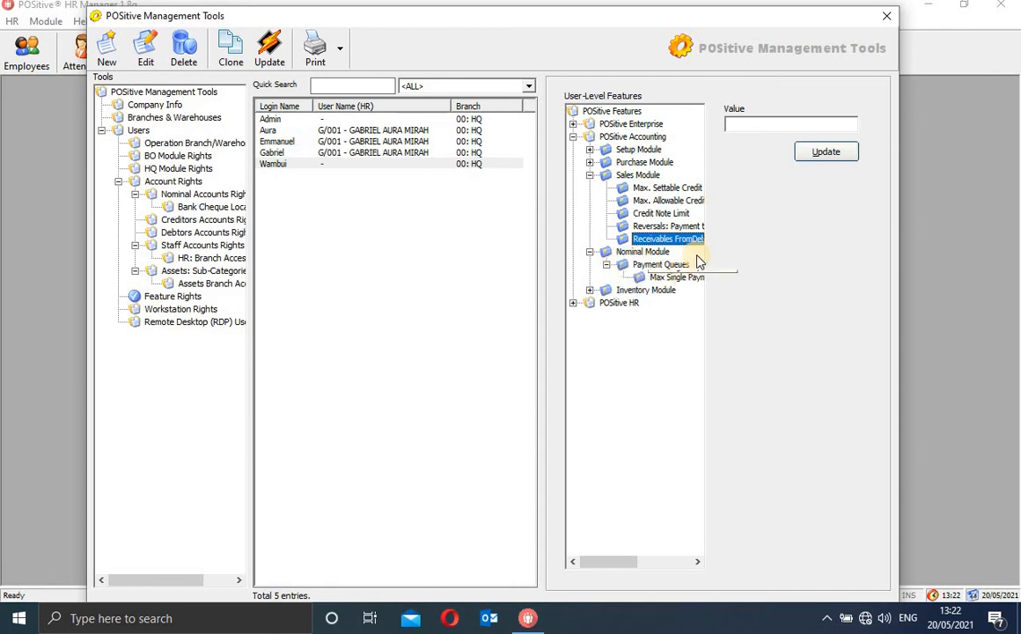
click(589, 289)
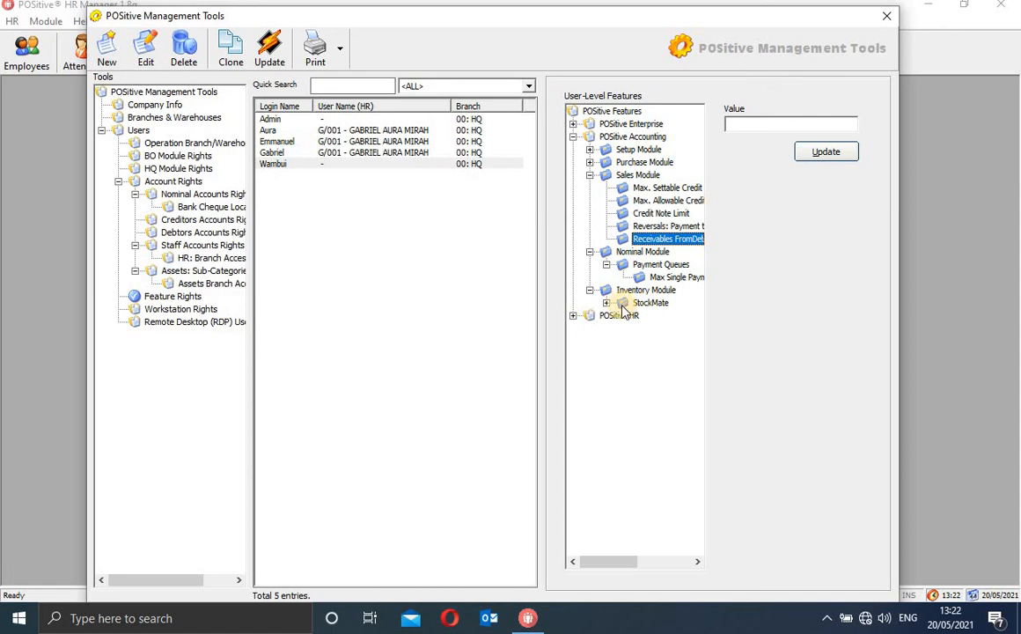
click(605, 302)
click(605, 302)
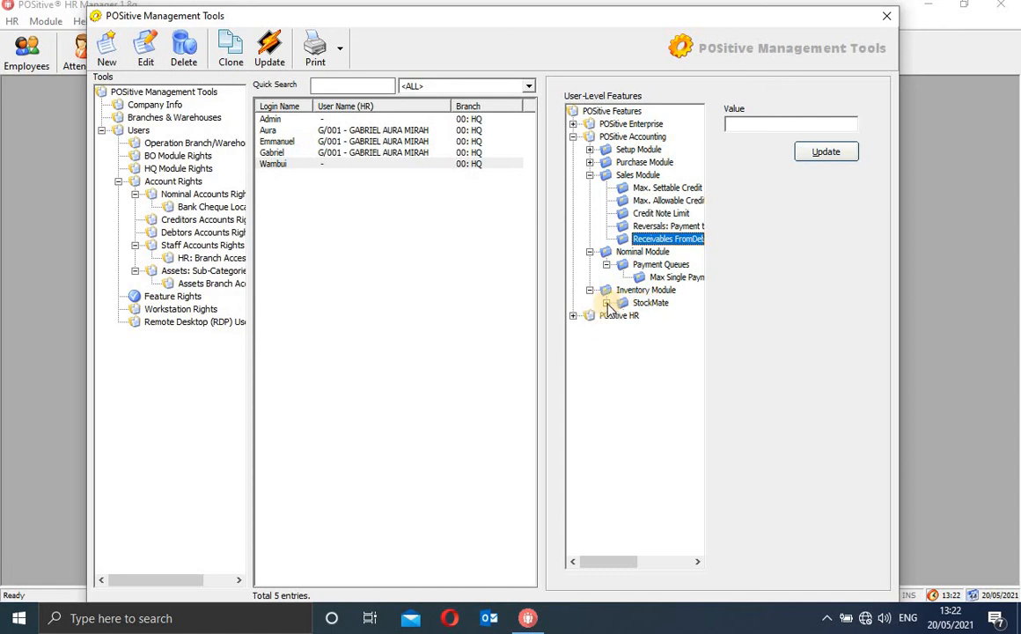
click(590, 291)
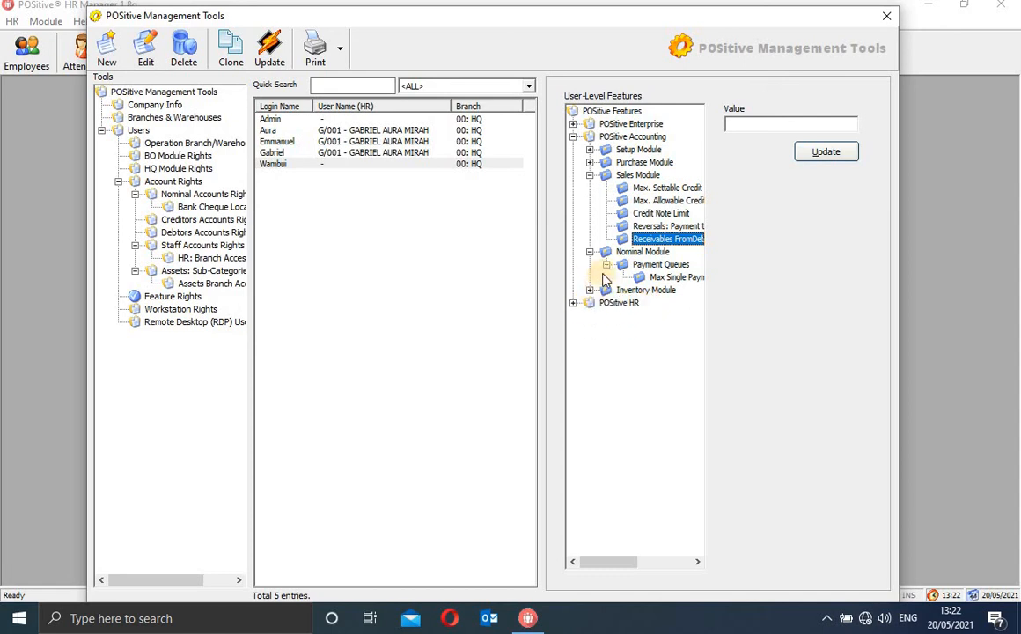
click(606, 264)
click(590, 252)
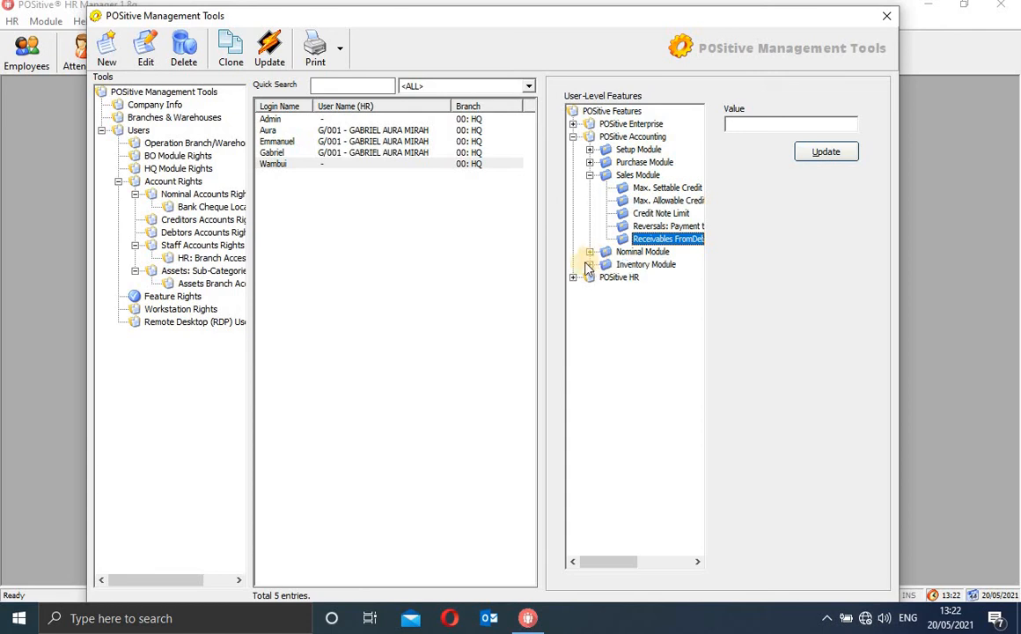
click(573, 278)
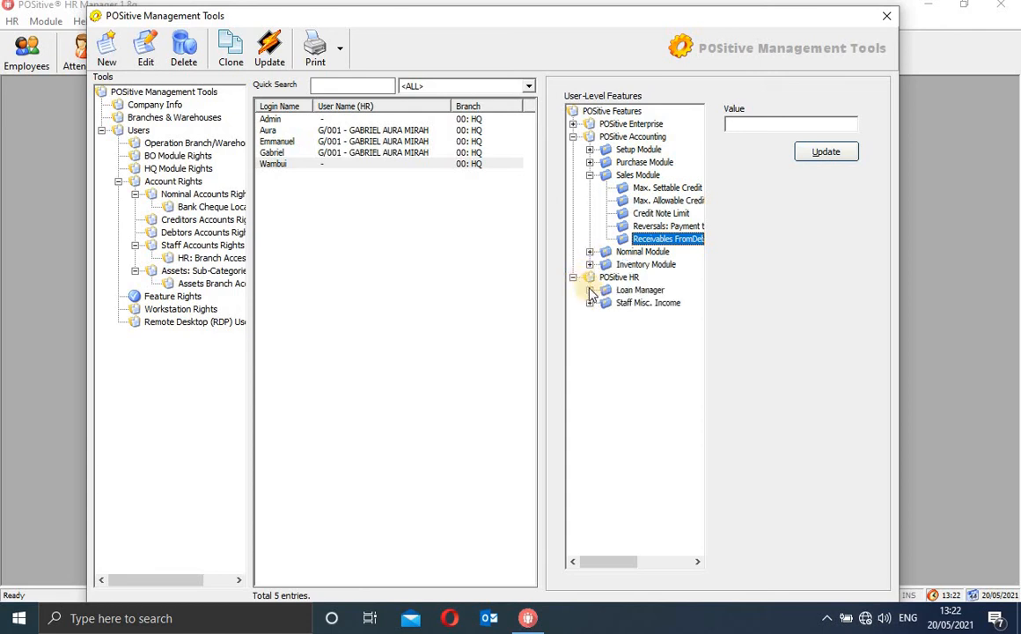
Under Loan Manager, try 5000 as the Max Issuable Loan Amount, then delete it
click(590, 292)
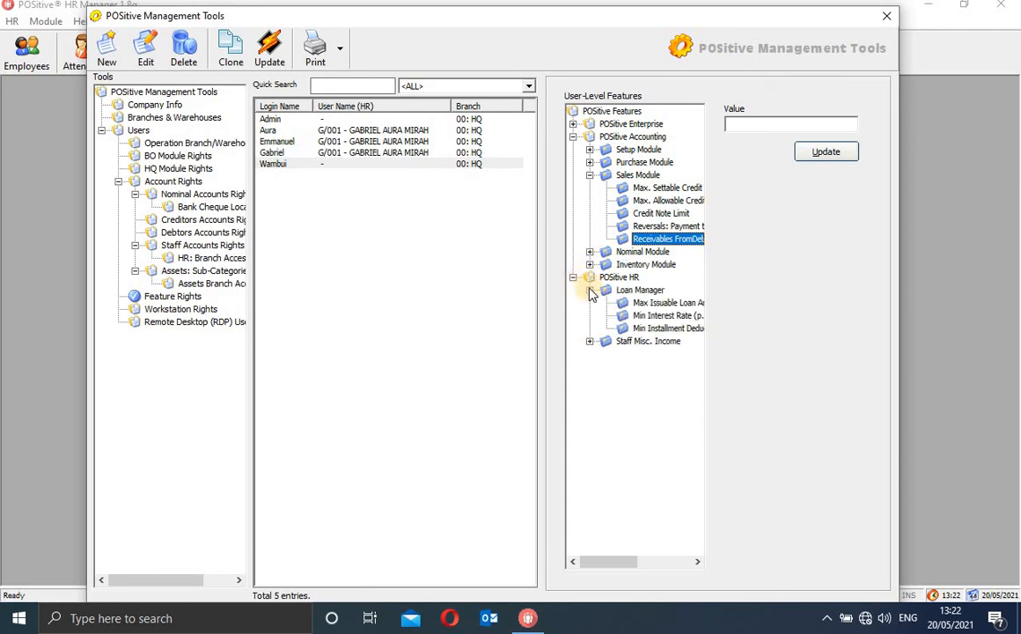
click(641, 291)
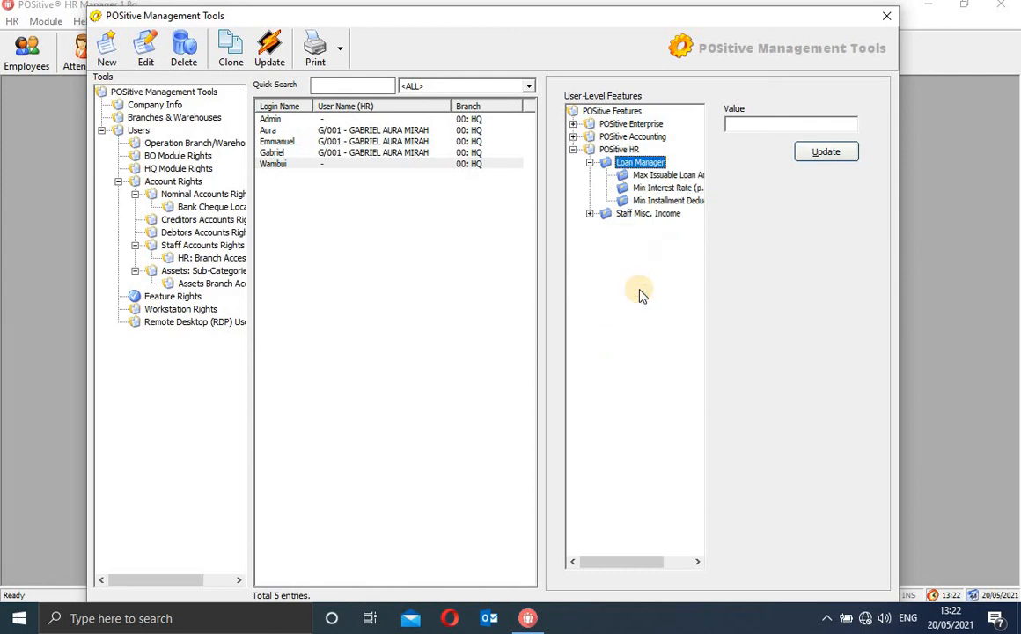
click(659, 199)
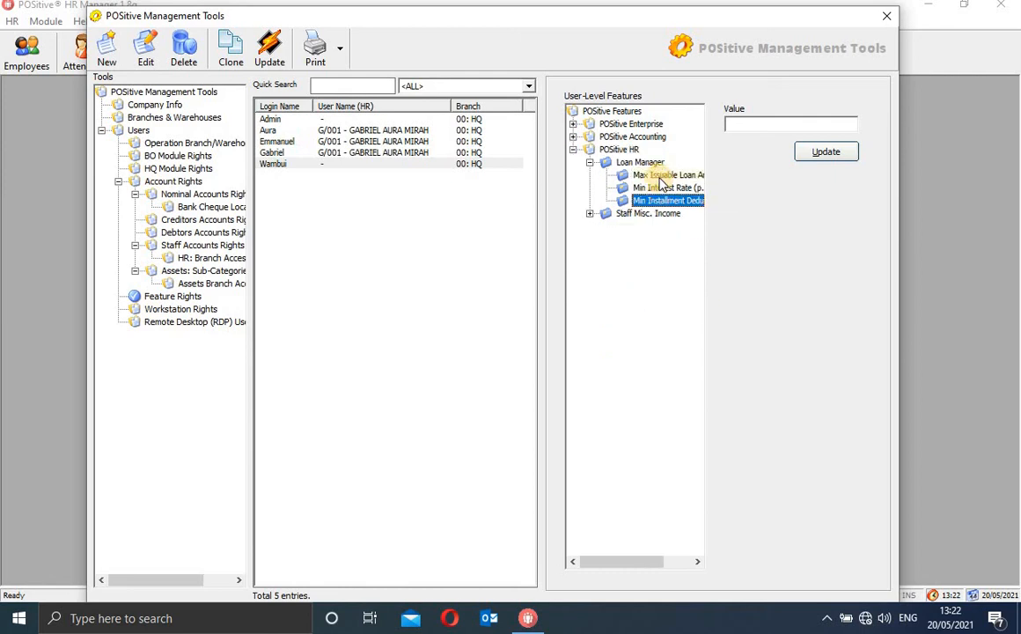
click(659, 178)
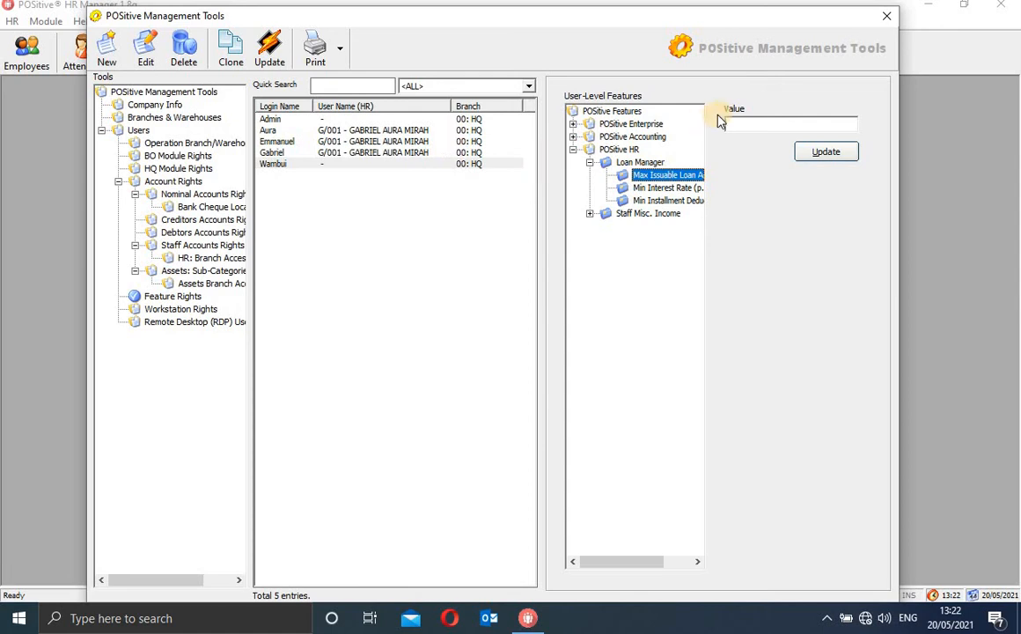
click(773, 124)
text(50)
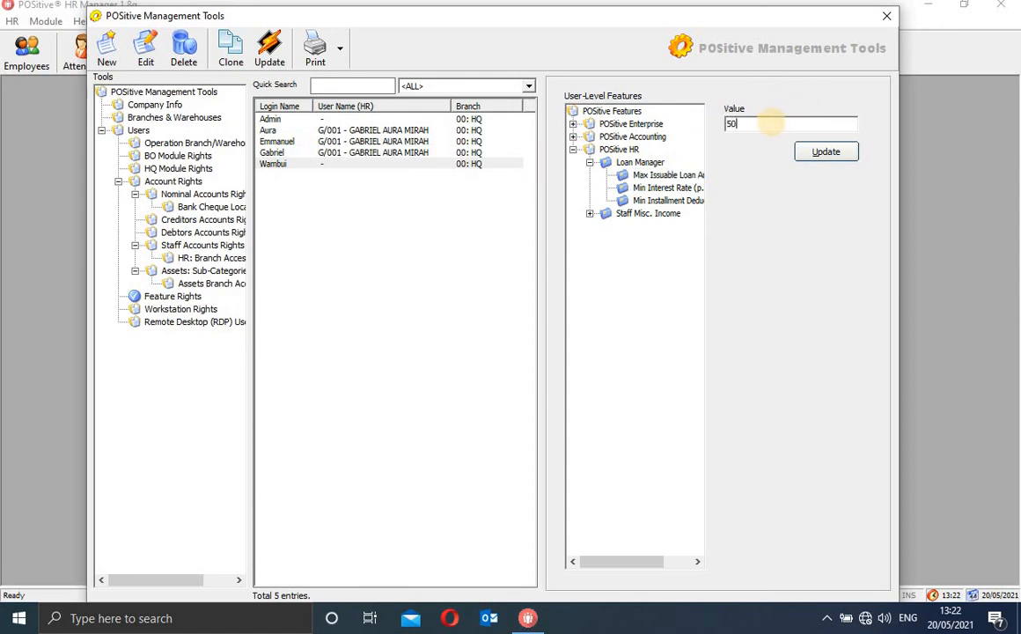
text(000)
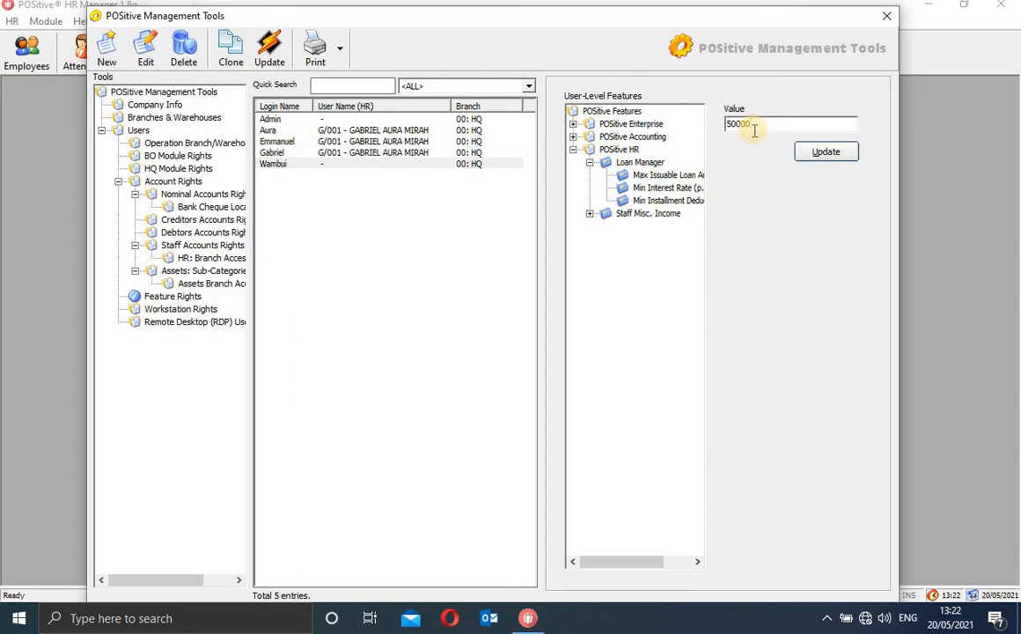
key(BackSpace)
key(BackSpace)
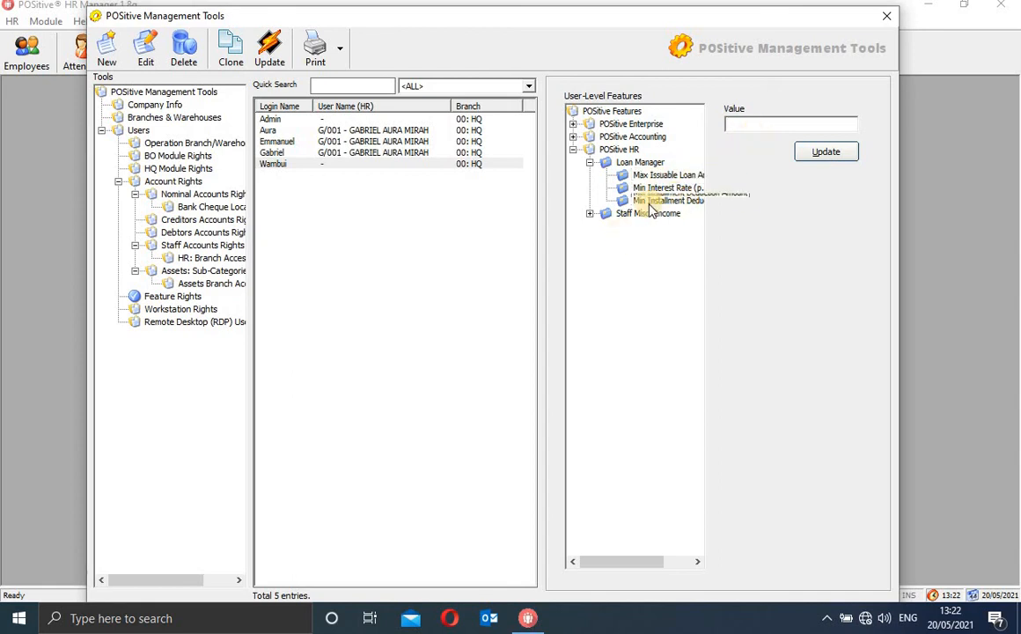
Check the Staff Misc. Income Max Issuable Amount, then collapse the POSitive HR features
click(589, 213)
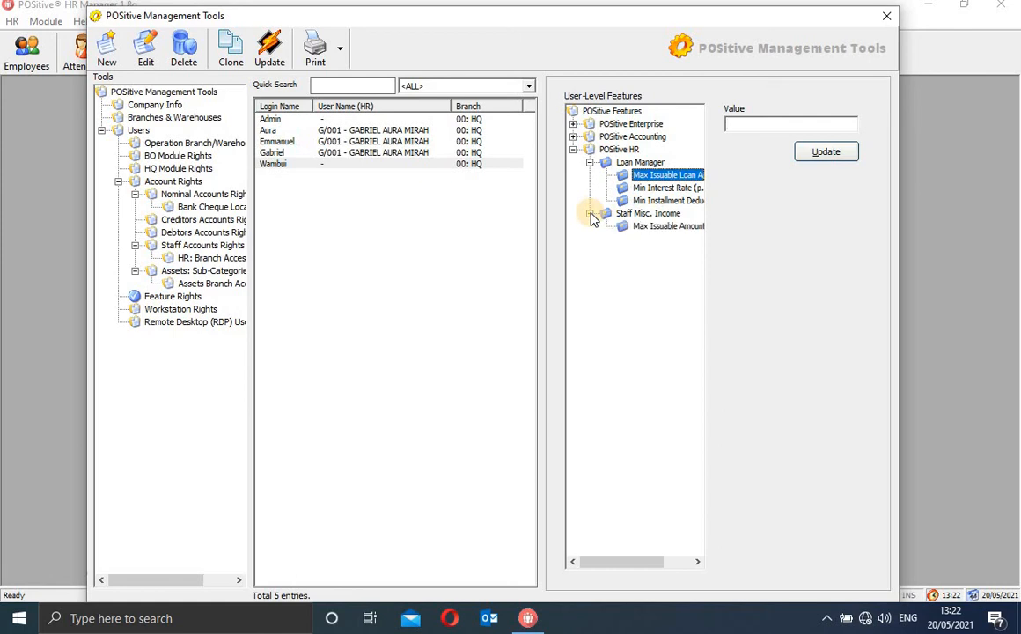
click(667, 228)
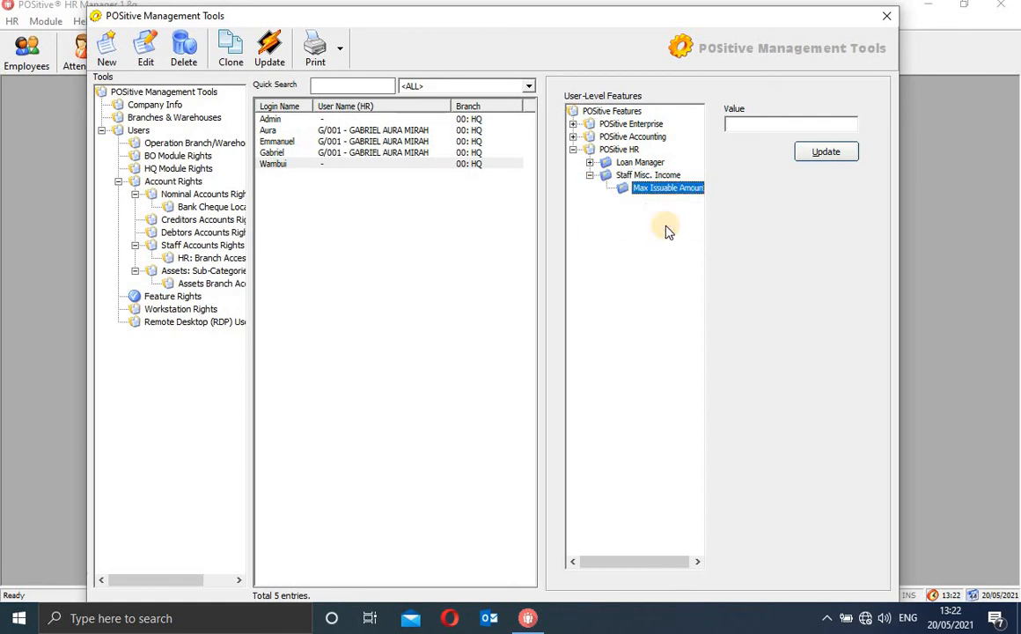
click(590, 176)
click(573, 151)
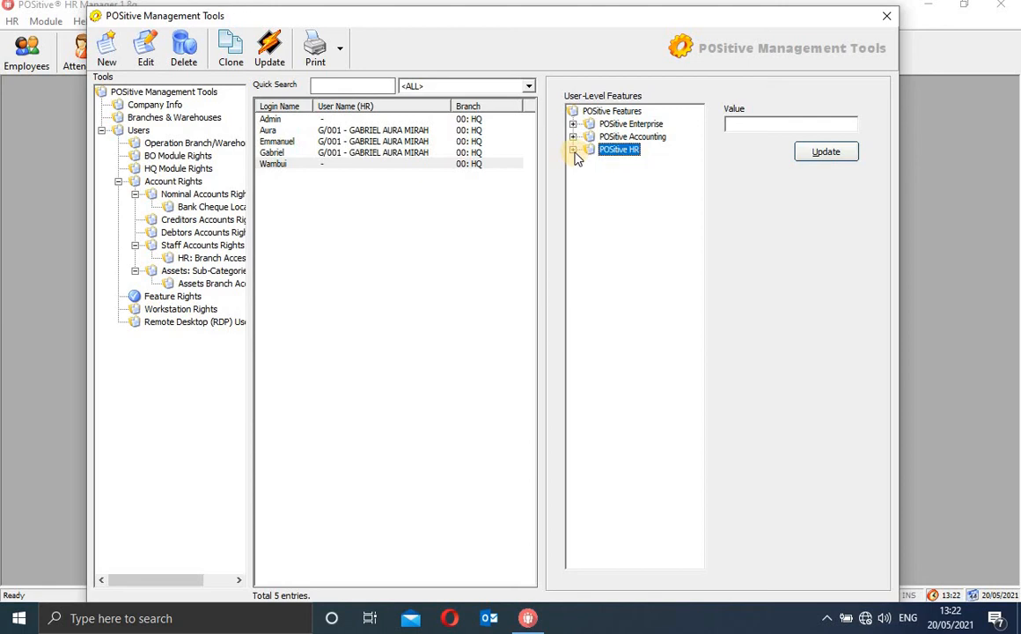
Select the last user and switch from Feature Rights to Workstation Rights
click(487, 164)
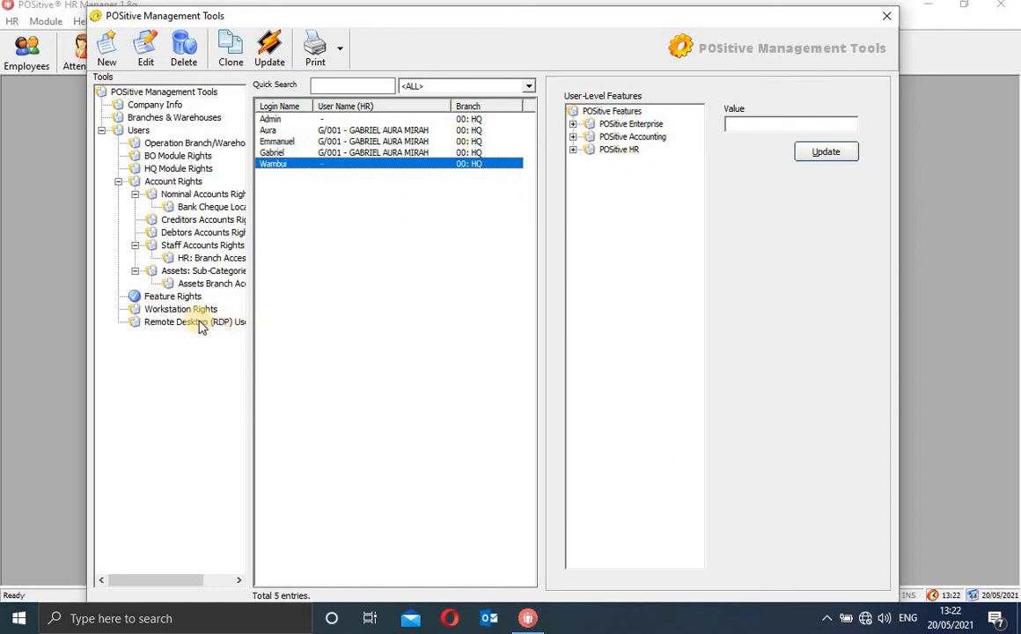
click(173, 297)
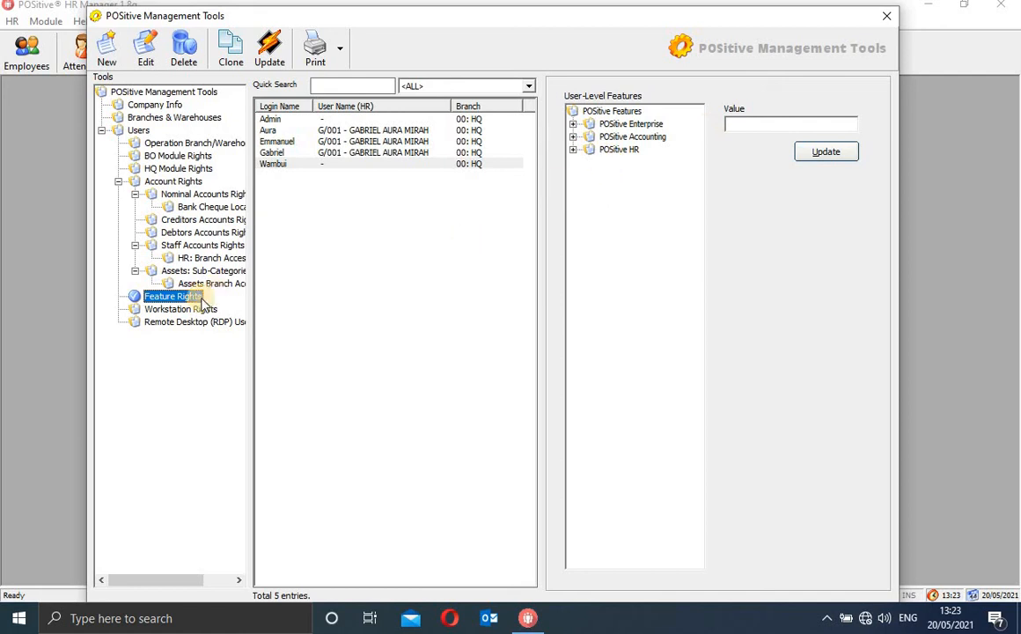
click(166, 313)
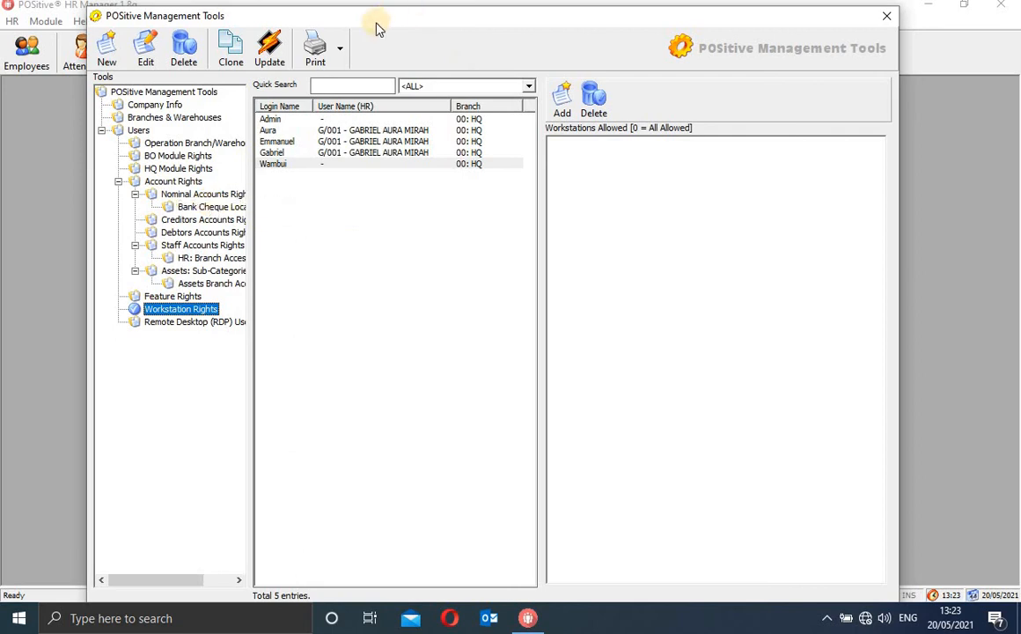
Open the report Print options, then reselect the last user to view its empty Workstations Allowed list
click(341, 58)
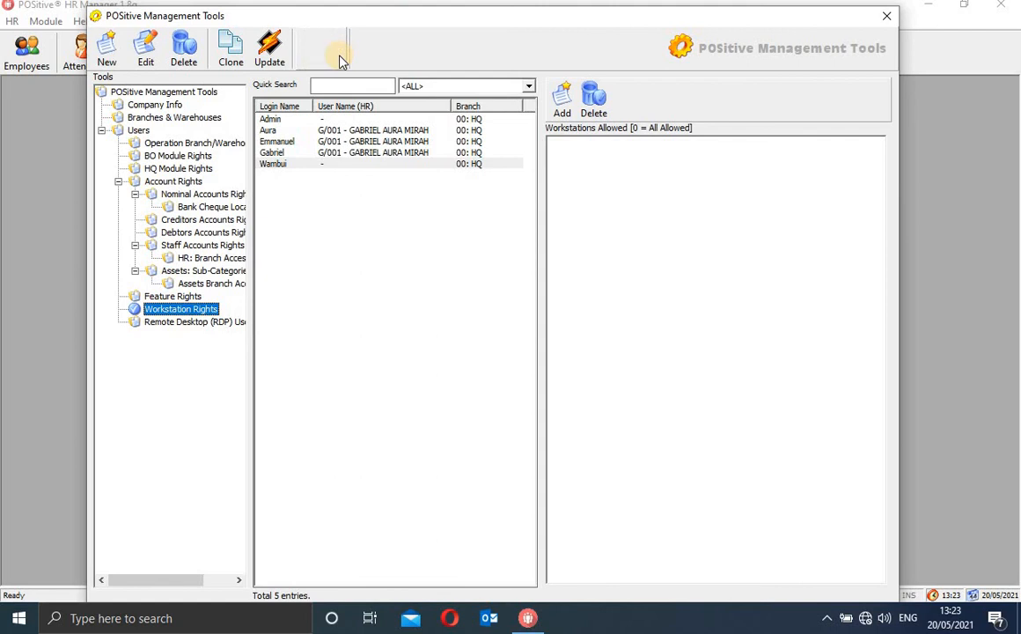
click(366, 198)
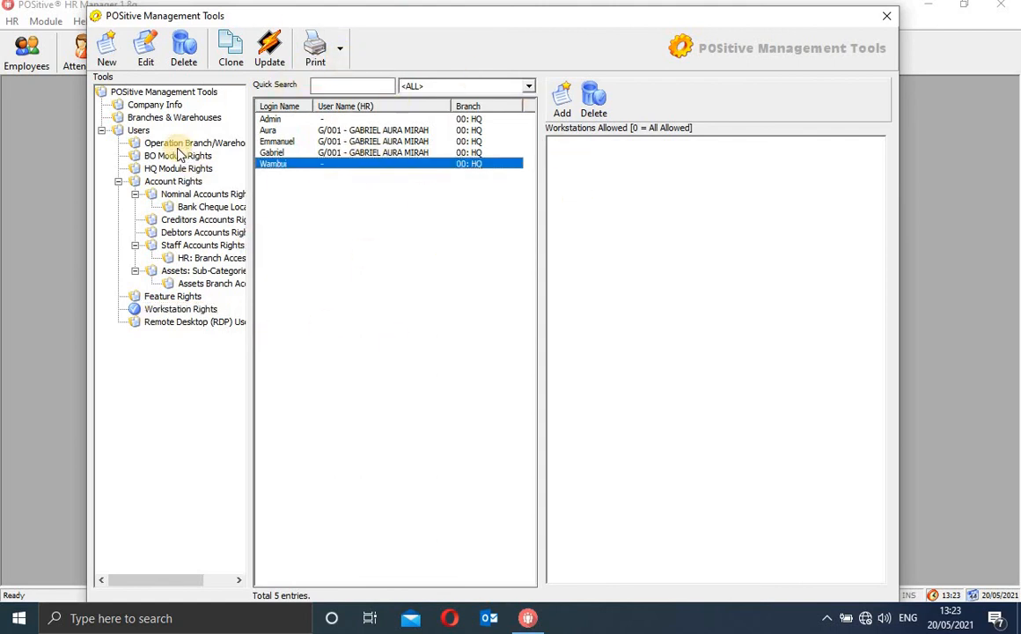
Close POSitive Management Tools, returning to the main HR Manager window under the administrator account
click(887, 17)
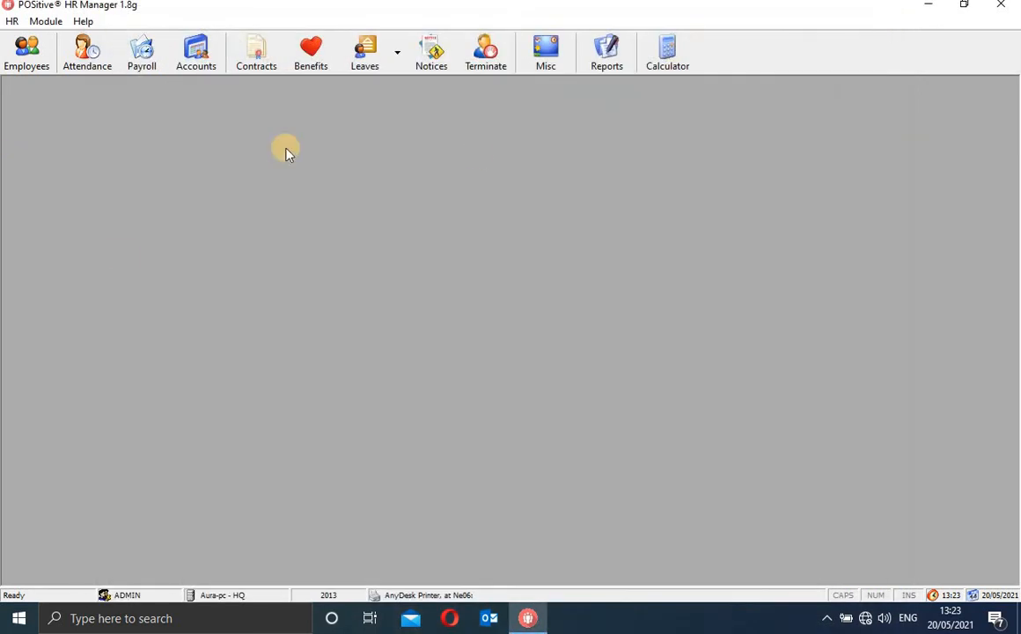